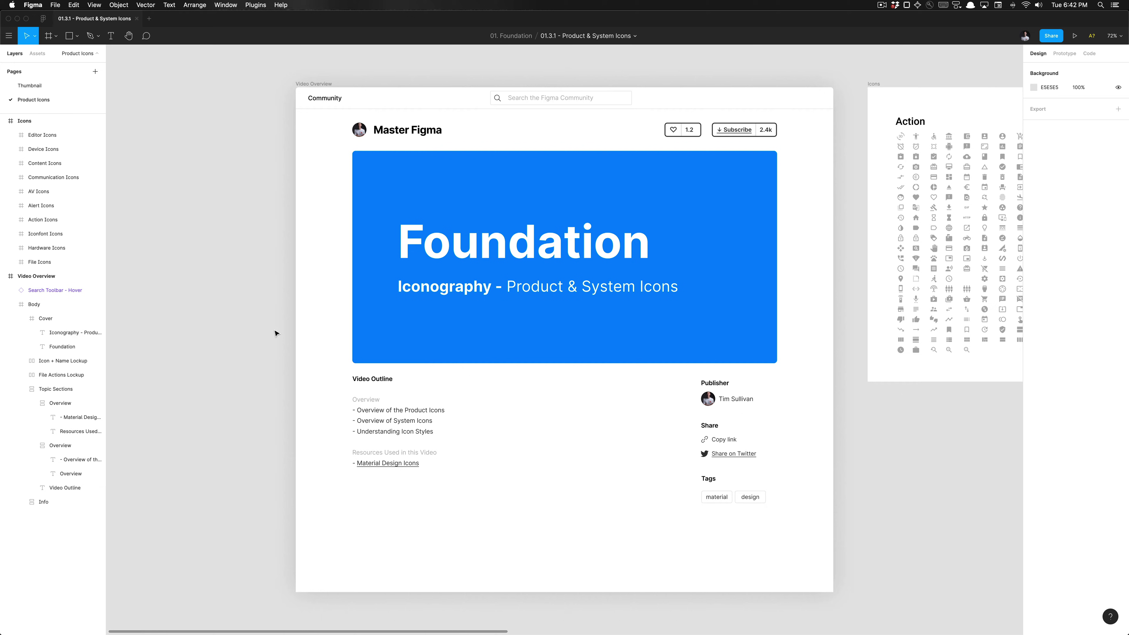
# Step: Reveal the link on the 'Material Design Icons' text in the Video Overview frame
pyautogui.click(381, 465)
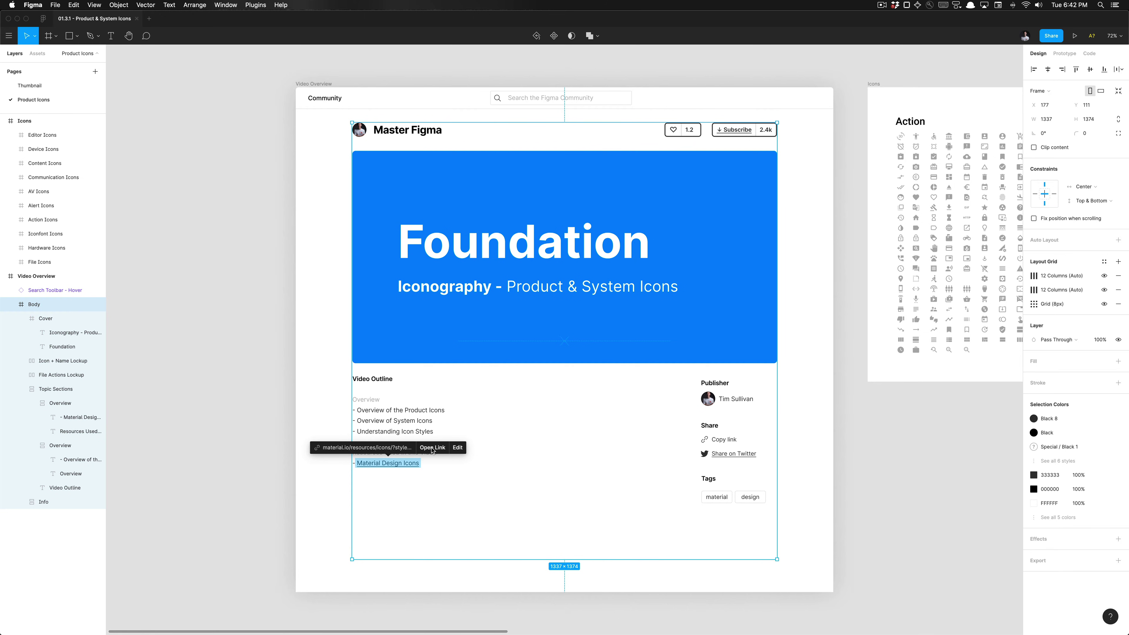
# Step: Follow the Material Design Icons link to material.io's Icons page in Chrome, then return to Figma
pyautogui.click(285, 463)
pyautogui.click(375, 465)
pyautogui.click(431, 448)
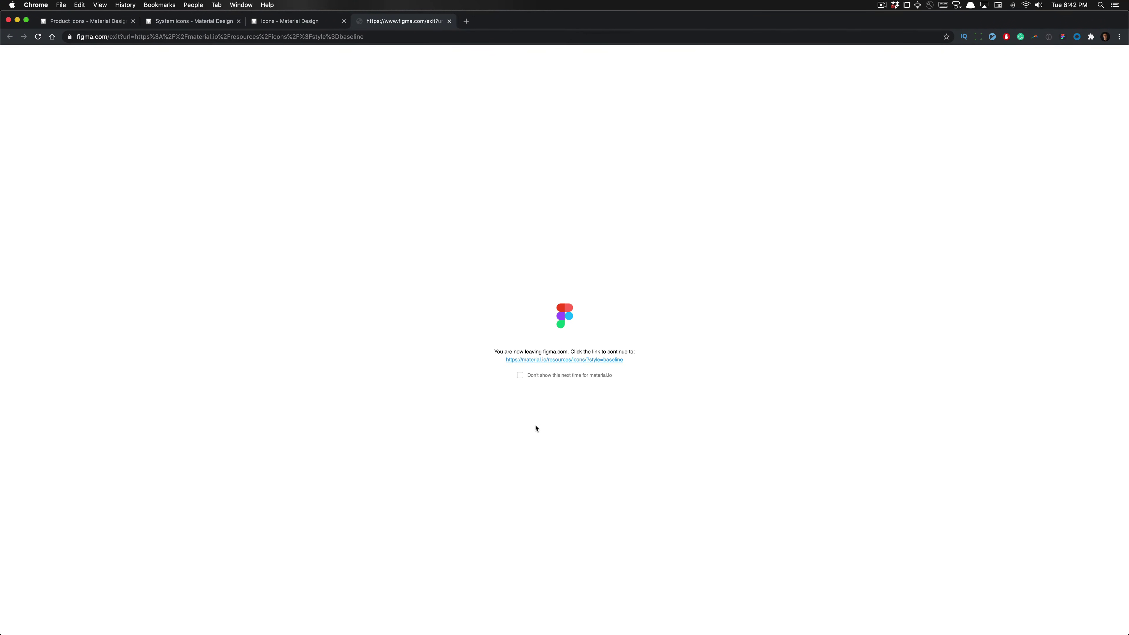
pyautogui.click(519, 376)
pyautogui.click(580, 360)
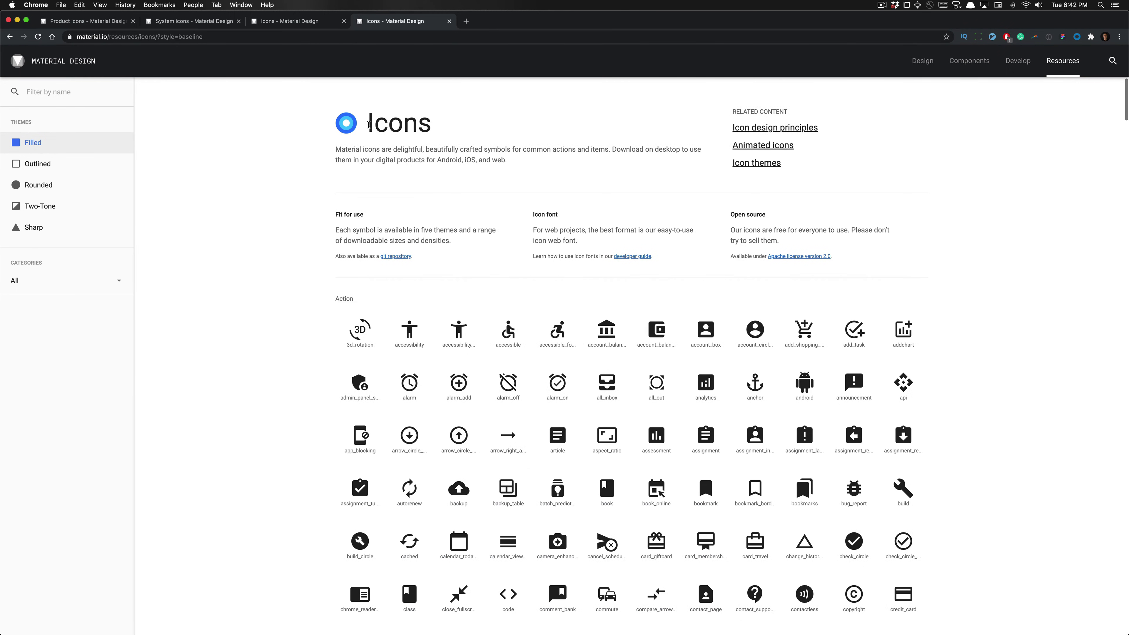
pyautogui.press('super+Tab')
# Step: Deselect and survey the Action, Iconfont, Device and AV icon boards, then go to Chrome's Icons page
pyautogui.click(492, 78)
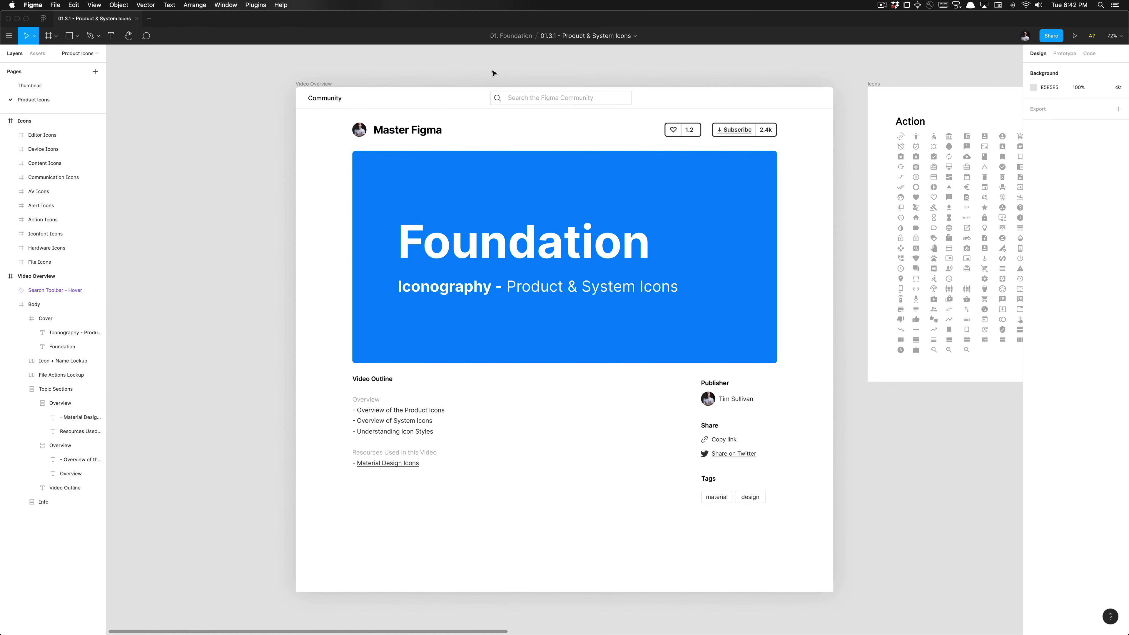
pyautogui.scroll(-4, 493, 75)
pyautogui.hscroll(6, 493, 73)
pyautogui.hscroll(7, 492, 73)
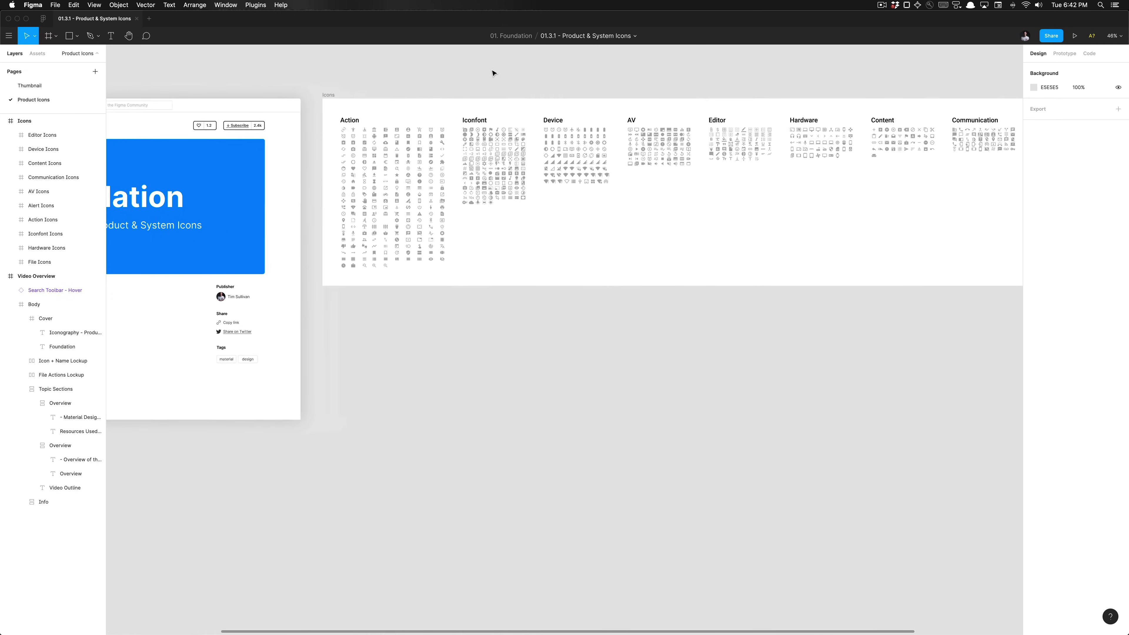
pyautogui.scroll(3, 492, 72)
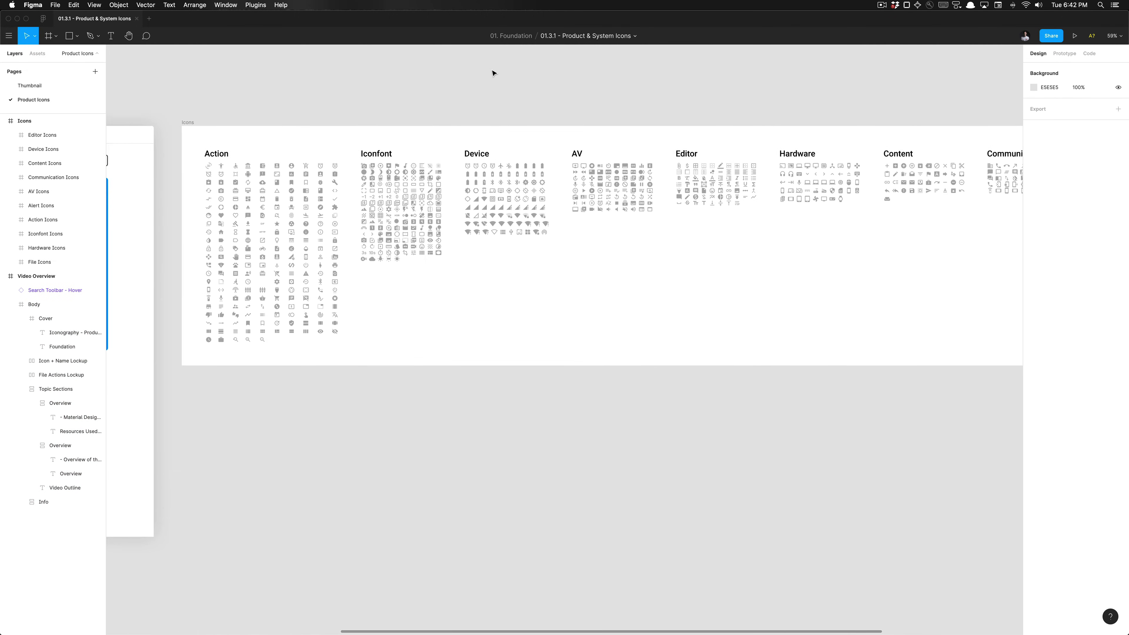
pyautogui.hscroll(-5, 491, 74)
pyautogui.scroll(5, 390, 81)
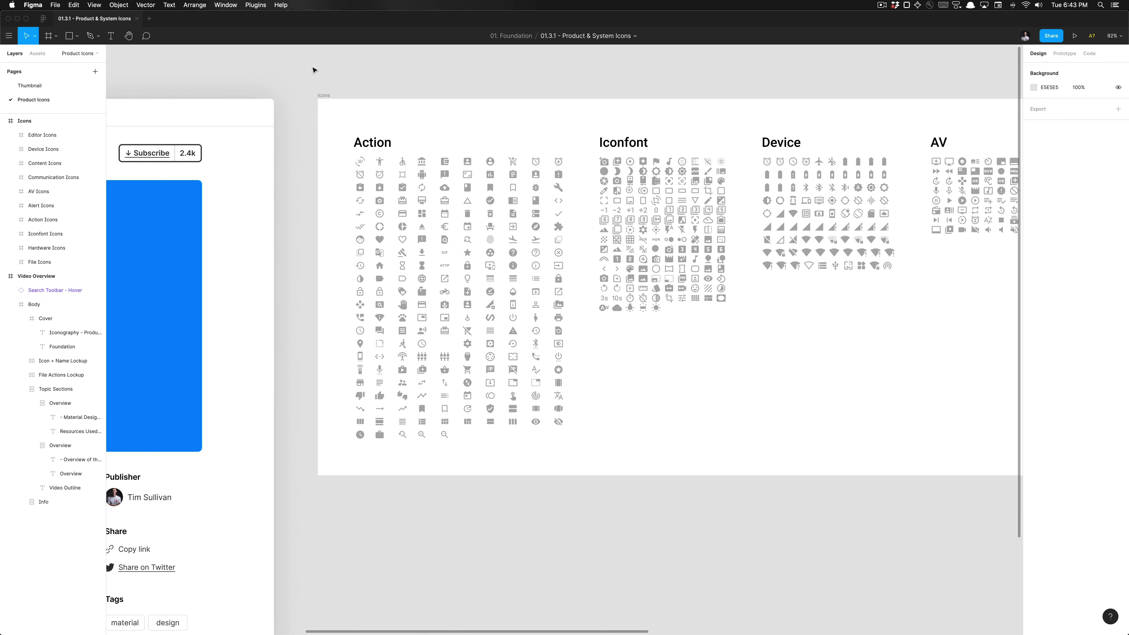
pyautogui.press('super+Tab')
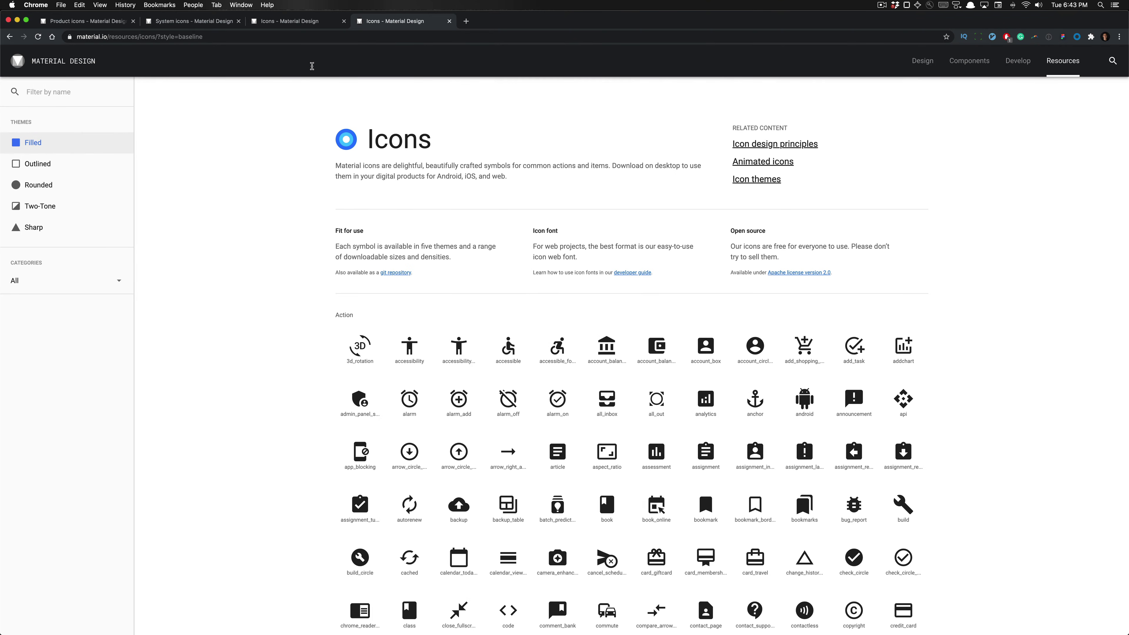
pyautogui.scroll(-1, 354, 306)
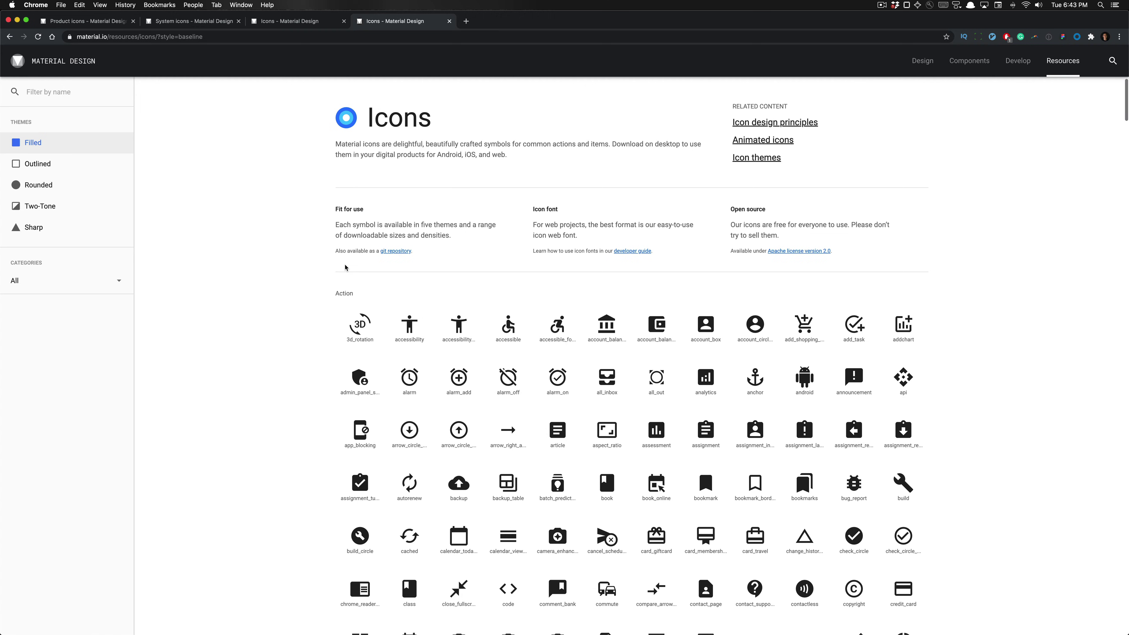
# Step: Launch Finder by searching 'finder' in the app launcher
pyautogui.press('super+Tab')
pyautogui.hotkey('alt', 'space')
pyautogui.write('finder')
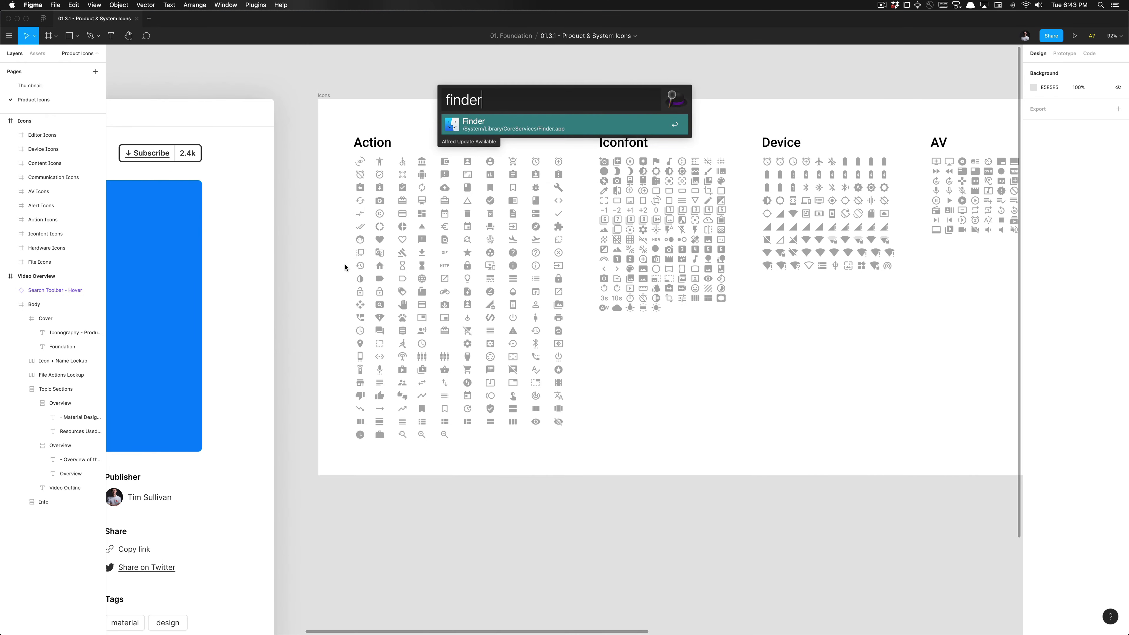
pyautogui.press('Return')
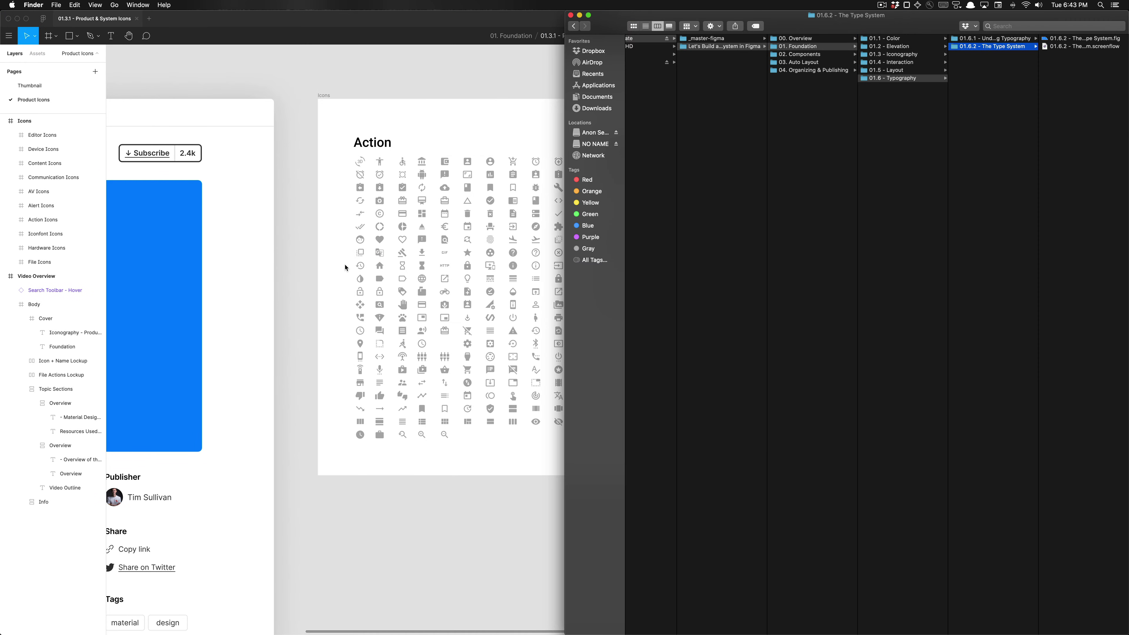
# Step: Open the 01.3 - Iconography folder and the extracted material-design-icons-master folder
pyautogui.click(908, 54)
pyautogui.click(1005, 55)
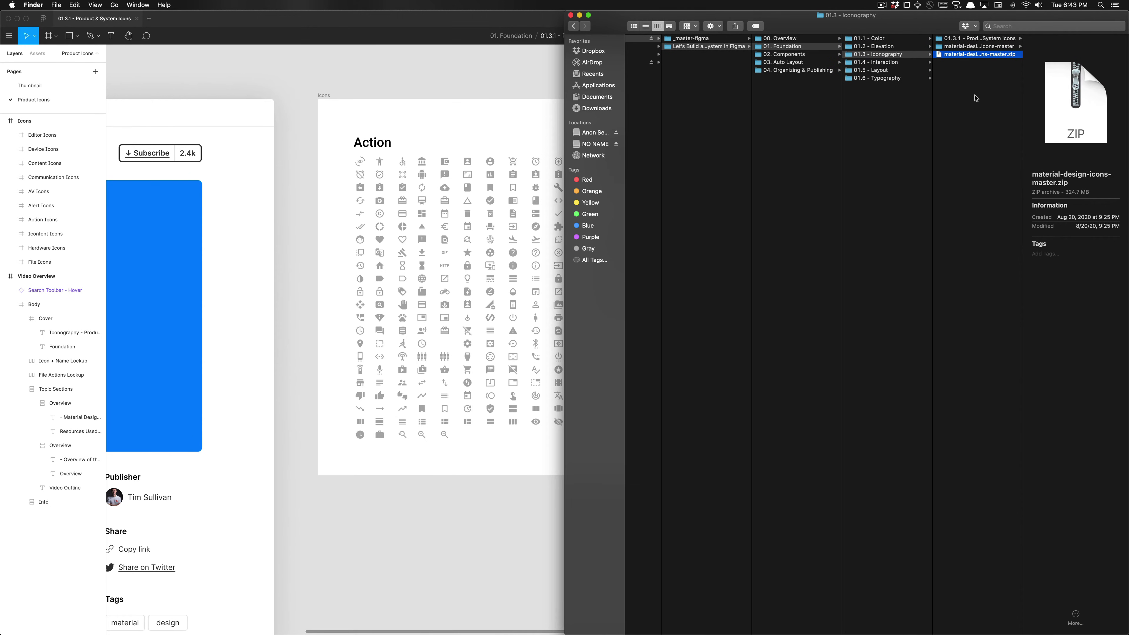
pyautogui.press('Up')
pyautogui.press('Right')
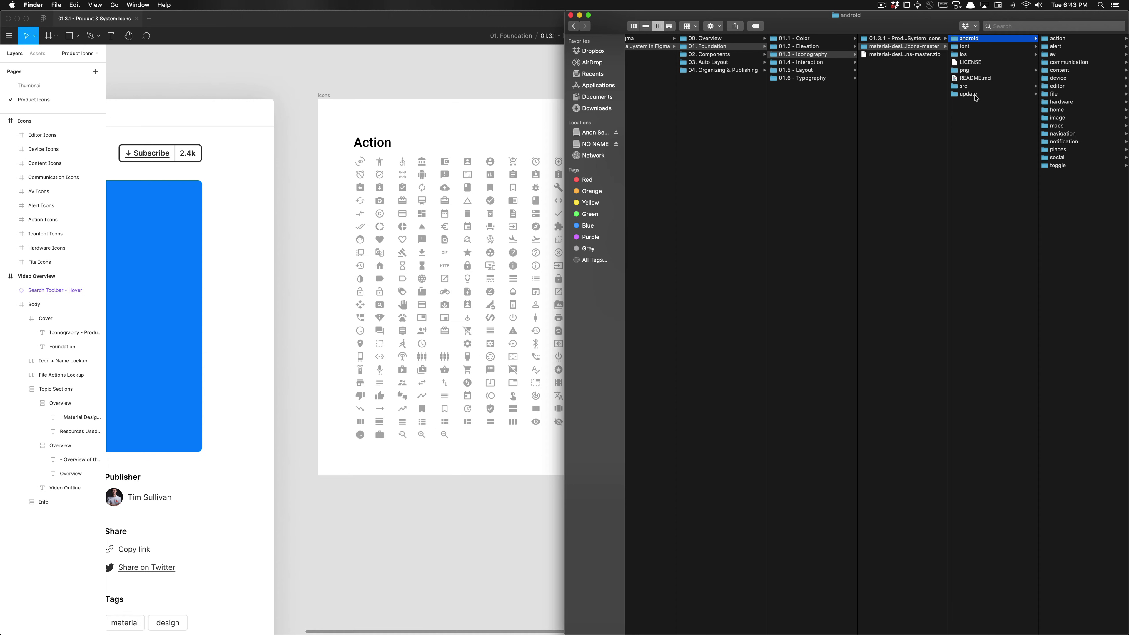
# Step: Drill into android's action 3d_rotation drawable files, then back out to the top level
pyautogui.press('Right')
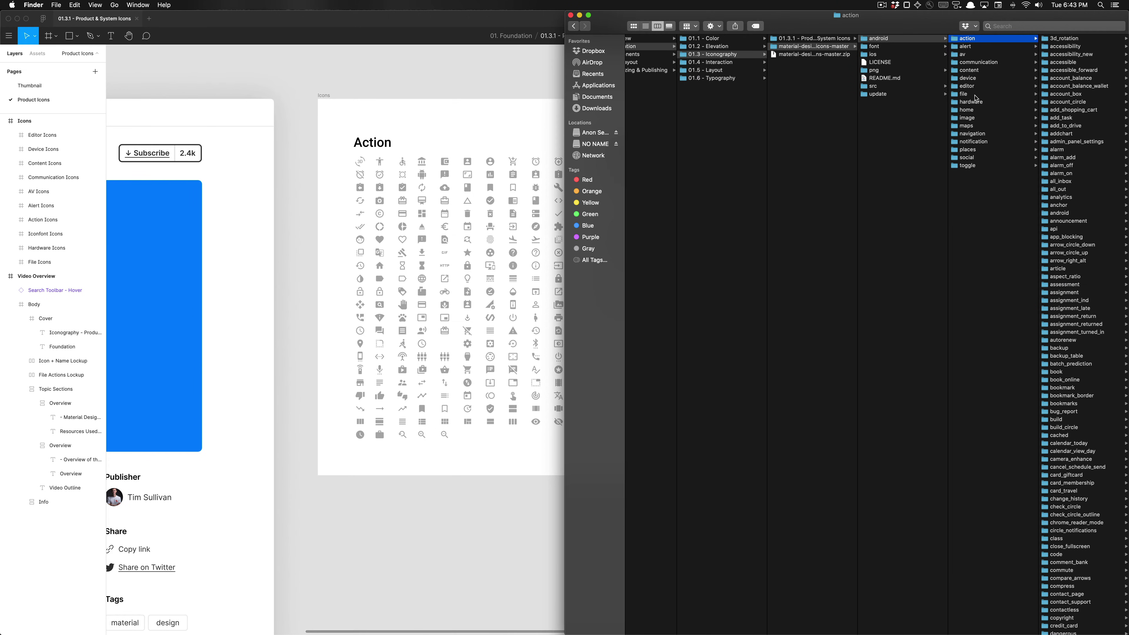
pyautogui.press('Right')
pyautogui.press('Right')
pyautogui.press('Right')
pyautogui.press('Right')
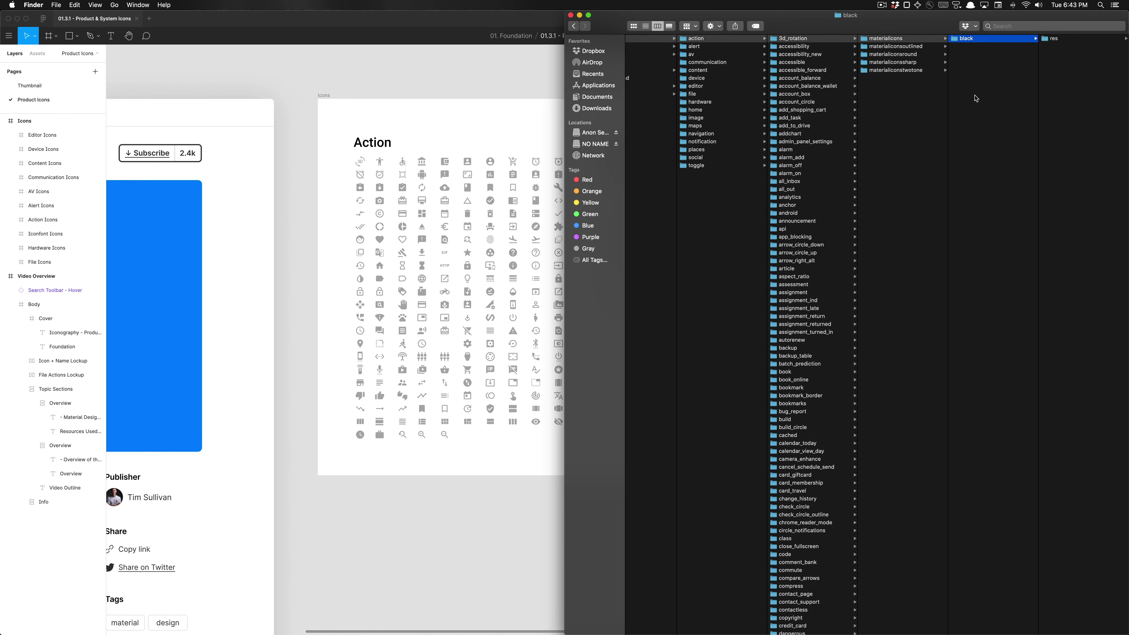
pyautogui.press('Right')
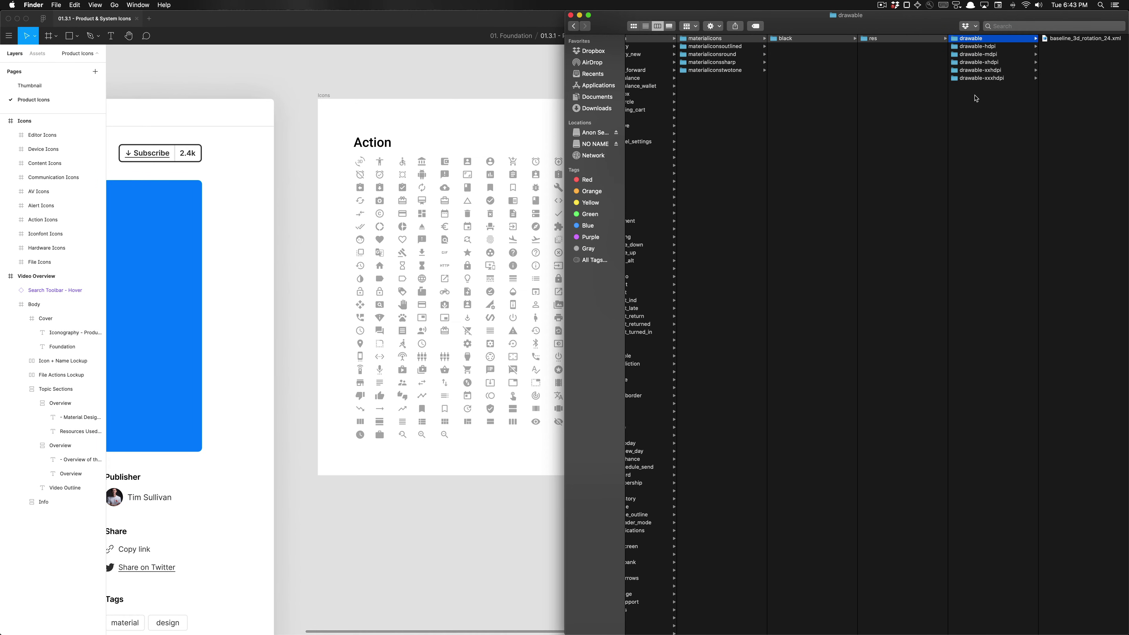
pyautogui.press('Left')
pyautogui.press('Left')
pyautogui.press('Left')
pyautogui.press('Left')
pyautogui.press('Left')
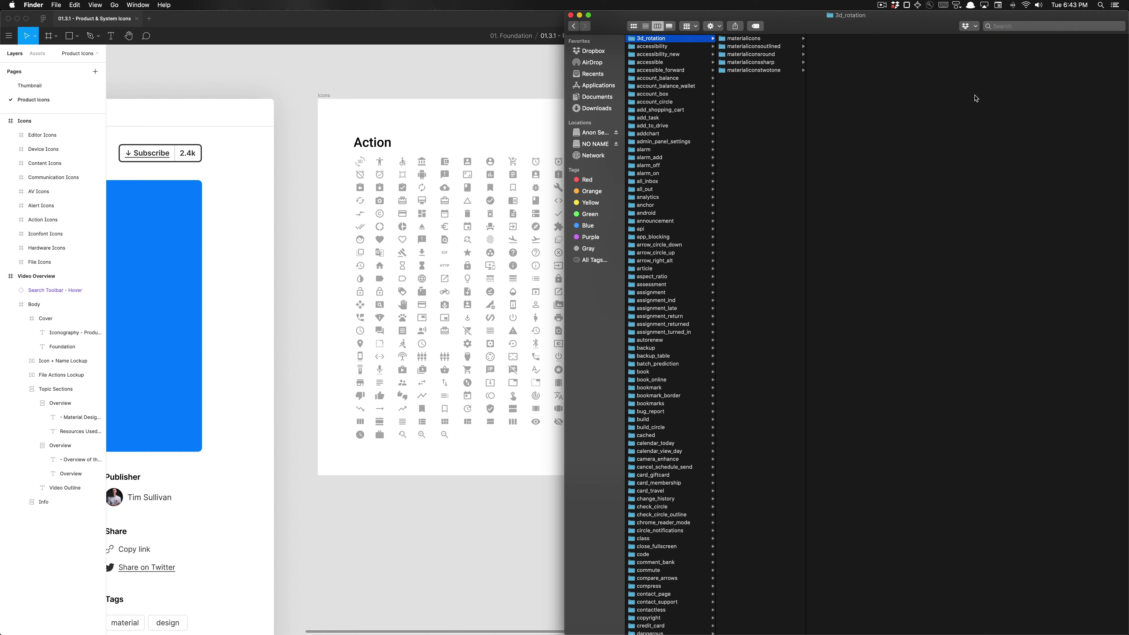
pyautogui.press('Left')
# Step: Browse the font, ios and png folders, checking 3d_rotation sizes and previewing the 18dp PNG
pyautogui.press('Down')
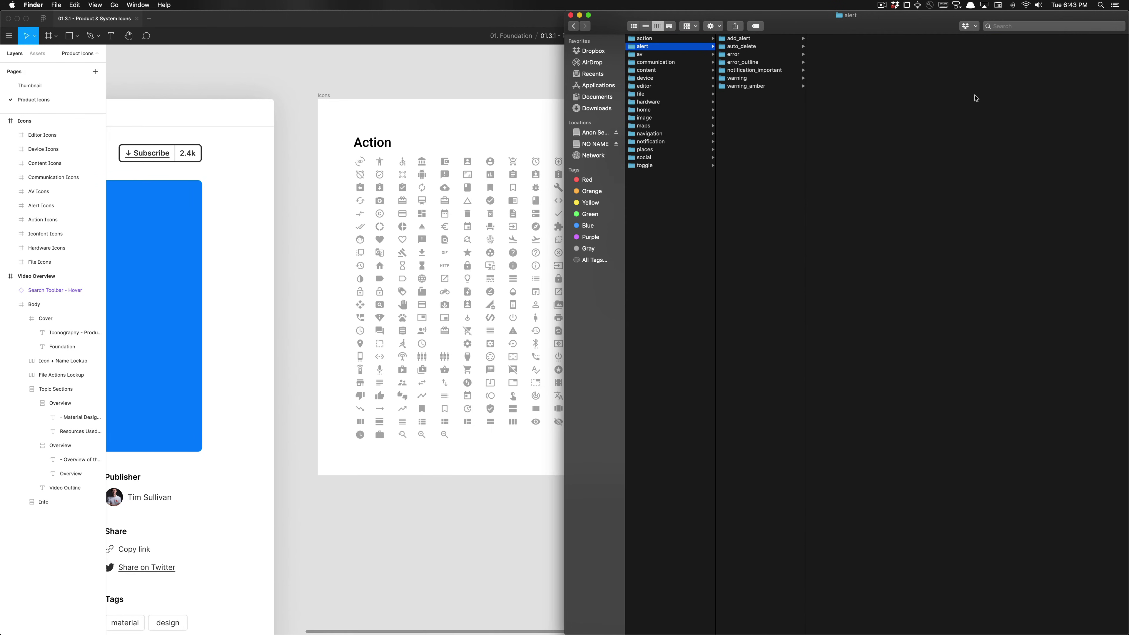
pyautogui.press('Up')
pyautogui.press('Down')
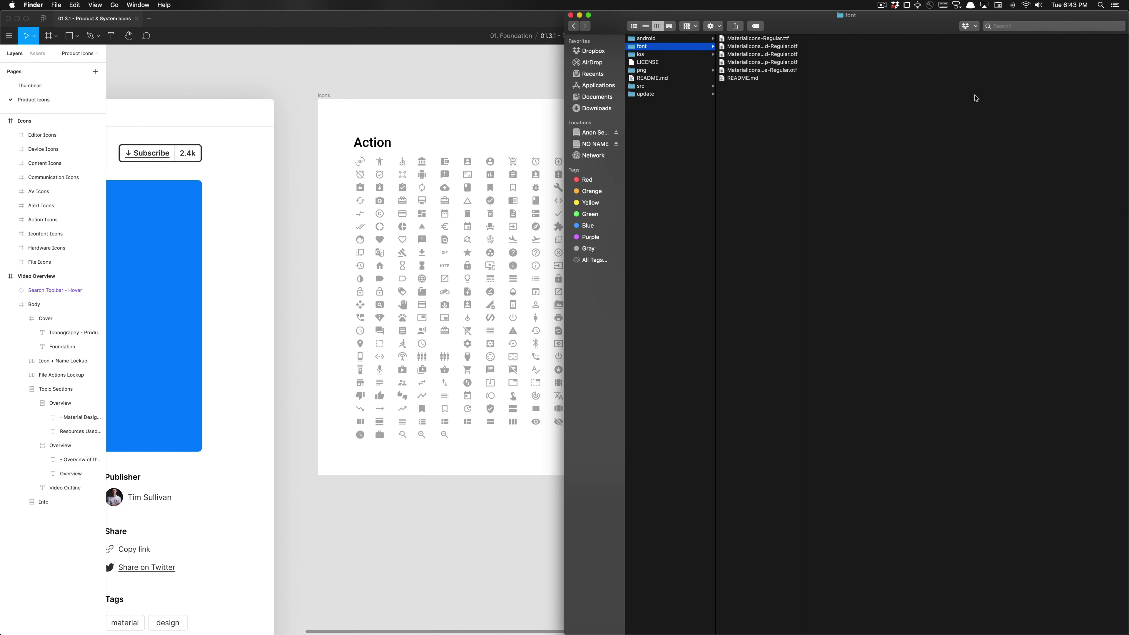
pyautogui.press('Down')
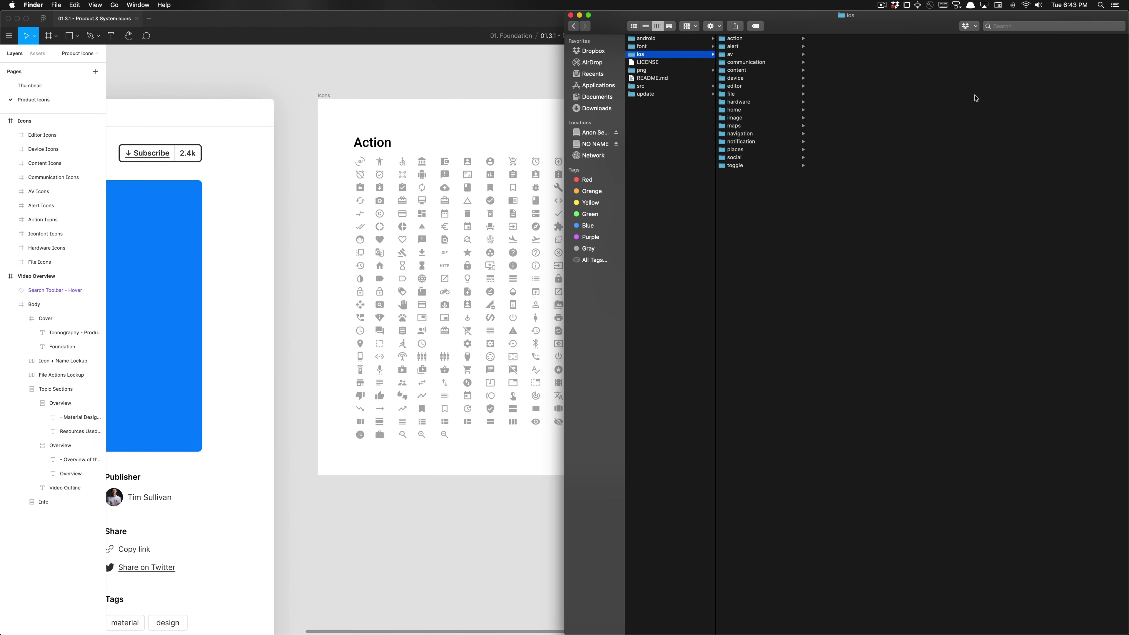
pyautogui.press('Down')
pyautogui.press('Down')
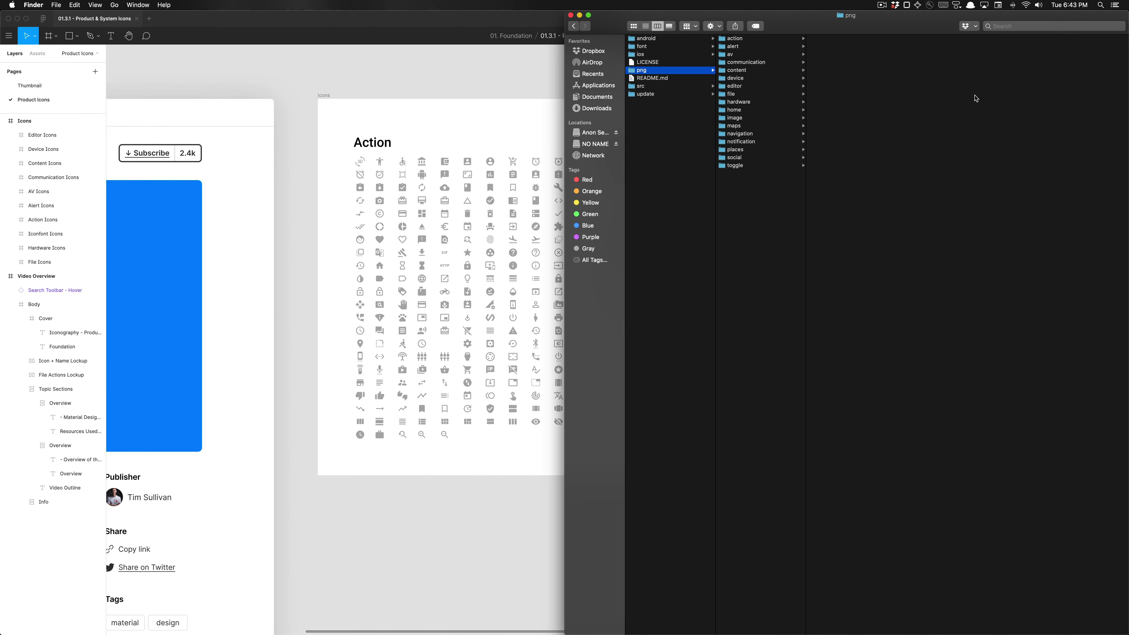
pyautogui.press('Right')
pyautogui.press('Right')
pyautogui.press('Right')
pyautogui.press('Right')
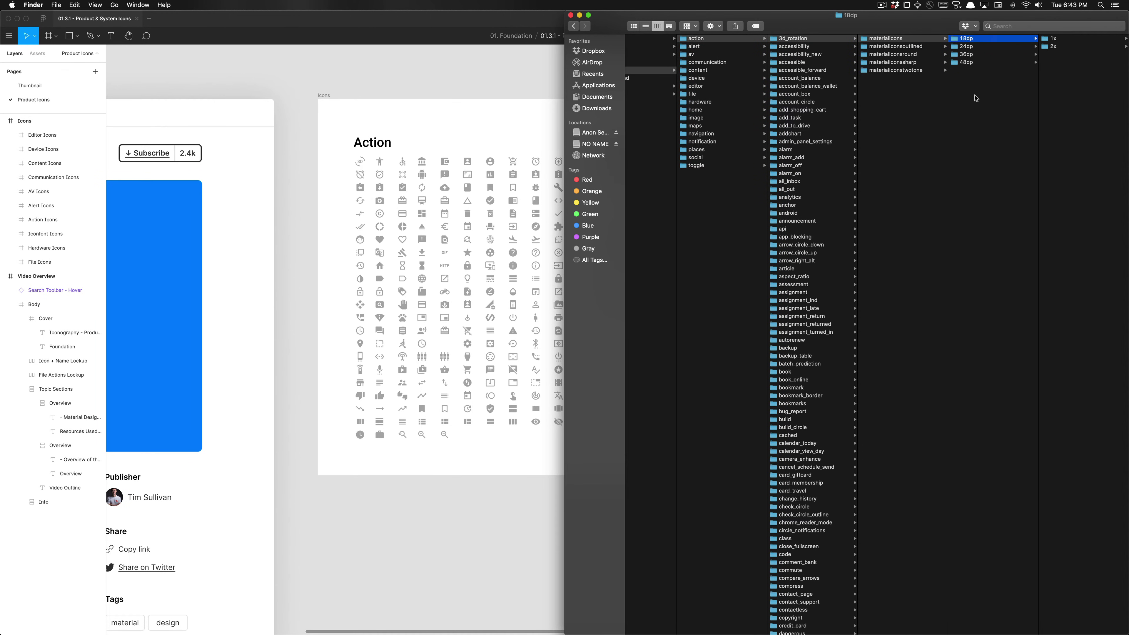
pyautogui.press('Down')
pyautogui.press('Down')
pyautogui.press('Down')
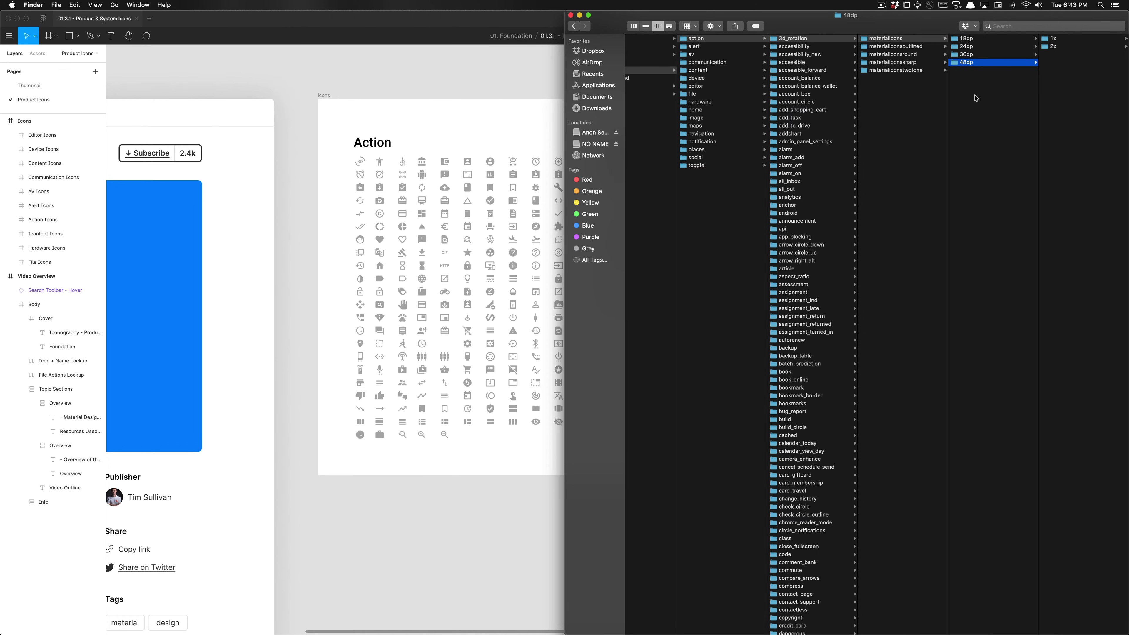
pyautogui.press('Up')
pyautogui.press('Up')
pyautogui.press('Up')
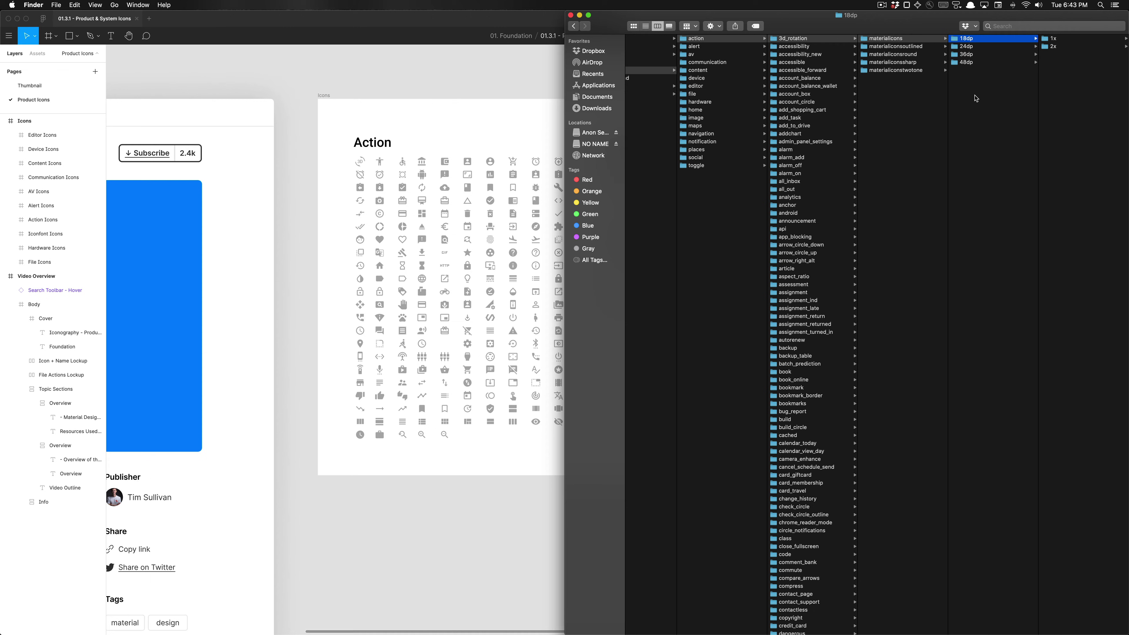
pyautogui.press('Right')
pyautogui.press('Right')
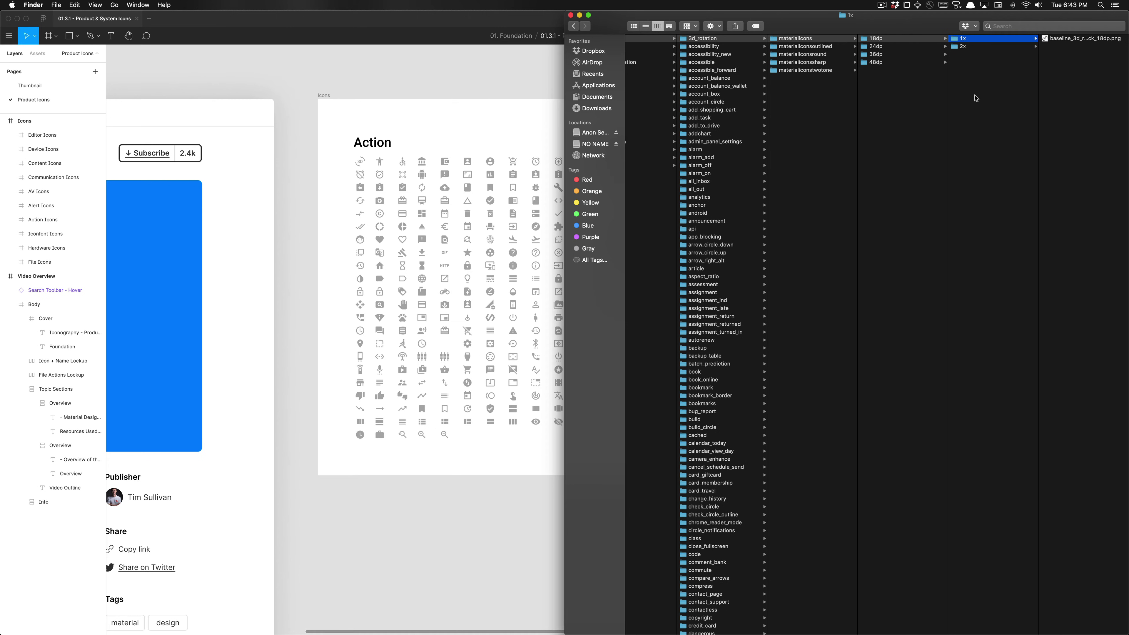
pyautogui.press('Left')
pyautogui.press('Right')
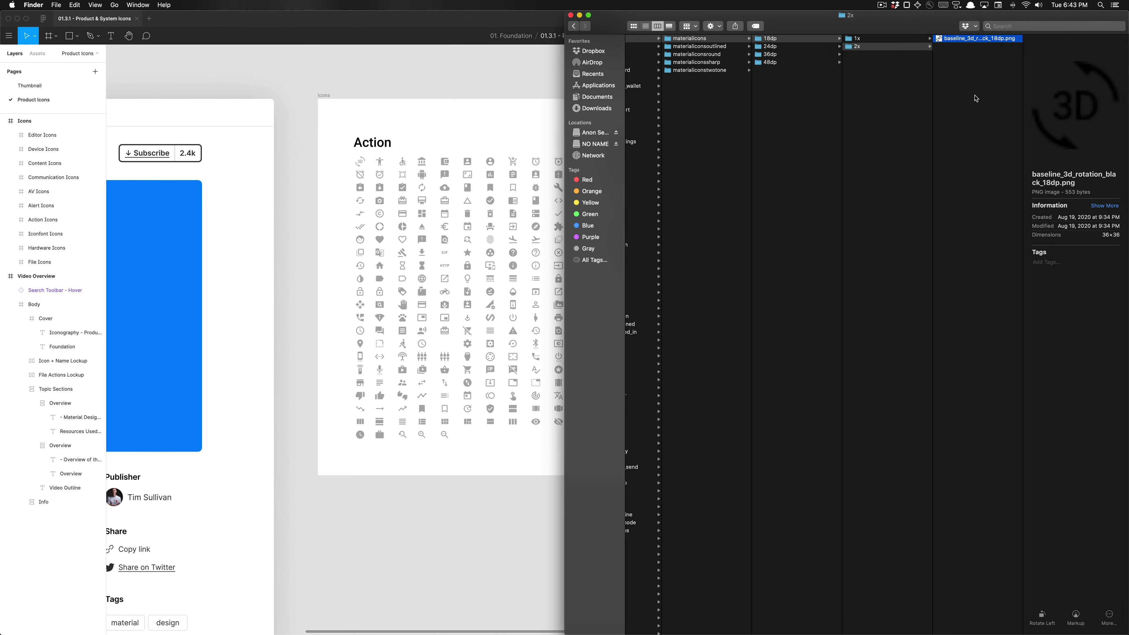
pyautogui.press('Left')
pyautogui.press('Left')
pyautogui.press('Left')
pyautogui.press('Left')
pyautogui.press('Left')
pyautogui.press('Left')
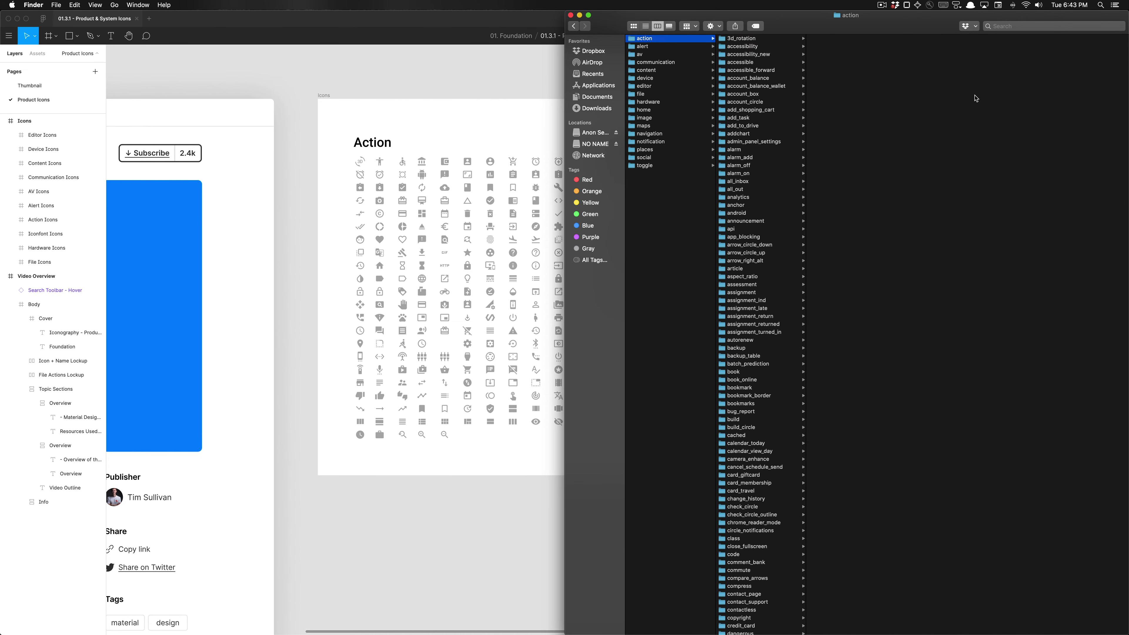
# Step: Check the src action folder, then return to the material-design-icons-master contents
pyautogui.press('Down')
pyautogui.press('Down')
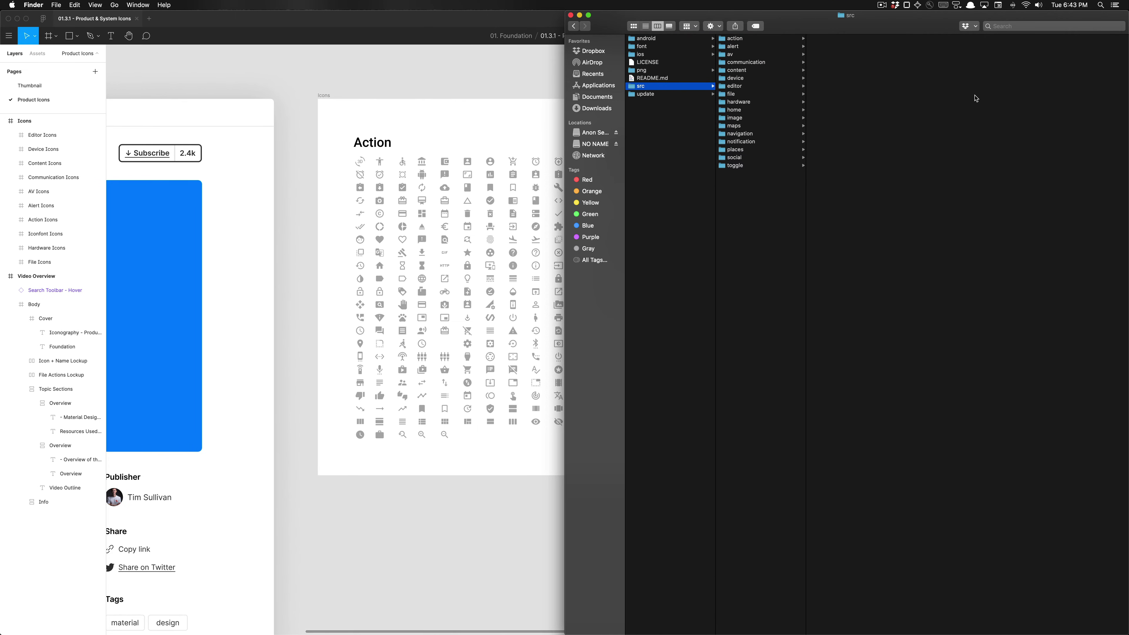
pyautogui.press('Right')
pyautogui.press('Left')
pyautogui.press('Down')
pyautogui.press('Up')
pyautogui.press('Left')
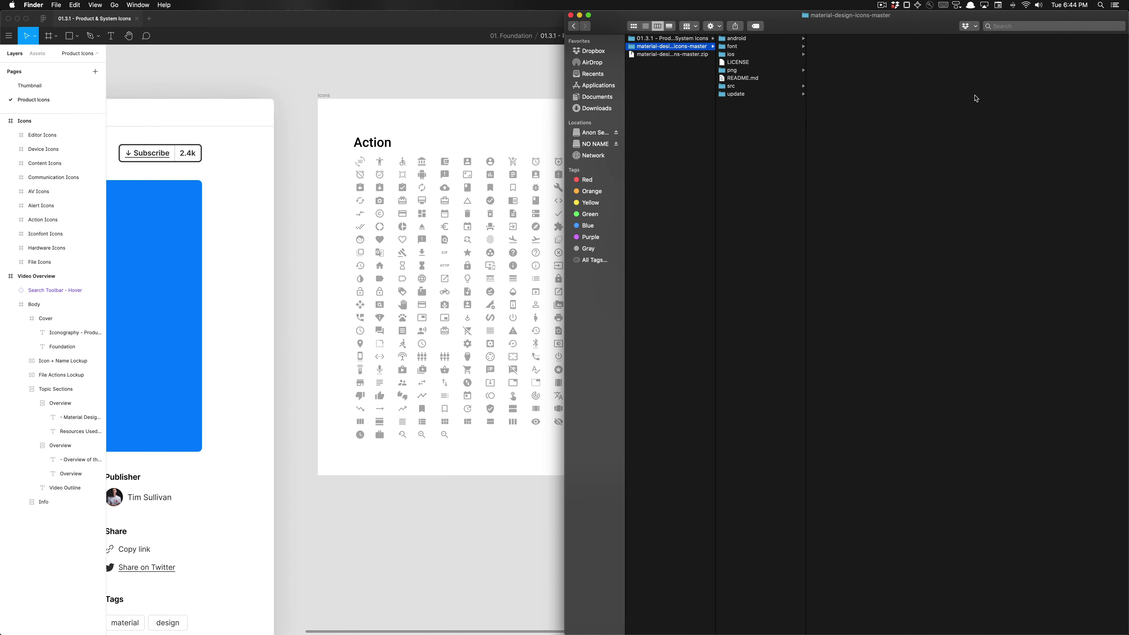
pyautogui.press('Down')
pyautogui.press('Up')
# Step: Back in Figma, open the Body frame's Material Design Icons link in a new Chrome tab
pyautogui.press('super+Tab')
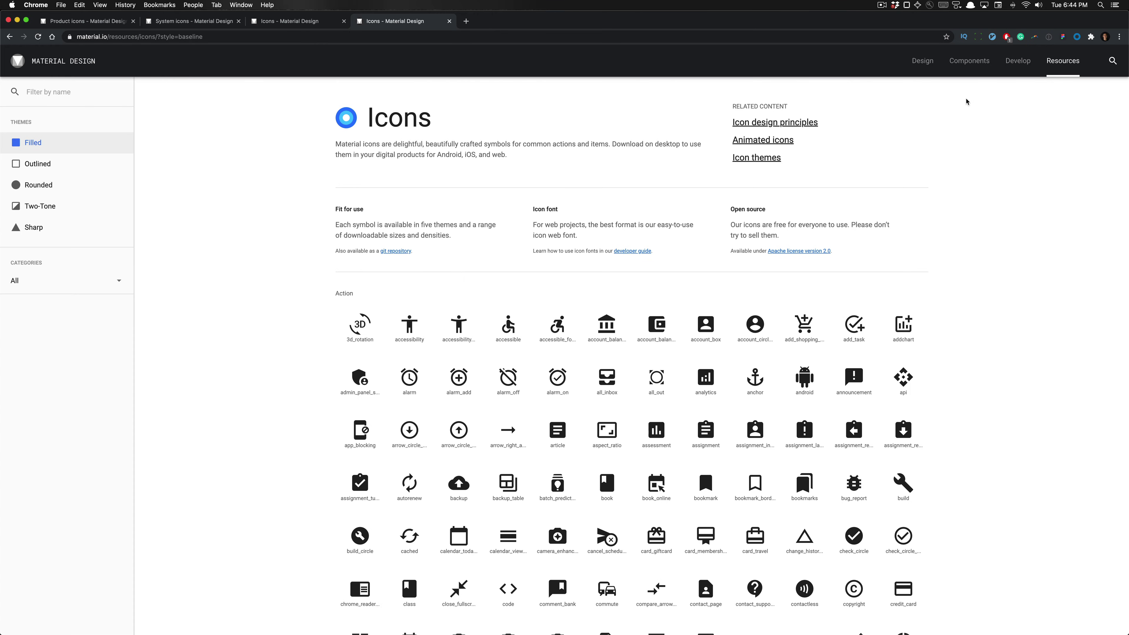
pyautogui.press('super+Tab')
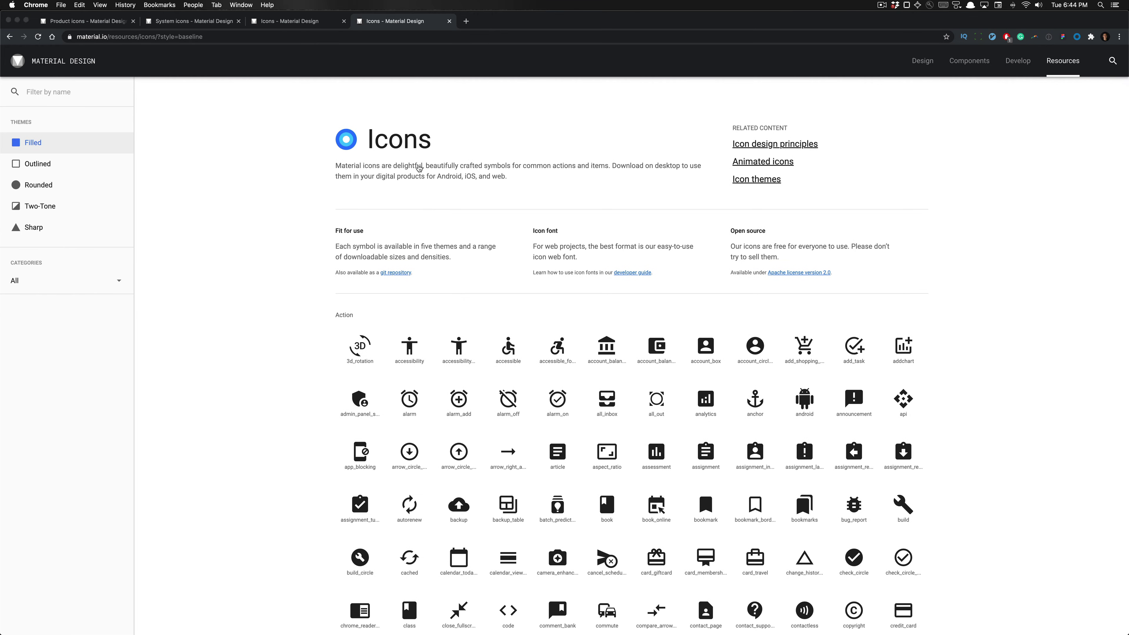
pyautogui.hscroll(-10, 260, 324)
pyautogui.scroll(-6, 260, 324)
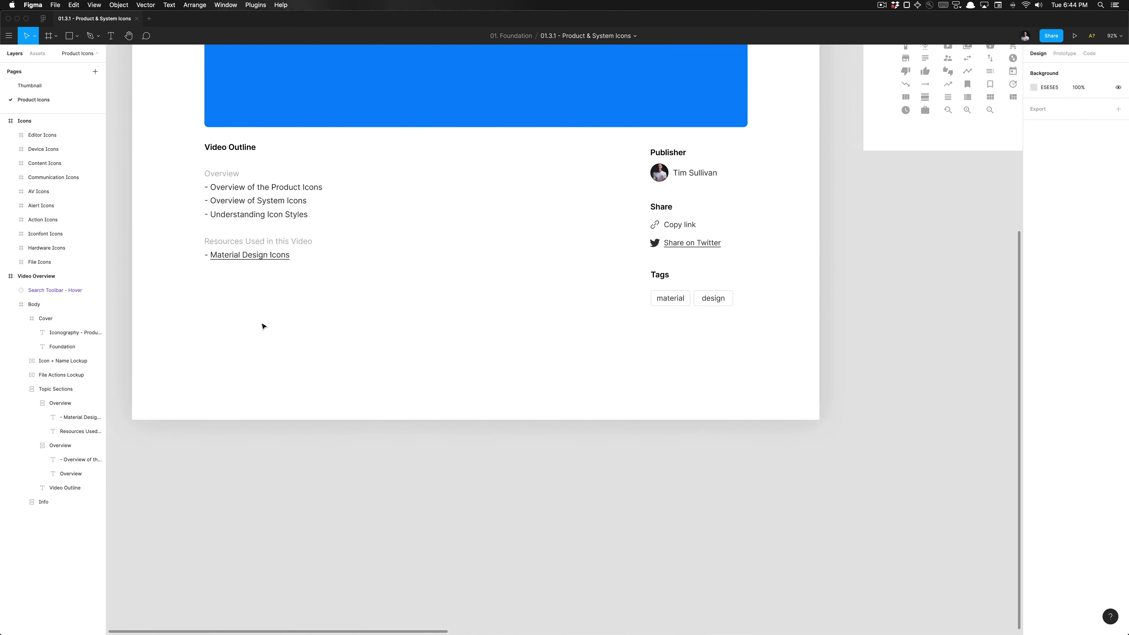
pyautogui.click(326, 286)
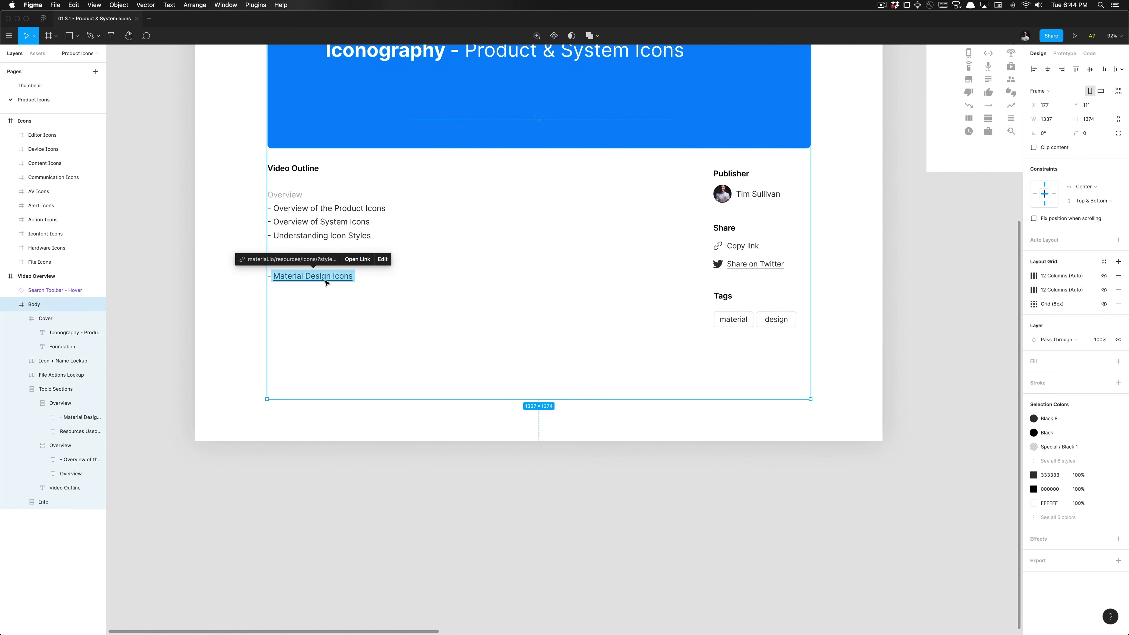
pyautogui.click(358, 260)
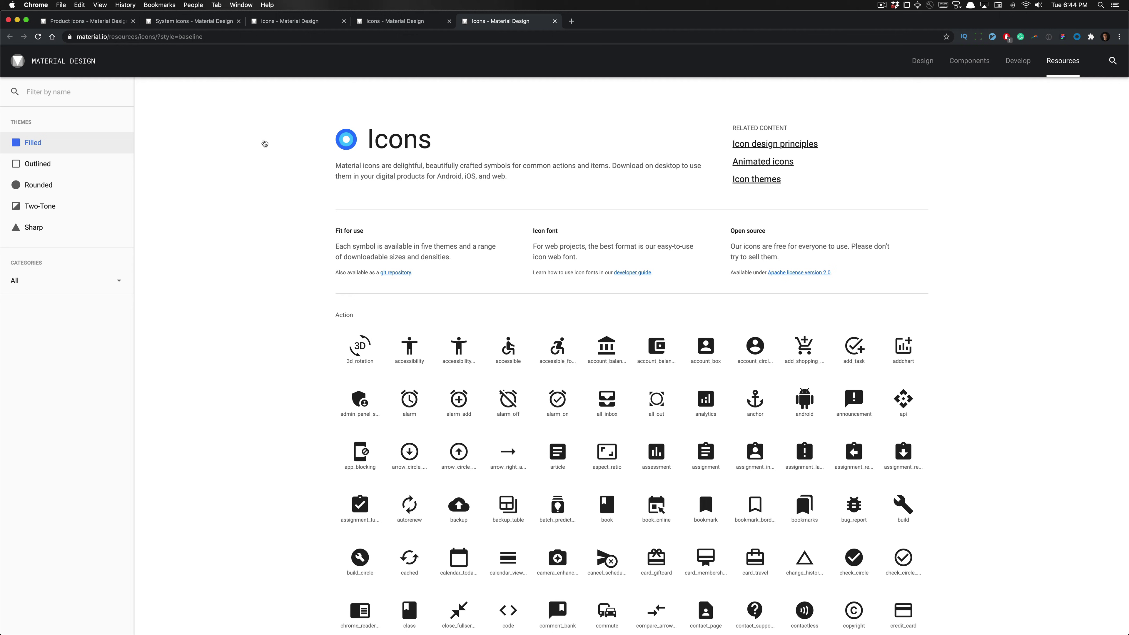
# Step: Return to Figma and zoom around the Icons frame
pyautogui.press('super+Tab')
pyautogui.scroll(-10, 437, 387)
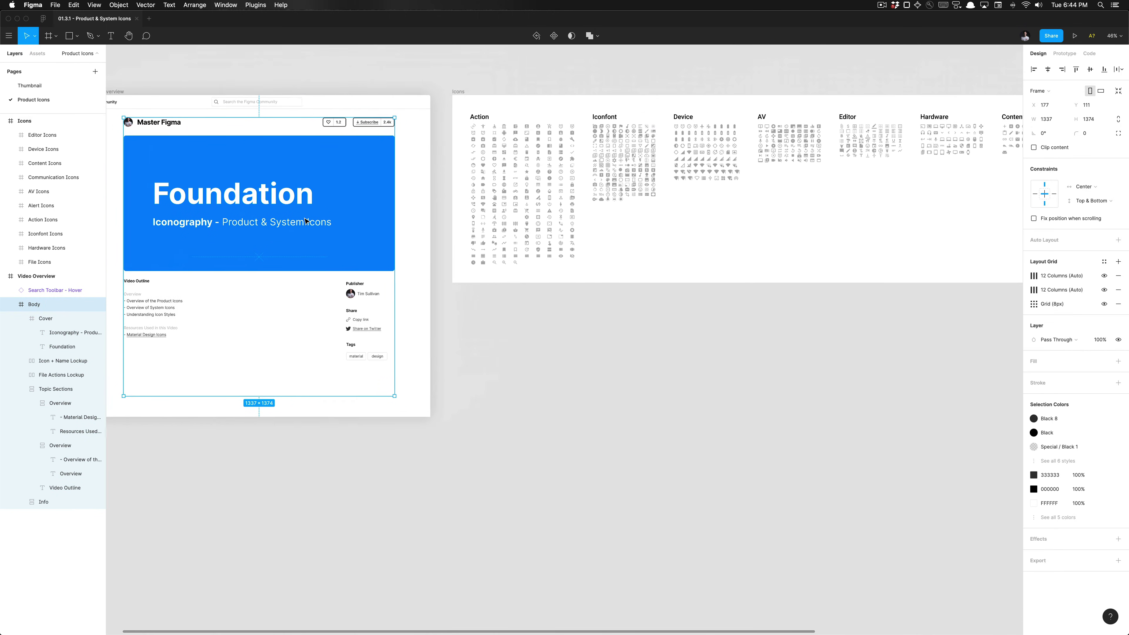
pyautogui.scroll(5, 437, 387)
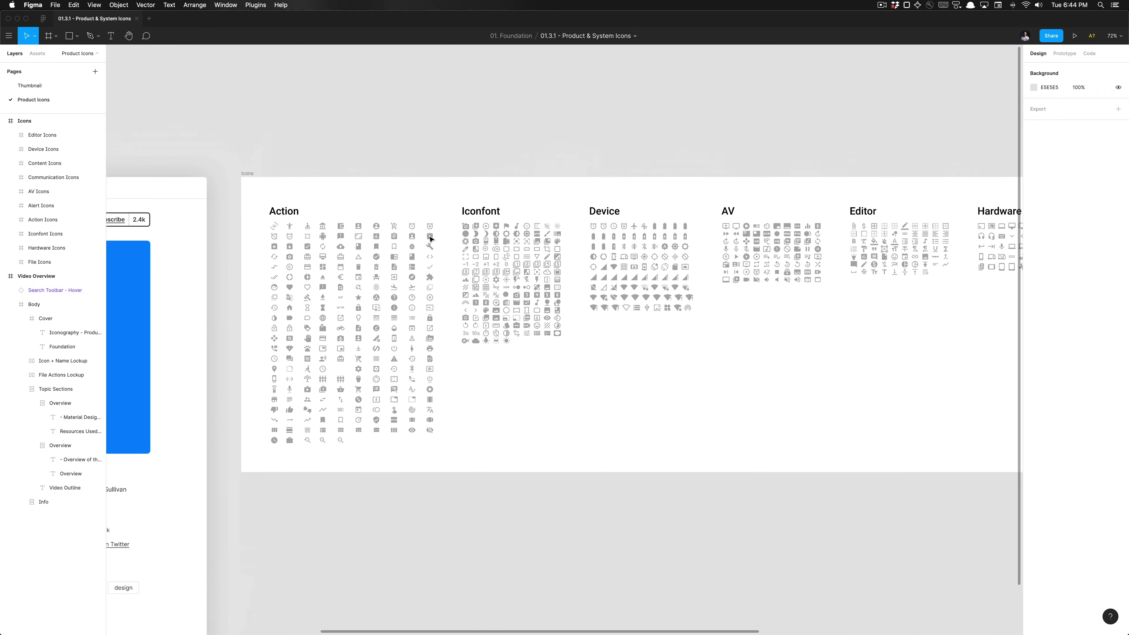
pyautogui.hscroll(-3, 204, 177)
pyautogui.scroll(-2, 205, 178)
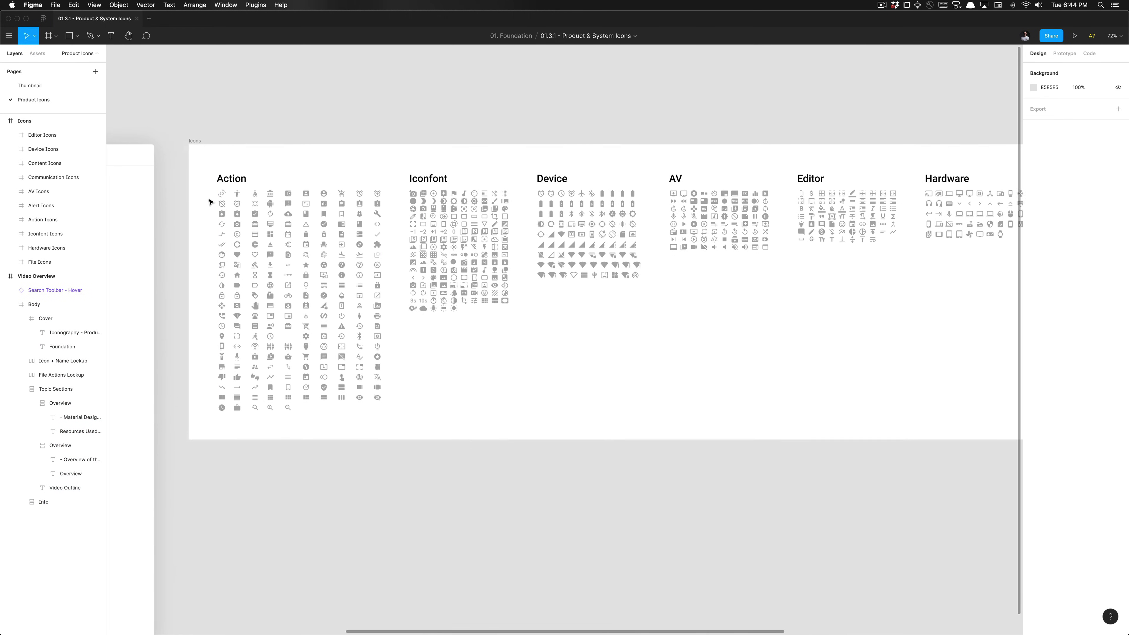
# Step: Select the Action Icons frame and step through its layers from ic_zoom_out_24px to ic_view_module
pyautogui.click(304, 245)
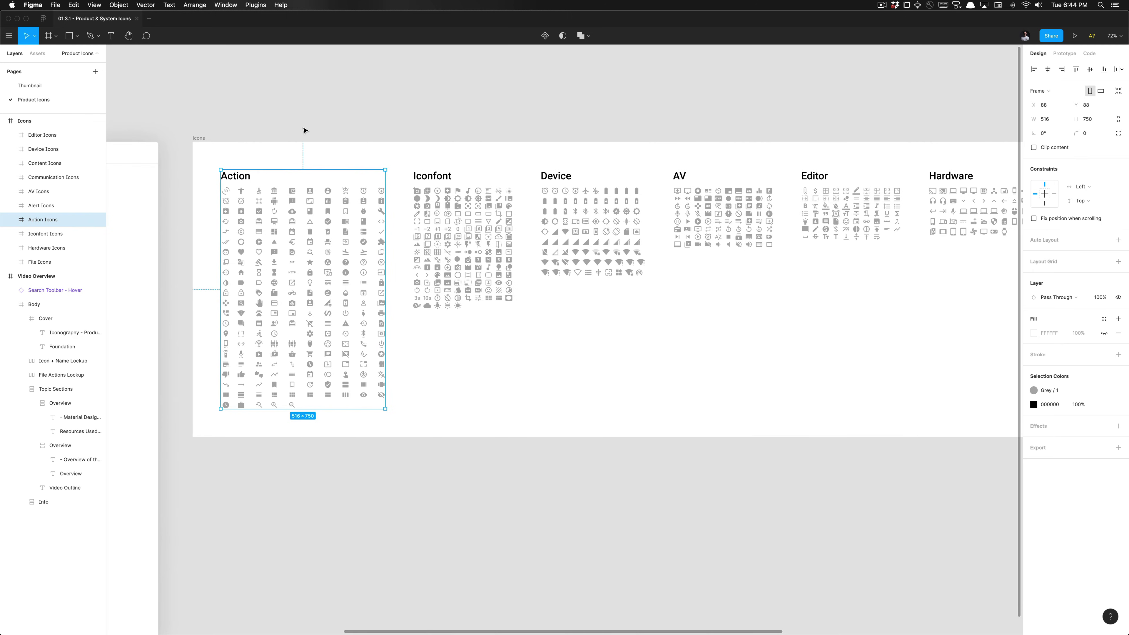
pyautogui.press('Return')
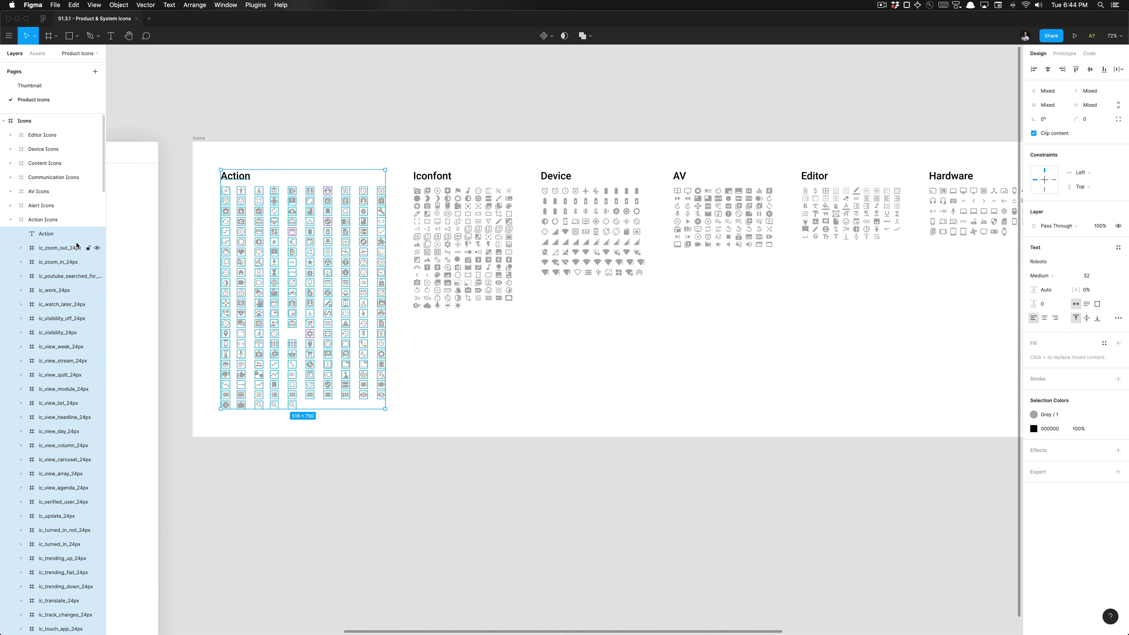
pyautogui.click(60, 248)
pyautogui.press('Tab')
pyautogui.press('Tab')
pyautogui.press('Tab')
pyautogui.press('Tab')
pyautogui.press('Tab')
pyautogui.press('Tab')
pyautogui.press('Tab')
pyautogui.press('Tab')
pyautogui.press('Tab')
pyautogui.press('Tab')
pyautogui.press('Tab')
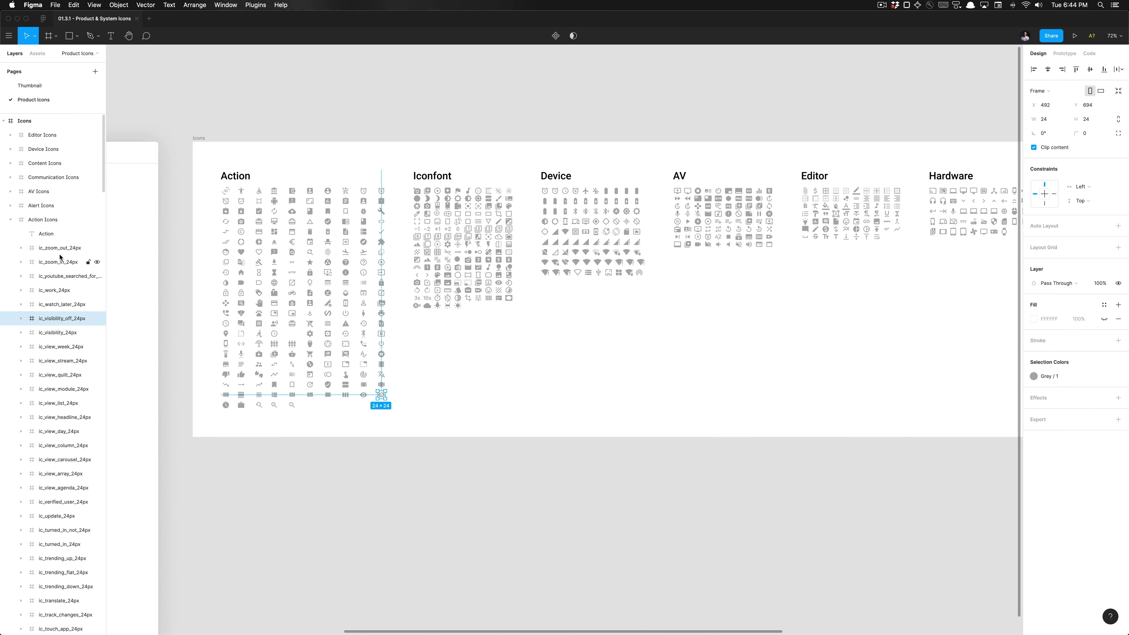
pyautogui.press('Tab')
pyautogui.press('Tab')
pyautogui.press('Tab')
pyautogui.press('Tab')
pyautogui.press('Tab')
pyautogui.press('Tab')
pyautogui.press('Tab')
pyautogui.press('Tab')
pyautogui.press('Tab')
pyautogui.press('Tab')
pyautogui.press('Tab')
pyautogui.press('Tab')
pyautogui.press('Tab')
pyautogui.press('Tab')
pyautogui.press('Tab')
pyautogui.press('Tab')
pyautogui.press('Tab')
pyautogui.press('Tab')
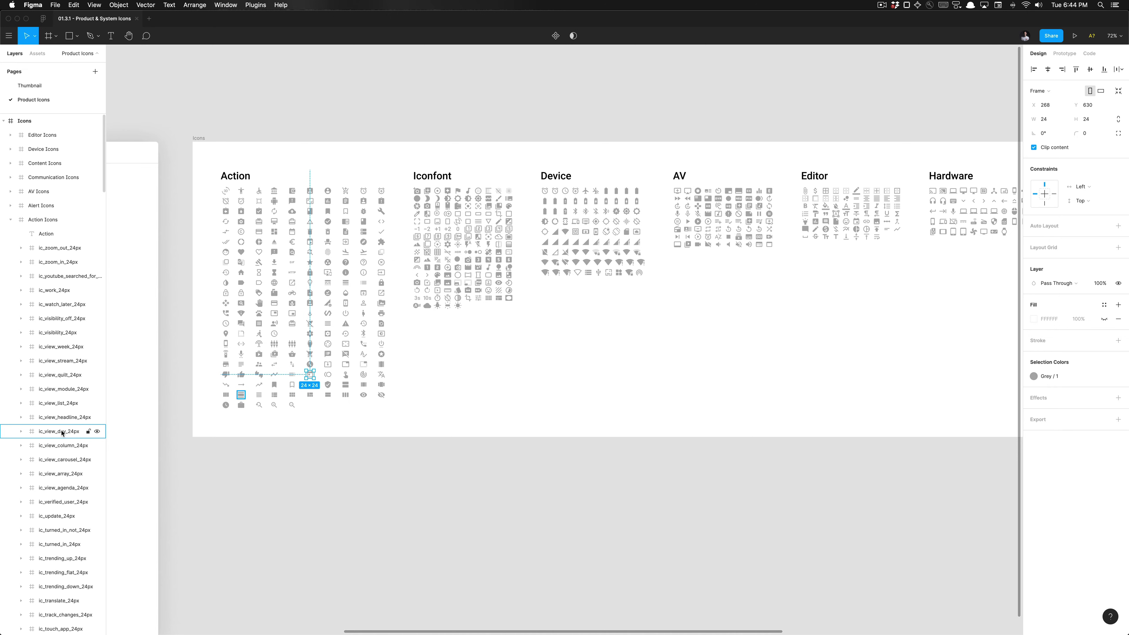
pyautogui.click(57, 393)
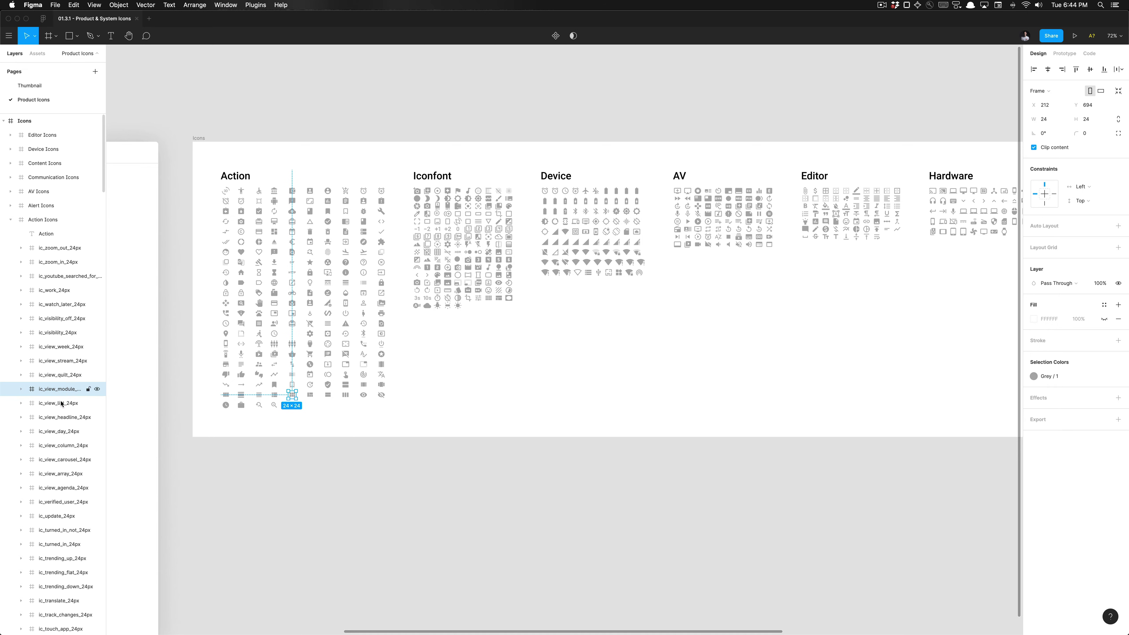
pyautogui.click(471, 404)
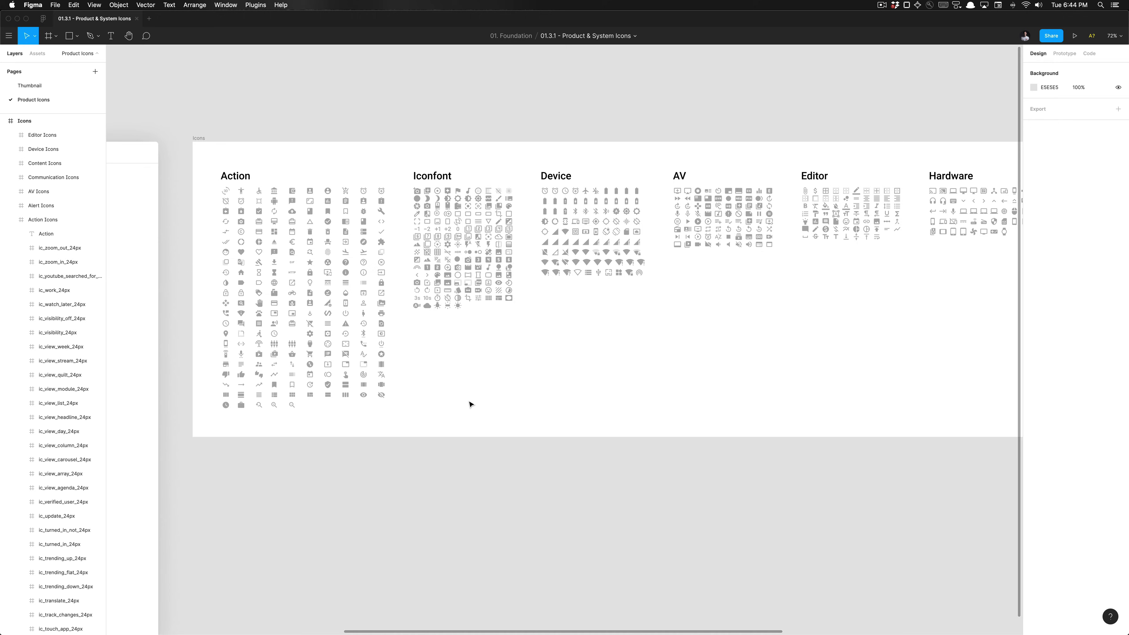
# Step: Pan and zoom across the Device, AV and Editor icon boards
pyautogui.scroll(-5, 472, 404)
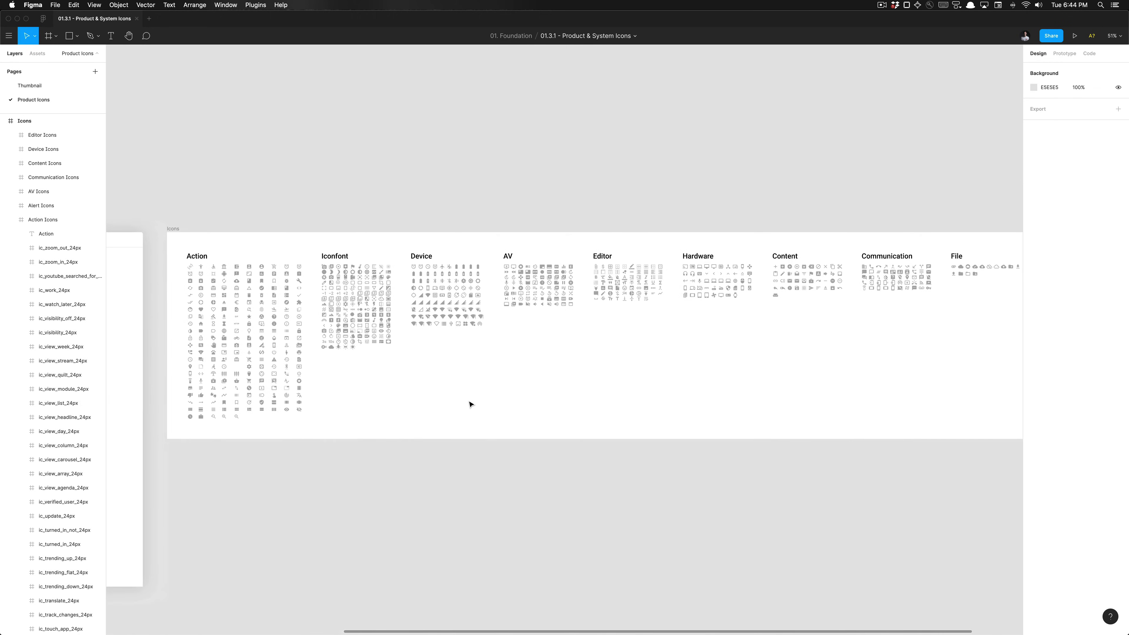
pyautogui.hscroll(3, 238, 272)
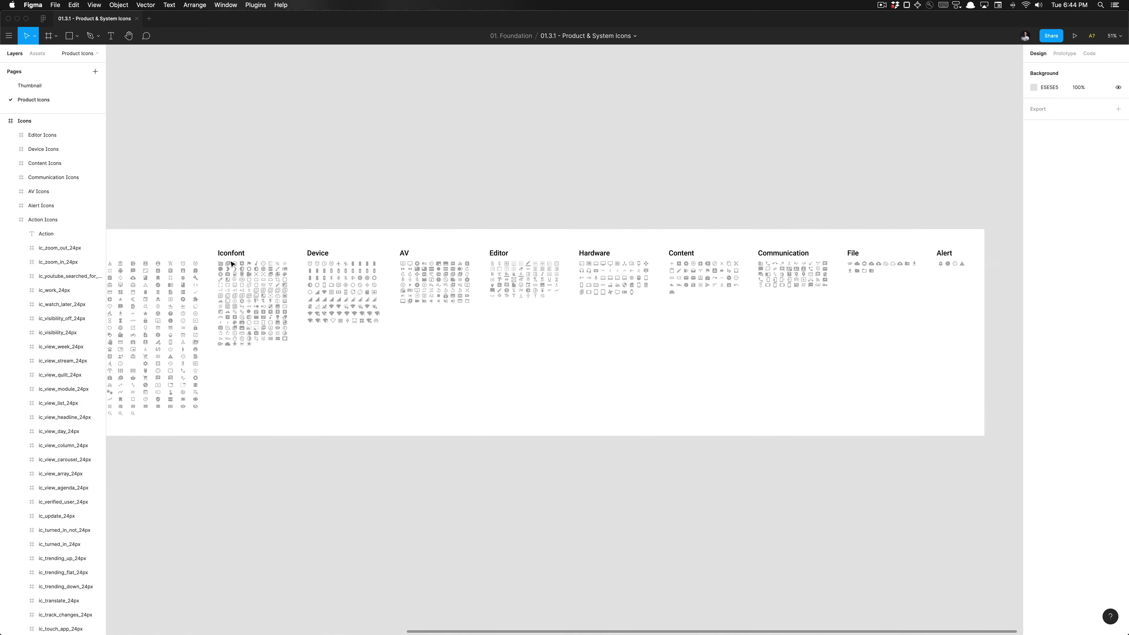
pyautogui.scroll(-3, 231, 264)
pyautogui.scroll(2, 231, 263)
pyautogui.hscroll(-1, 209, 256)
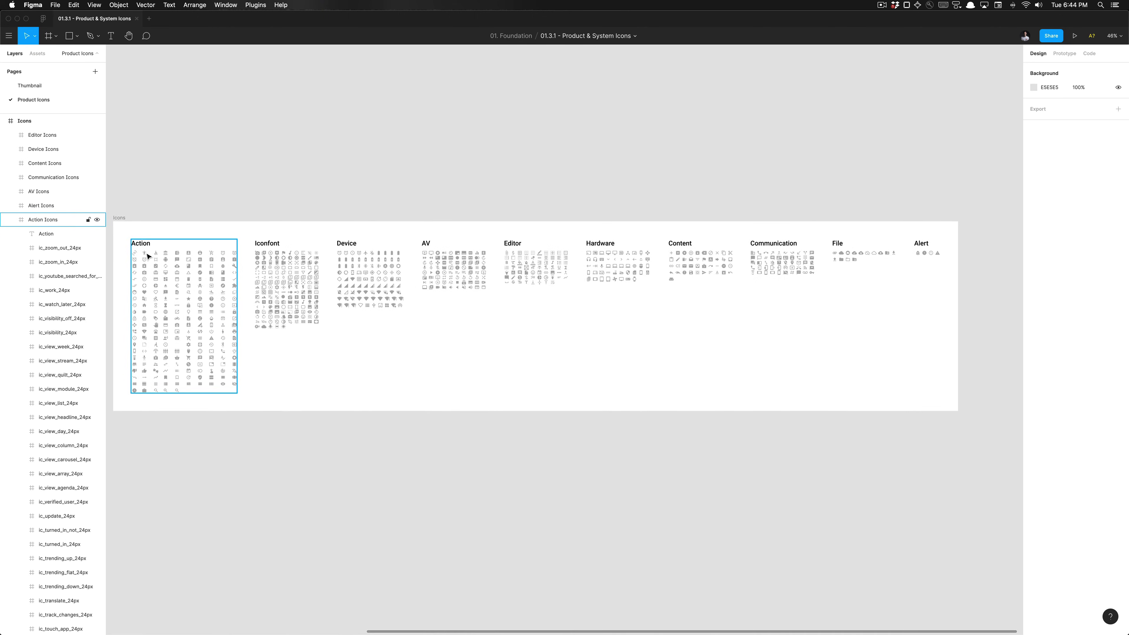
pyautogui.scroll(4, 148, 257)
pyautogui.scroll(-1, 403, 290)
pyautogui.hscroll(4, 403, 287)
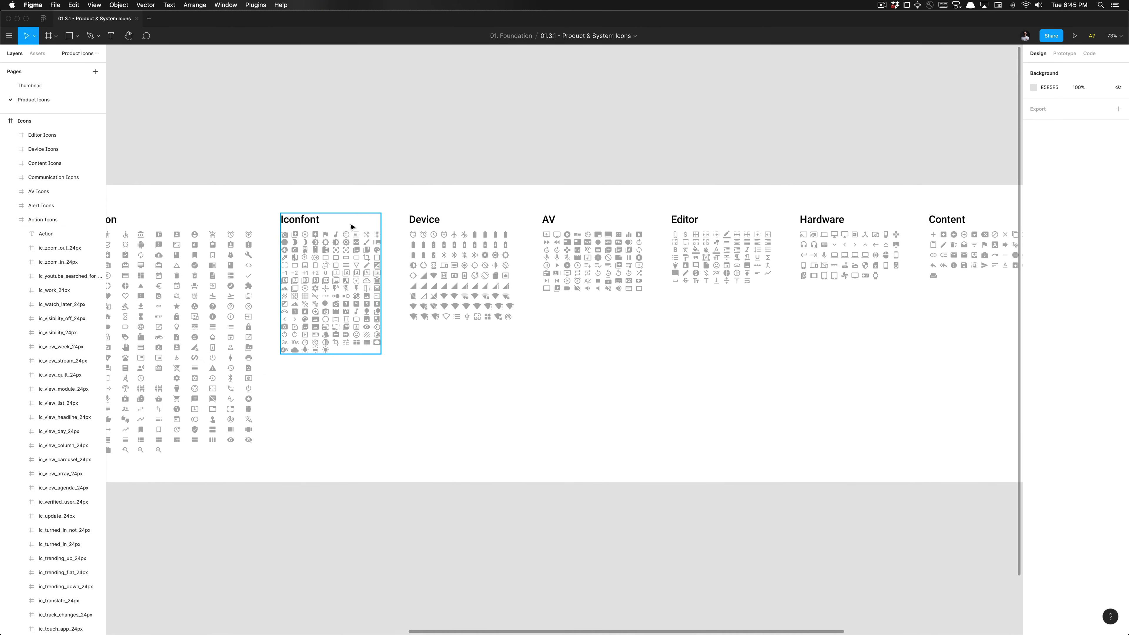
pyautogui.hscroll(2, 370, 279)
pyautogui.scroll(5, 311, 222)
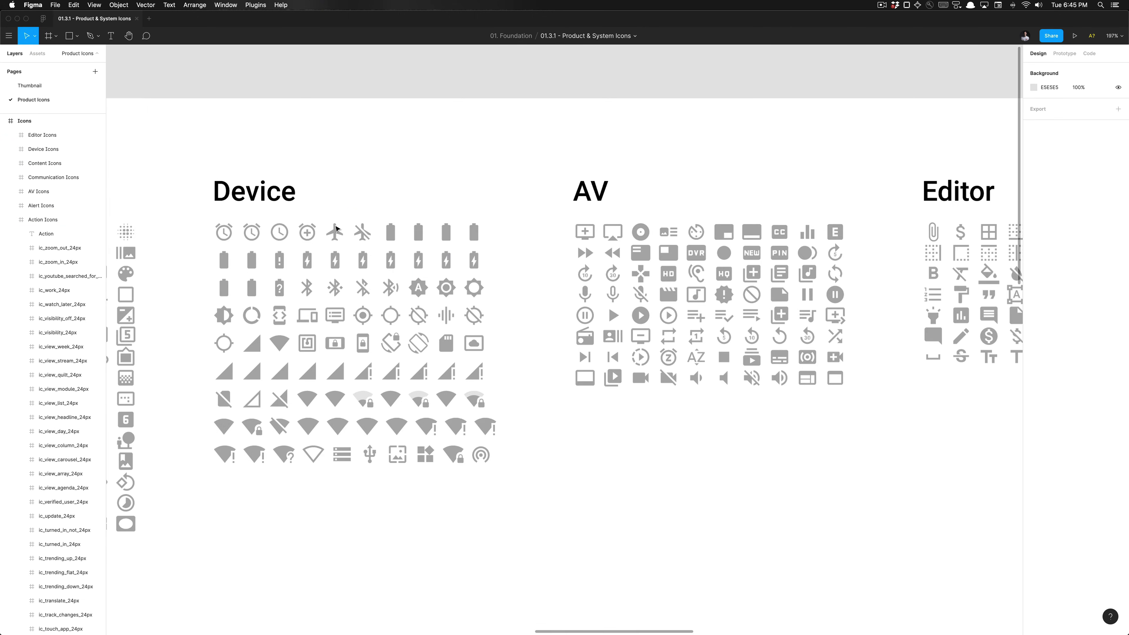
pyautogui.scroll(-2, 353, 285)
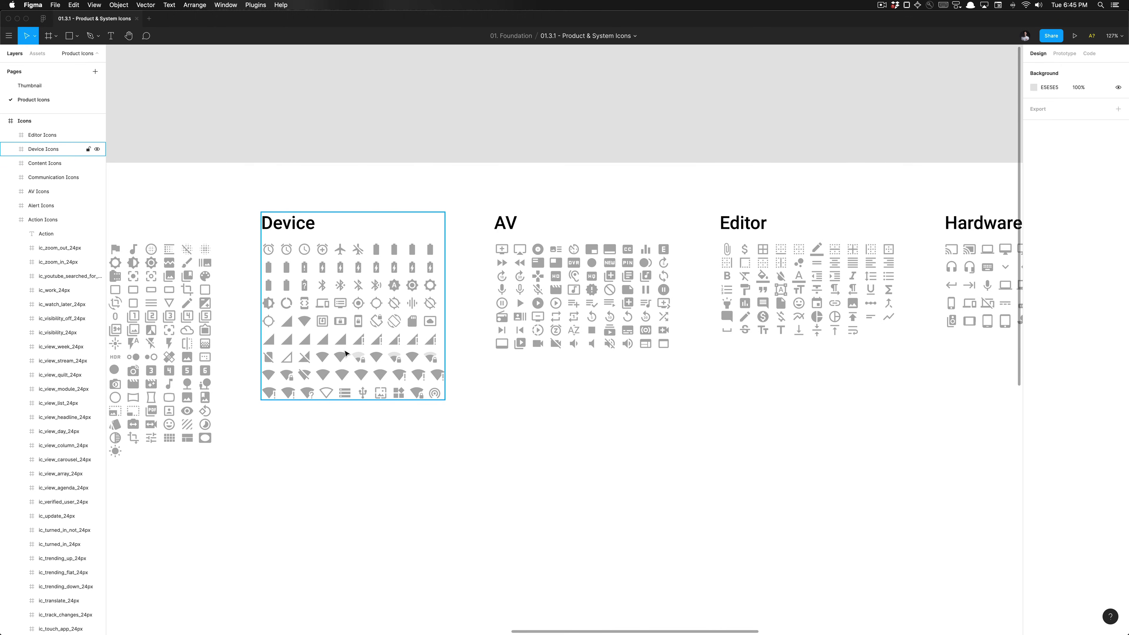
pyautogui.scroll(3, 345, 353)
pyautogui.scroll(-2, 345, 311)
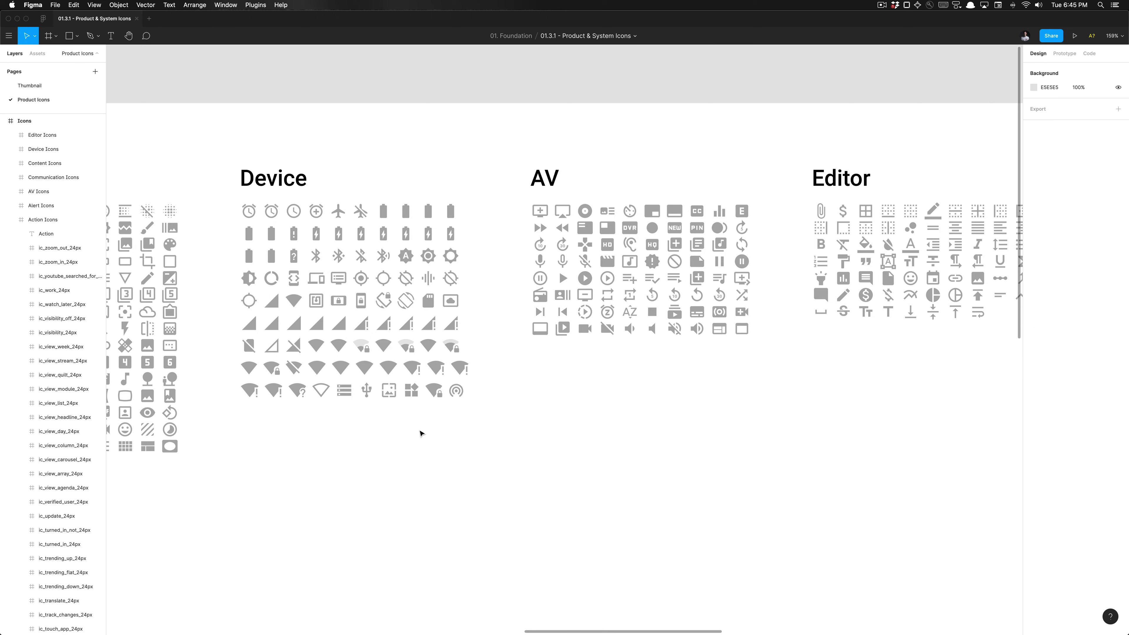
# Step: Pan right across the icon sections and select the Editor Icons frame
pyautogui.hscroll(2, 350, 436)
pyautogui.scroll(-3, 325, 154)
pyautogui.hscroll(4, 325, 154)
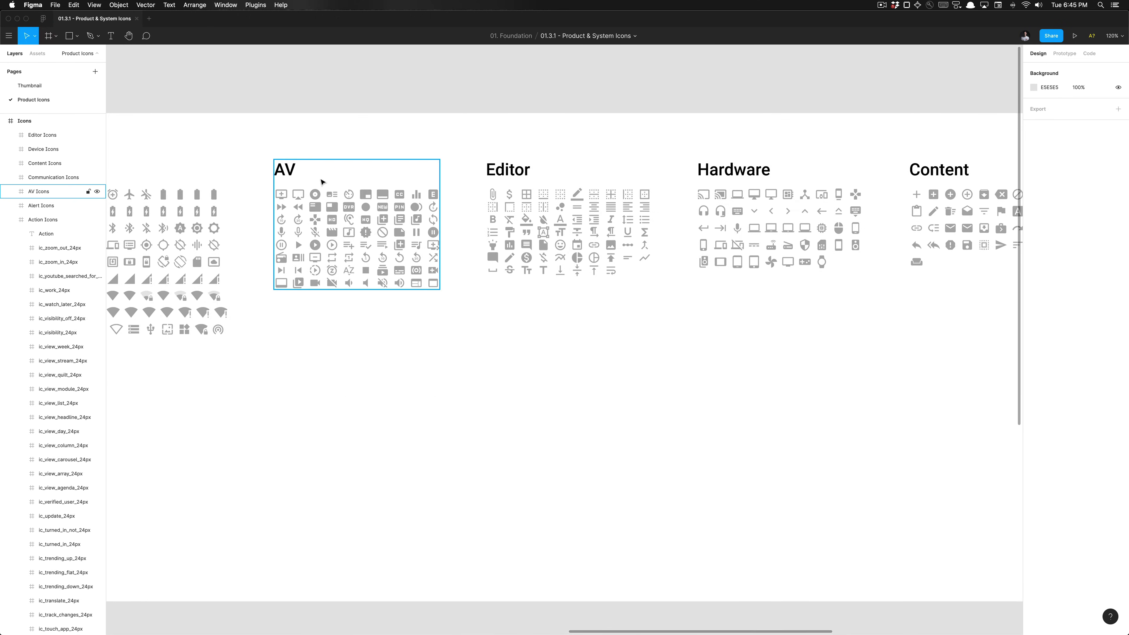
pyautogui.scroll(-3, 325, 186)
pyautogui.scroll(5, 327, 190)
pyautogui.hscroll(3, 326, 190)
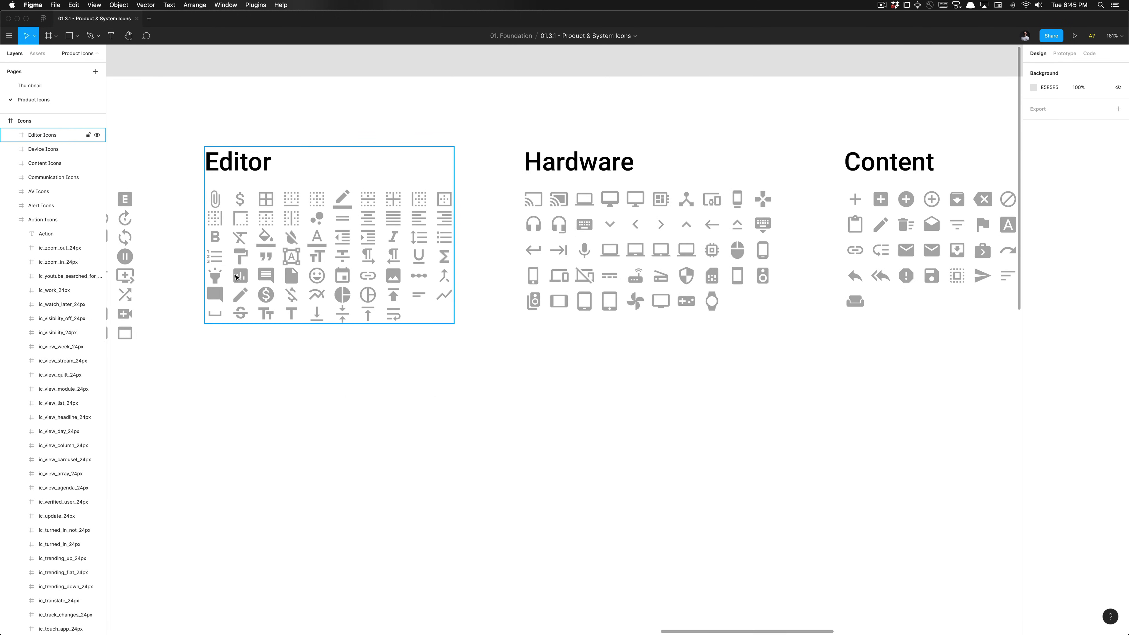
pyautogui.scroll(-3, 386, 360)
pyautogui.hscroll(1, 388, 363)
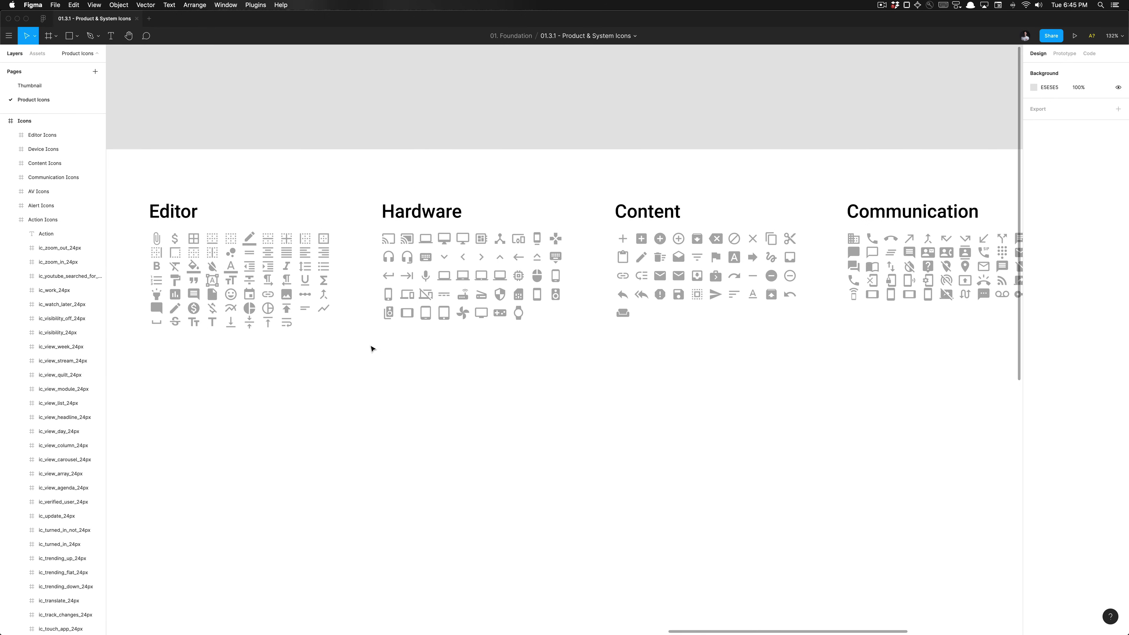
pyautogui.click(312, 328)
# Step: Survey the remaining icon sections, then switch to Chrome's Material Icons page
pyautogui.scroll(5, 313, 312)
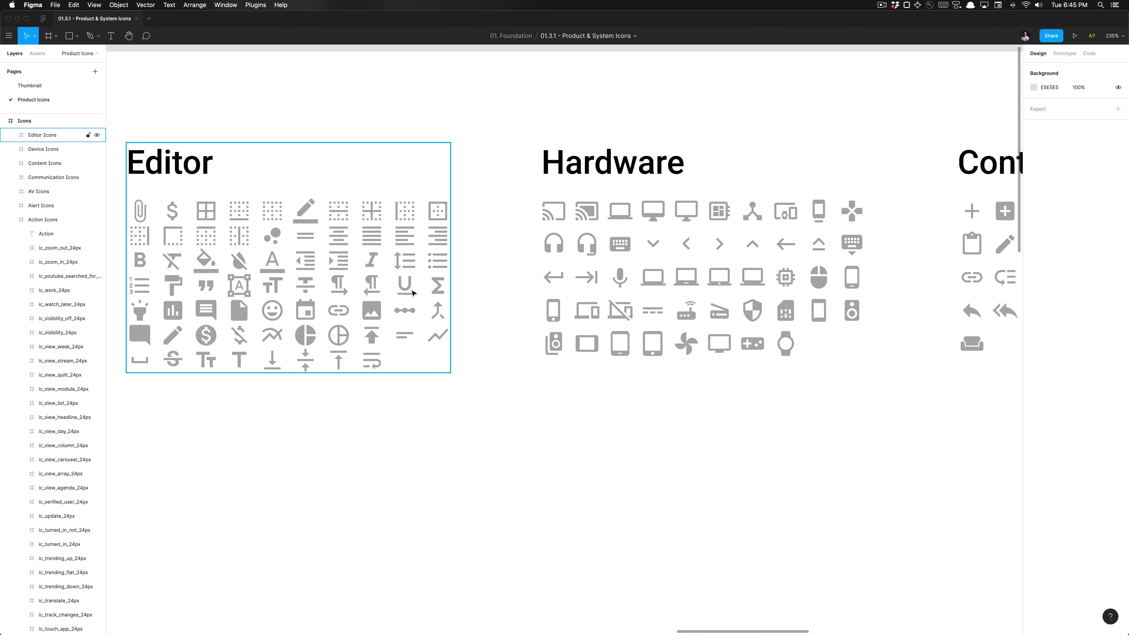
pyautogui.hscroll(-3, 412, 292)
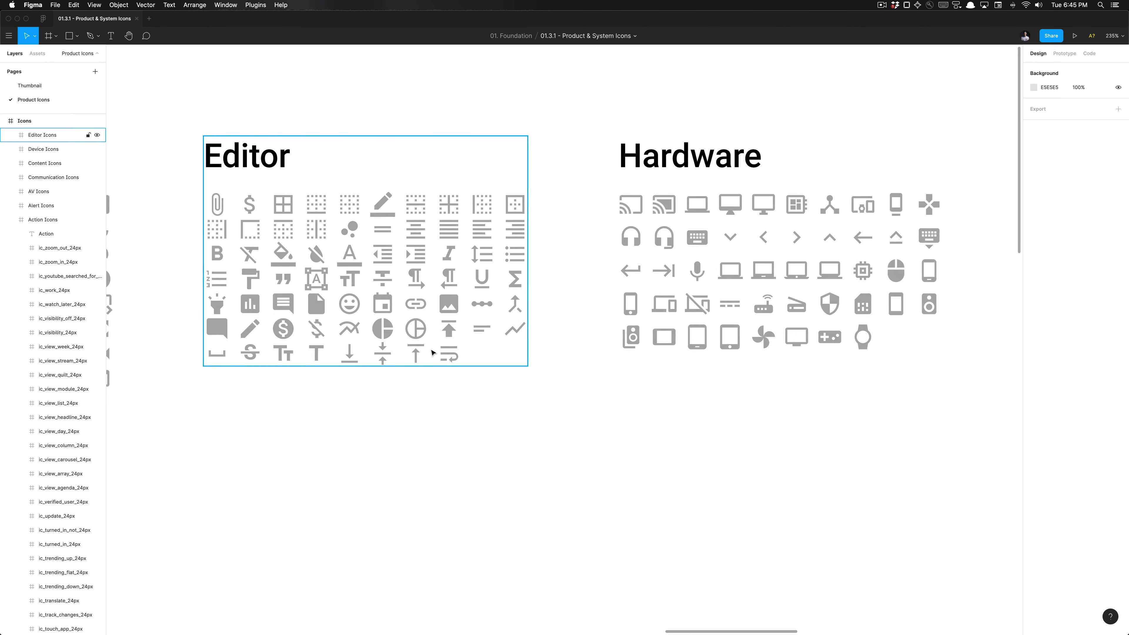
pyautogui.scroll(-5, 390, 381)
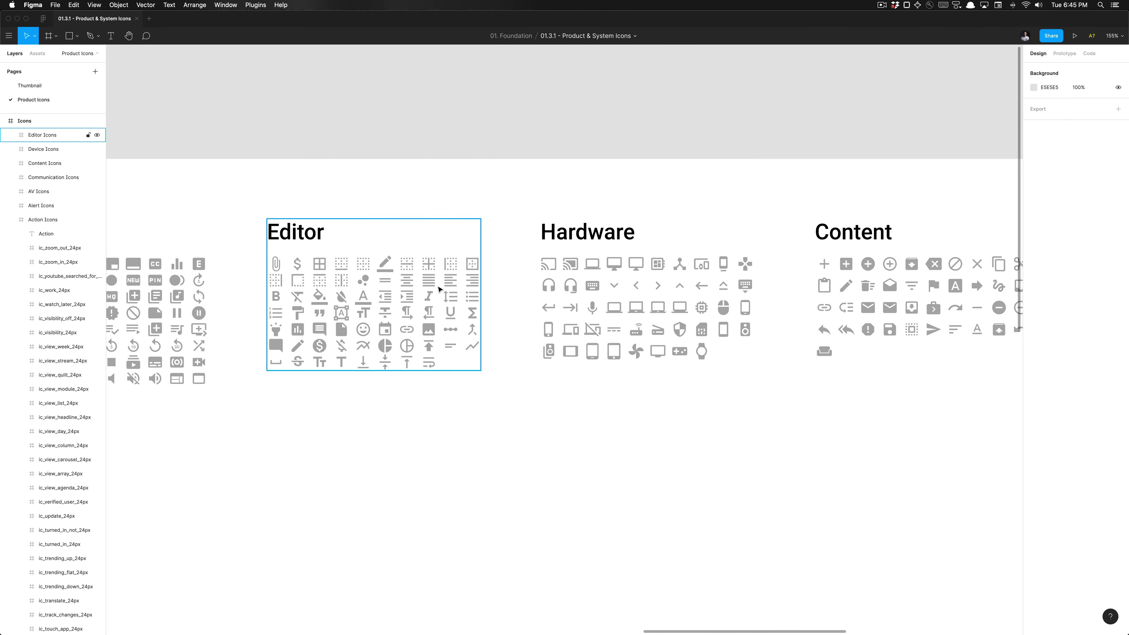
pyautogui.hscroll(2, 446, 332)
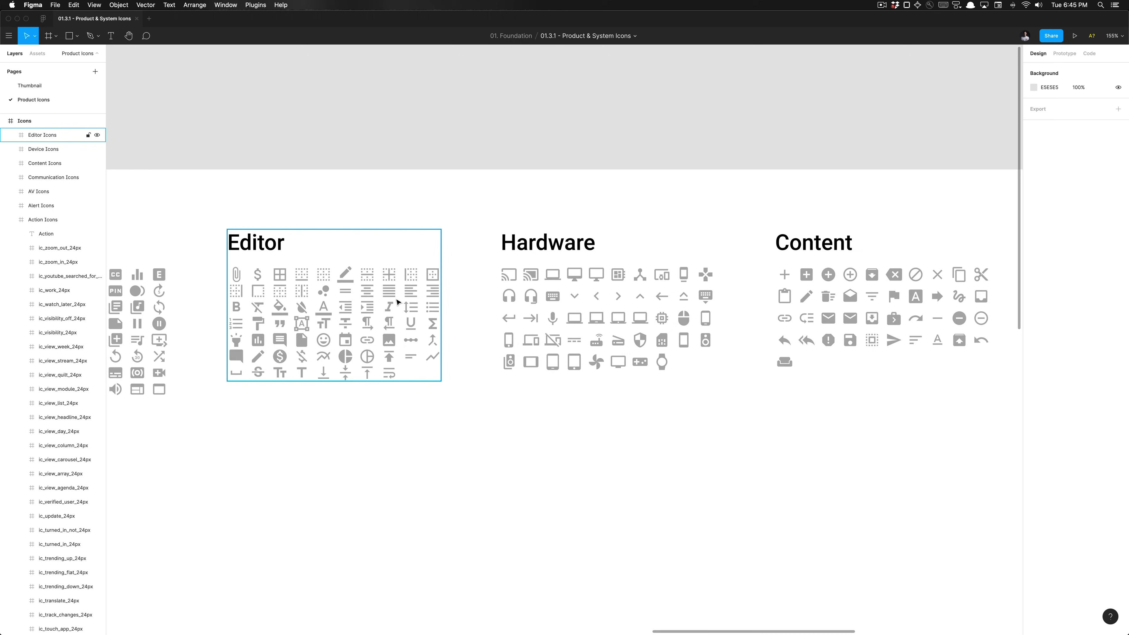
pyautogui.scroll(-5, 396, 302)
pyautogui.hscroll(2, 484, 310)
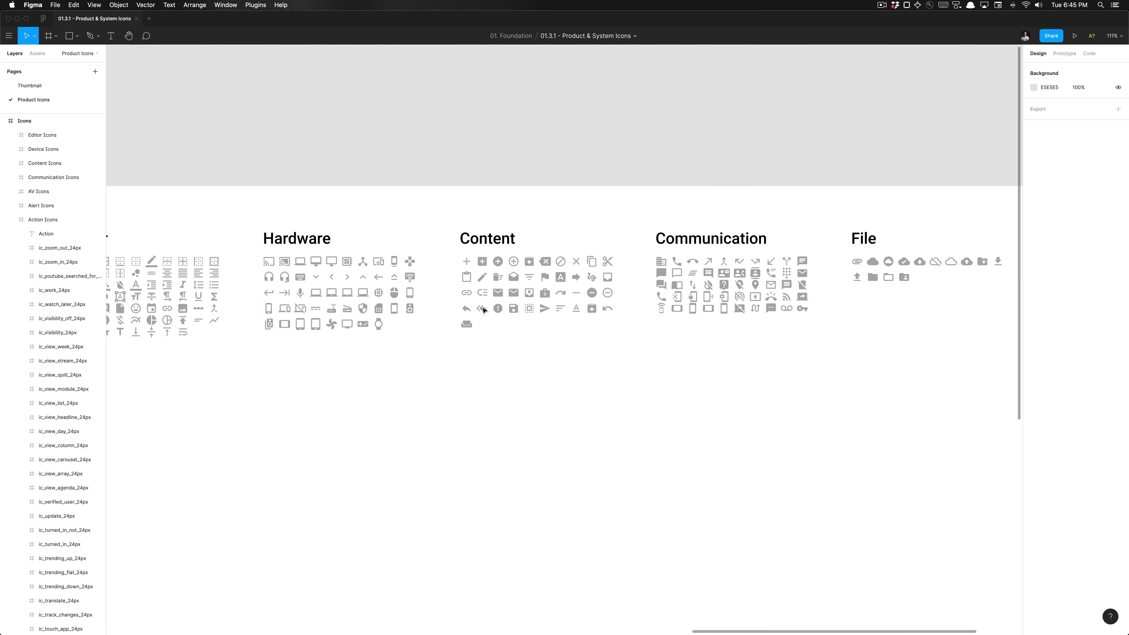
pyautogui.hscroll(4, 434, 301)
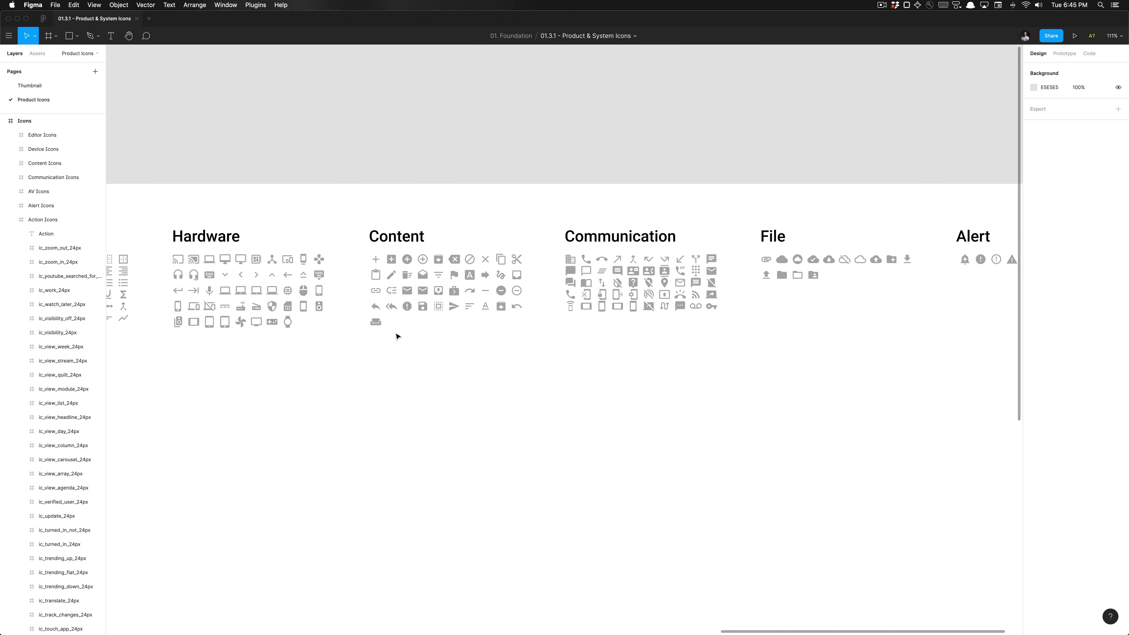
pyautogui.scroll(2, 397, 336)
pyautogui.hscroll(3, 396, 336)
pyautogui.scroll(-3, 397, 336)
pyautogui.hscroll(3, 615, 295)
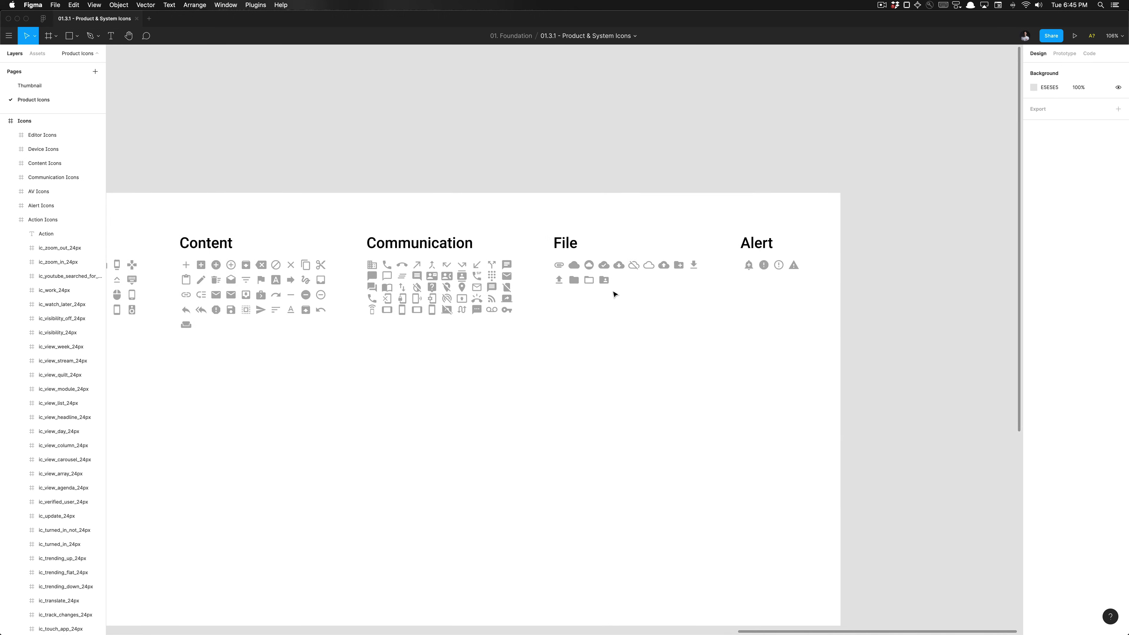
pyautogui.scroll(-4, 577, 284)
pyautogui.hscroll(-2, 349, 272)
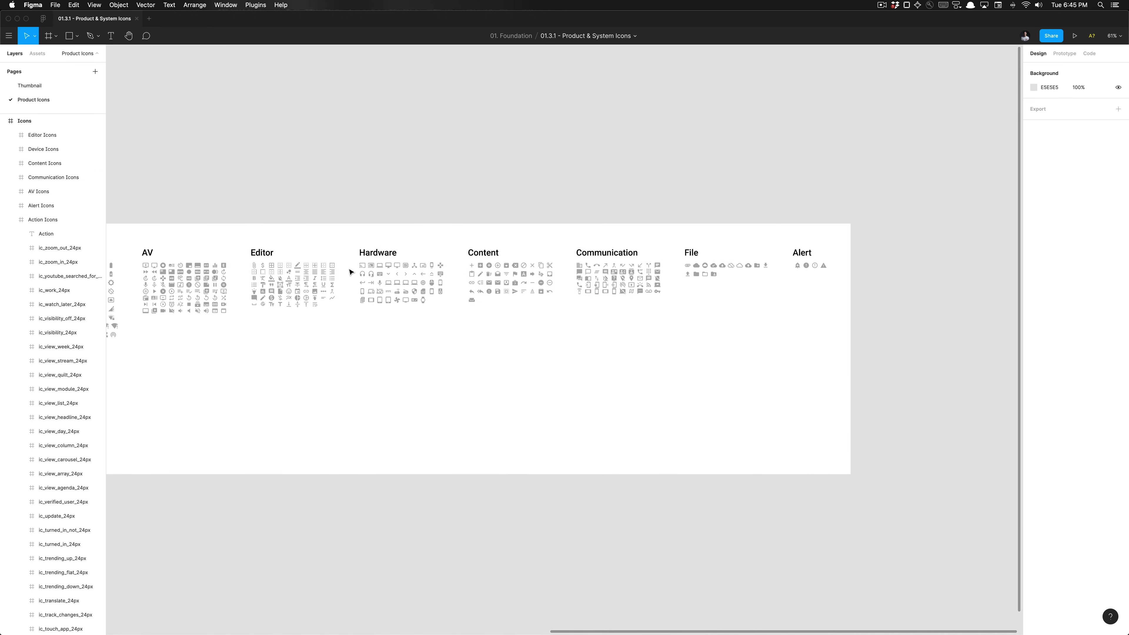
pyautogui.hscroll(-8, 349, 272)
pyautogui.hscroll(4, 418, 267)
pyautogui.hscroll(-3, 418, 265)
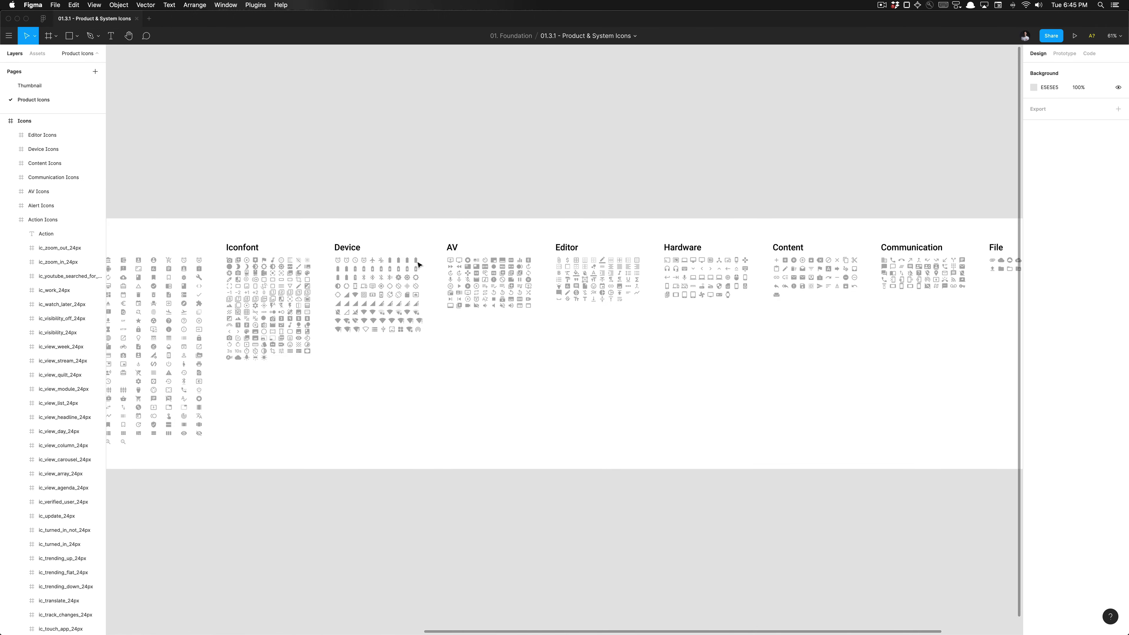
pyautogui.hscroll(-4, 418, 265)
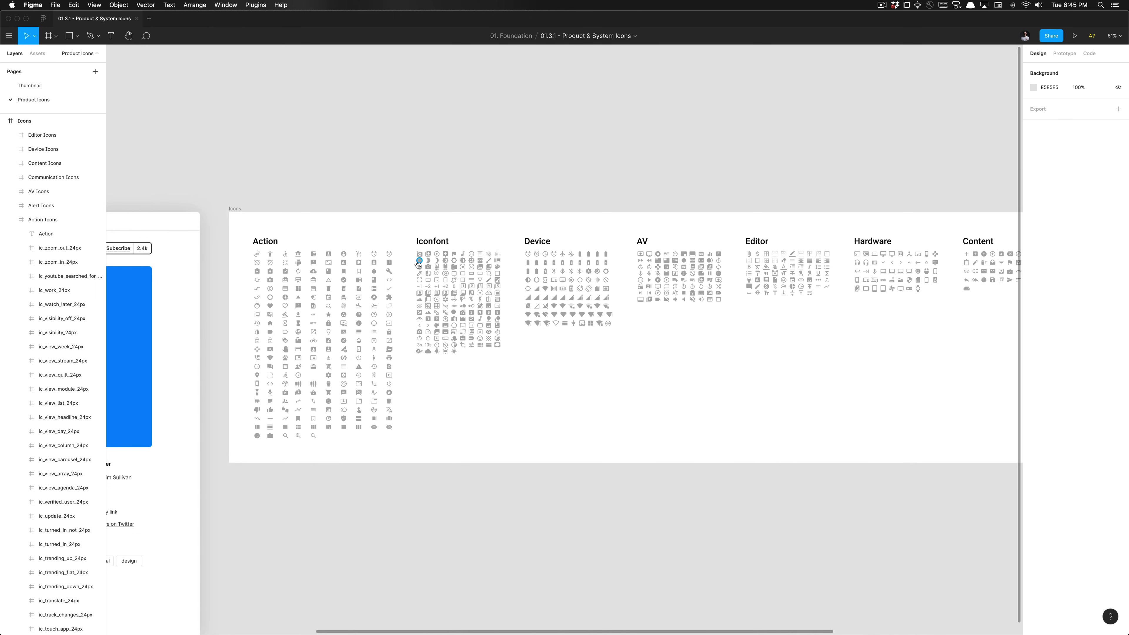
pyautogui.press('super+Tab')
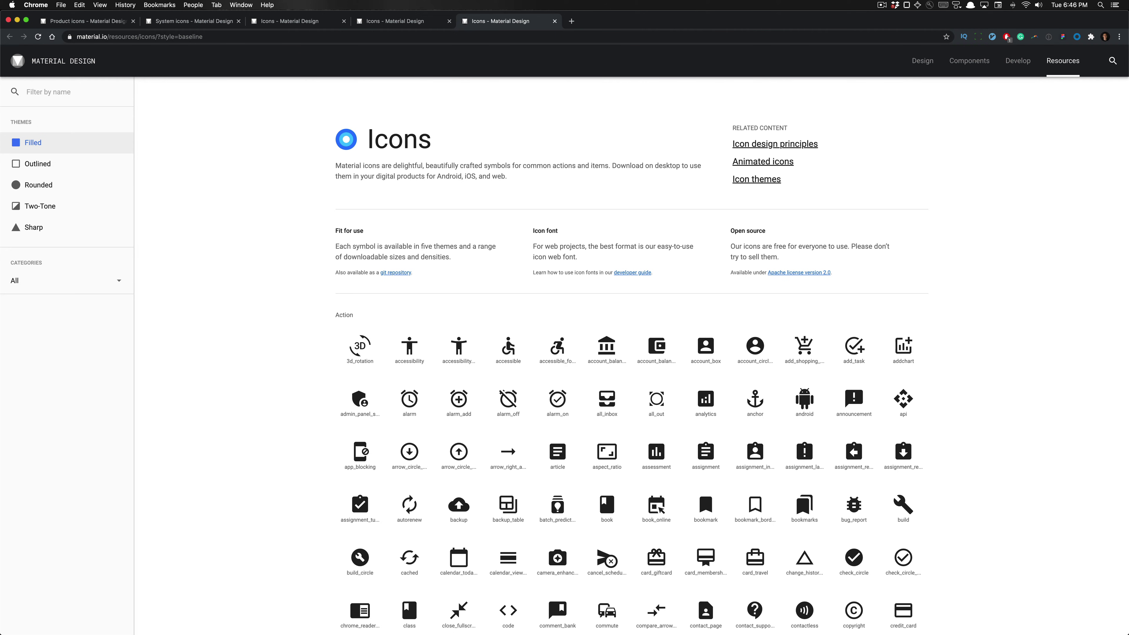
# Step: Compare the Action icons in the Outlined and Filled themes
pyautogui.moveTo(13, 120); pyautogui.dragTo(41, 125)
pyautogui.click(42, 125)
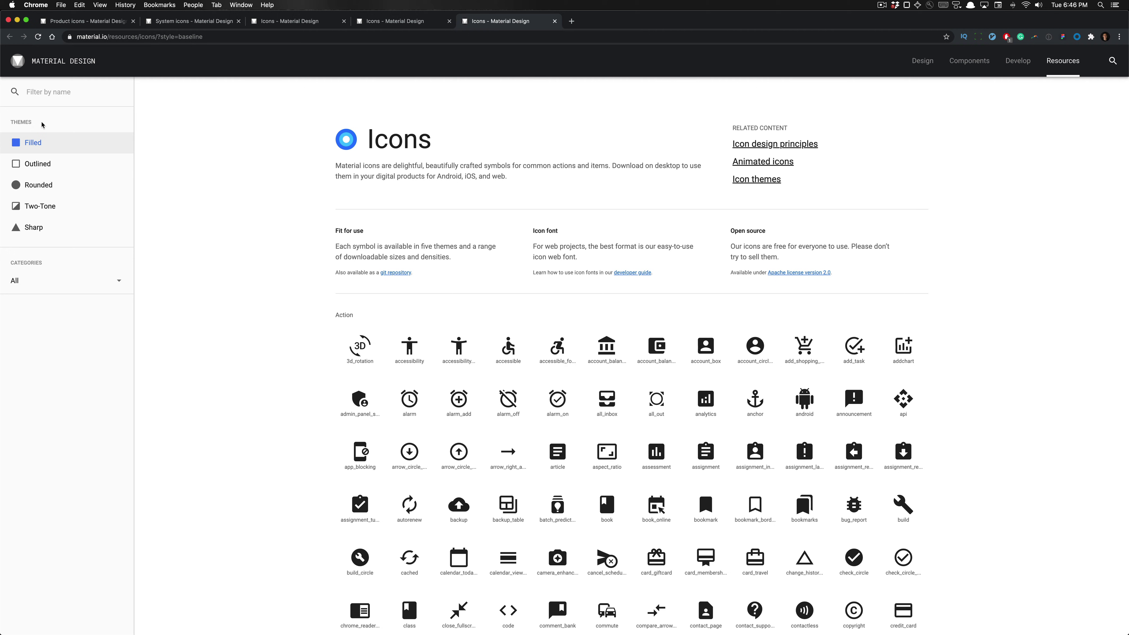
pyautogui.click(44, 162)
pyautogui.click(40, 143)
pyautogui.scroll(-3, 396, 311)
pyautogui.scroll(1, 356, 293)
pyautogui.scroll(-2, 322, 306)
pyautogui.scroll(2, 322, 306)
# Step: Keep toggling Outlined and Filled, then settle on the Rounded theme
pyautogui.click(72, 164)
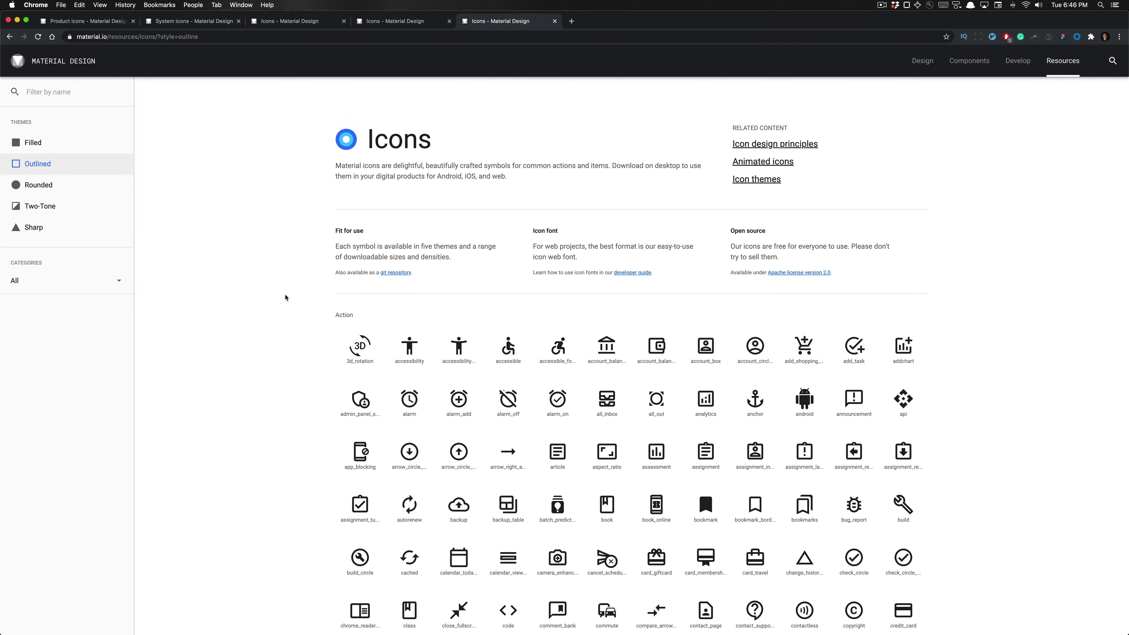
pyautogui.click(40, 143)
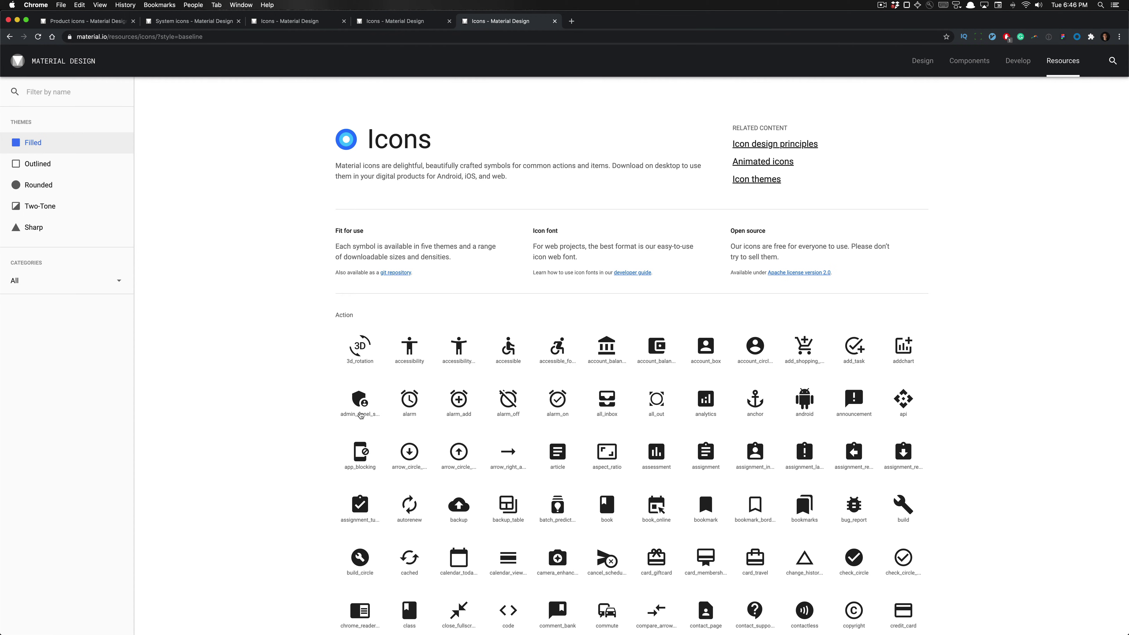
pyautogui.click(71, 164)
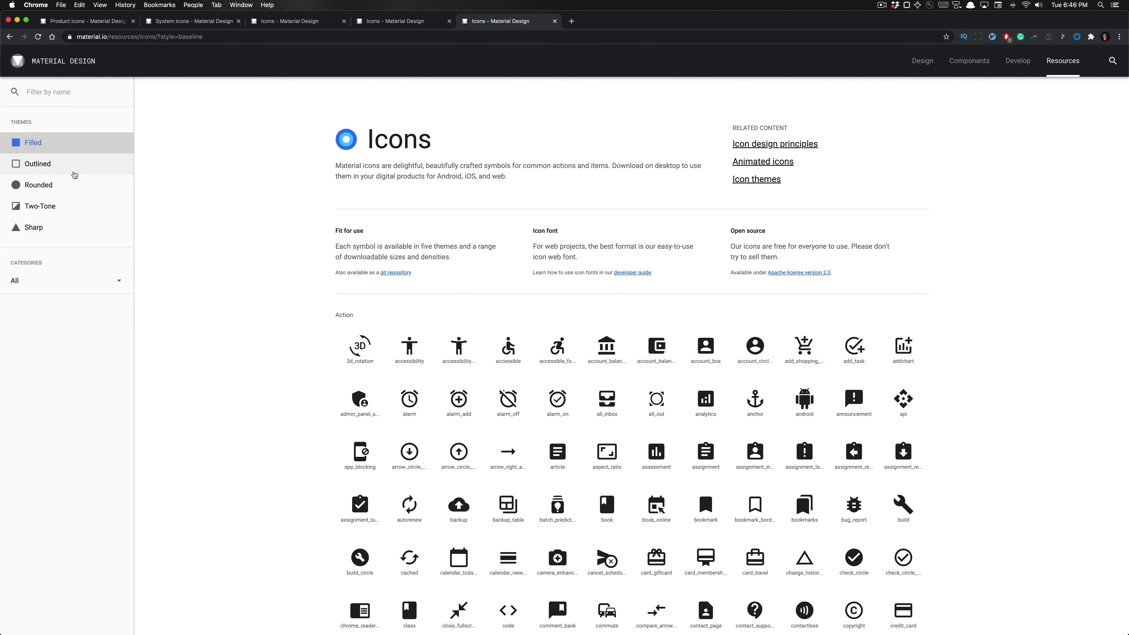
pyautogui.click(68, 143)
pyautogui.click(68, 167)
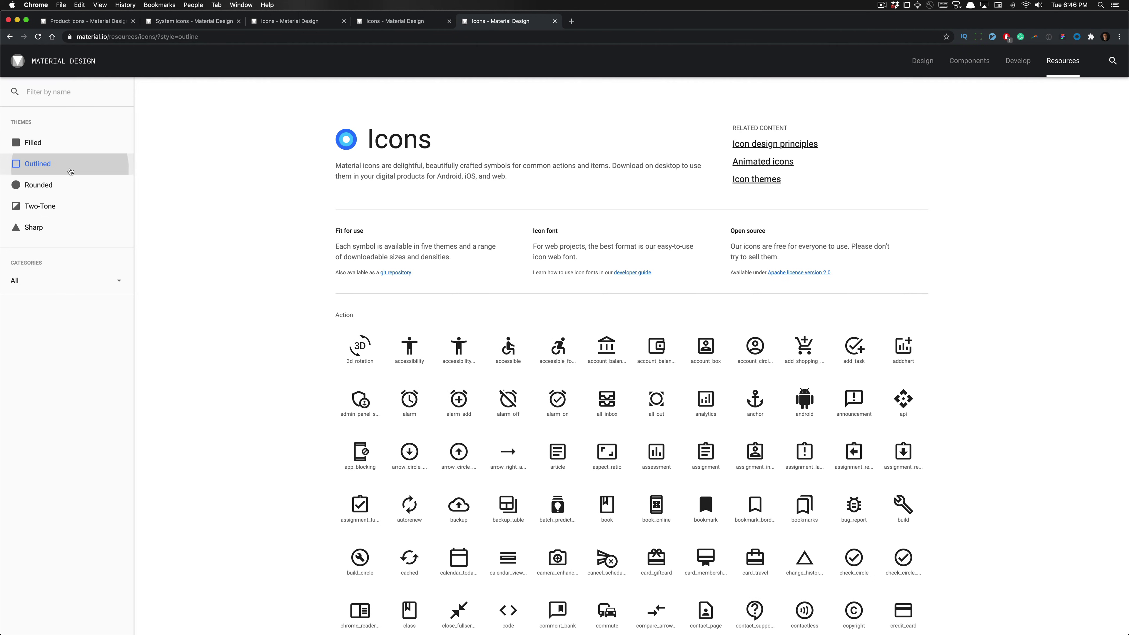
pyautogui.click(64, 146)
pyautogui.click(67, 164)
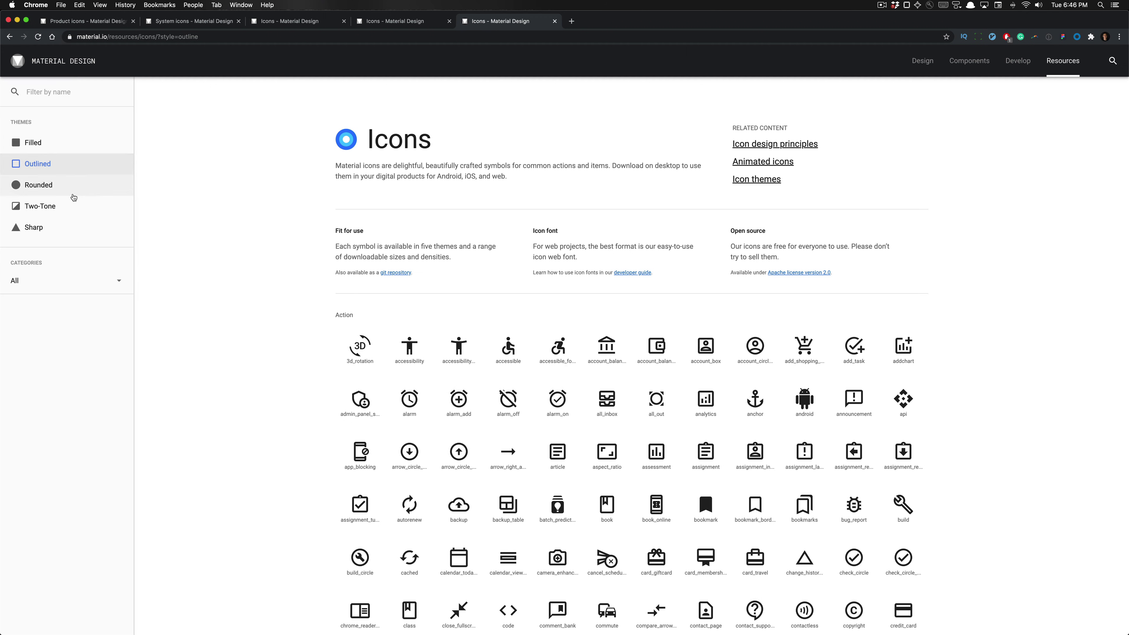
pyautogui.click(73, 192)
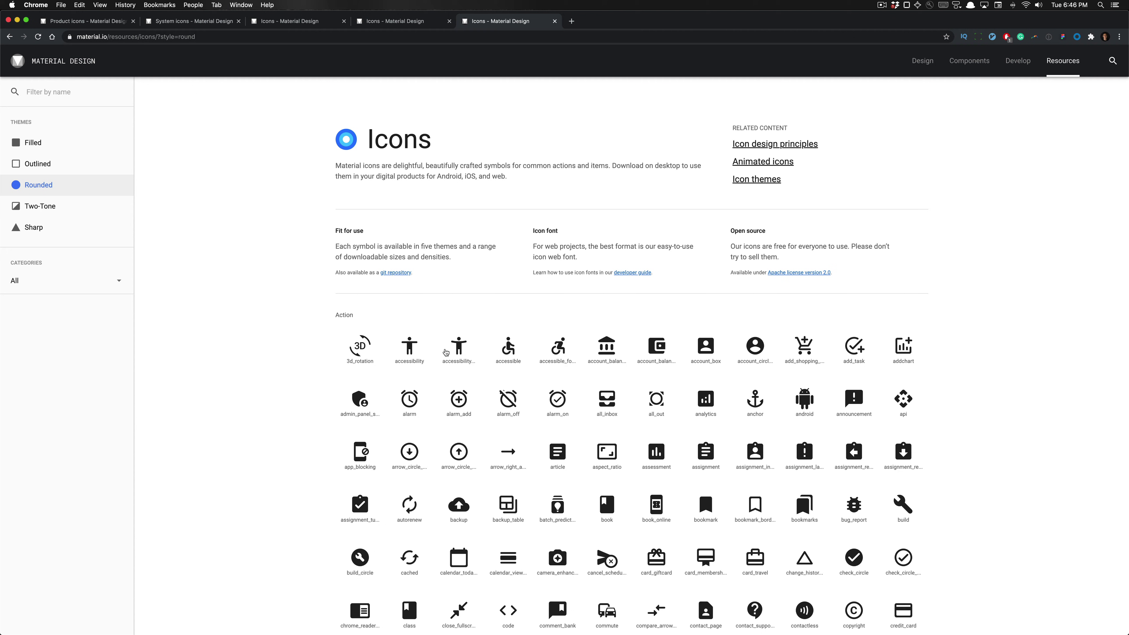
pyautogui.click(60, 162)
pyautogui.click(63, 186)
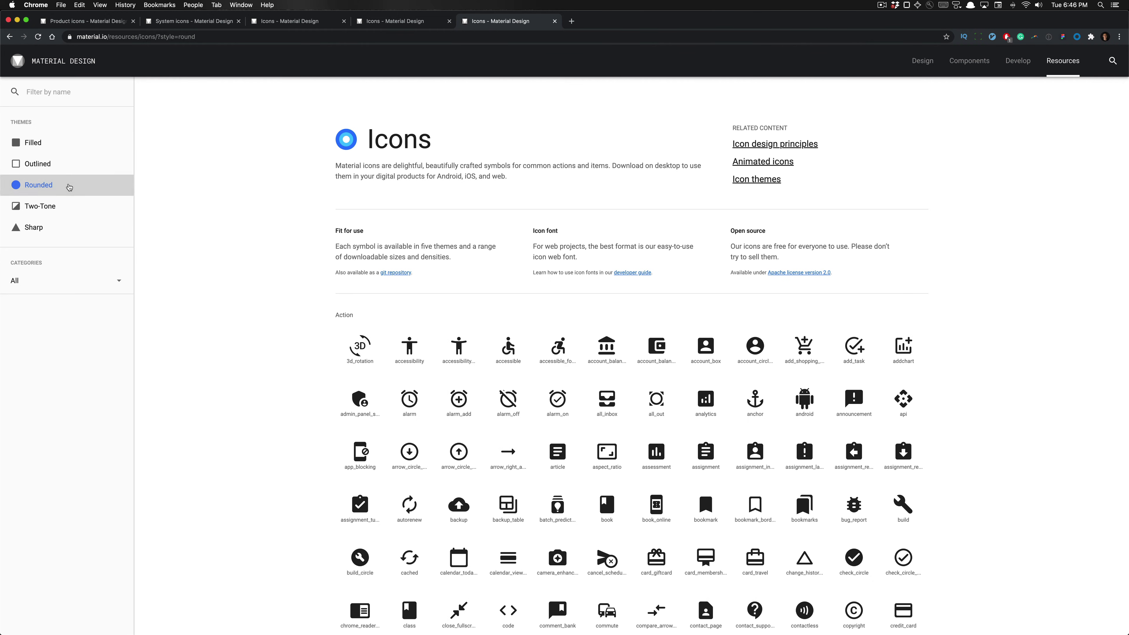
# Step: Preview the Two-Tone theme, then switch the Action icons to Sharp
pyautogui.click(68, 207)
pyautogui.scroll(-3, 325, 279)
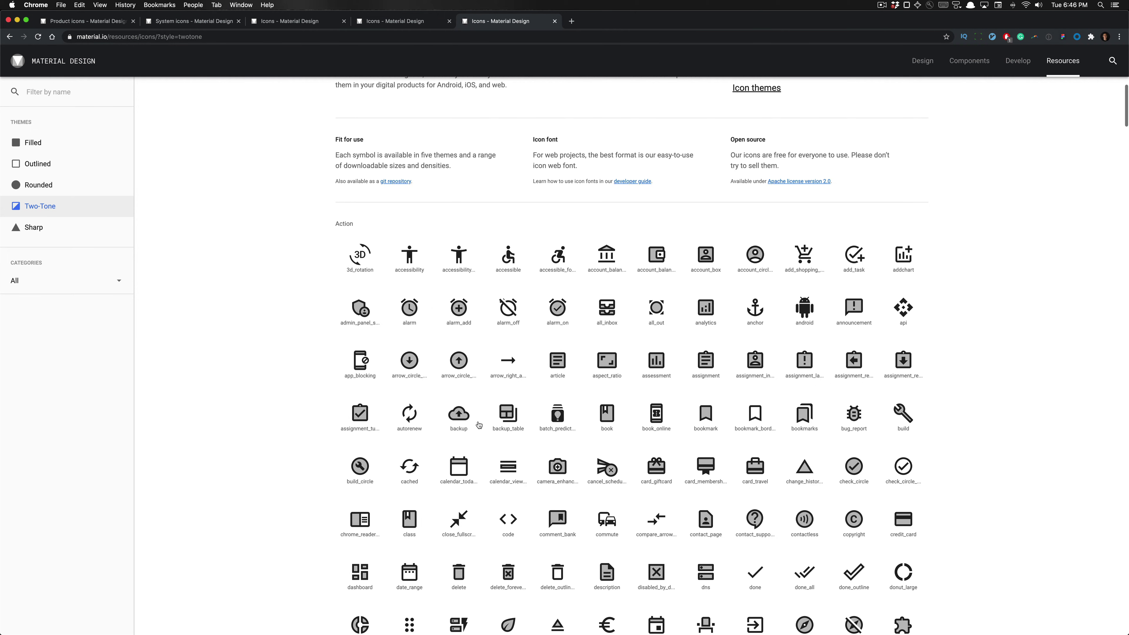
pyautogui.click(49, 230)
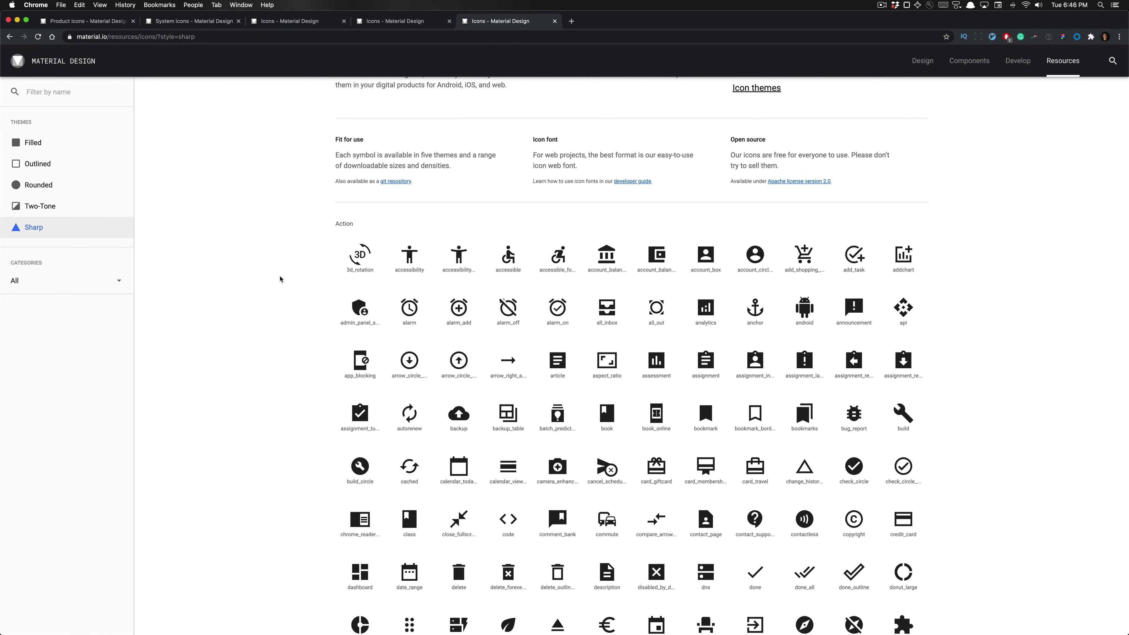
pyautogui.scroll(2, 285, 277)
pyautogui.scroll(-1, 297, 277)
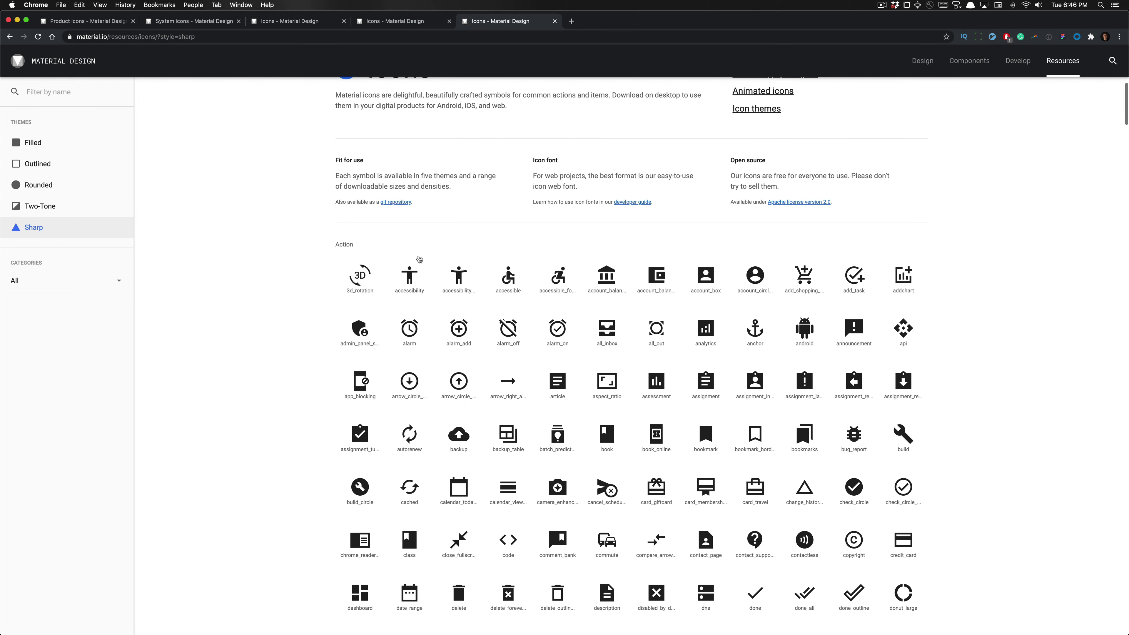
pyautogui.scroll(5, 419, 259)
pyautogui.scroll(3, 419, 258)
pyautogui.scroll(-1, 400, 289)
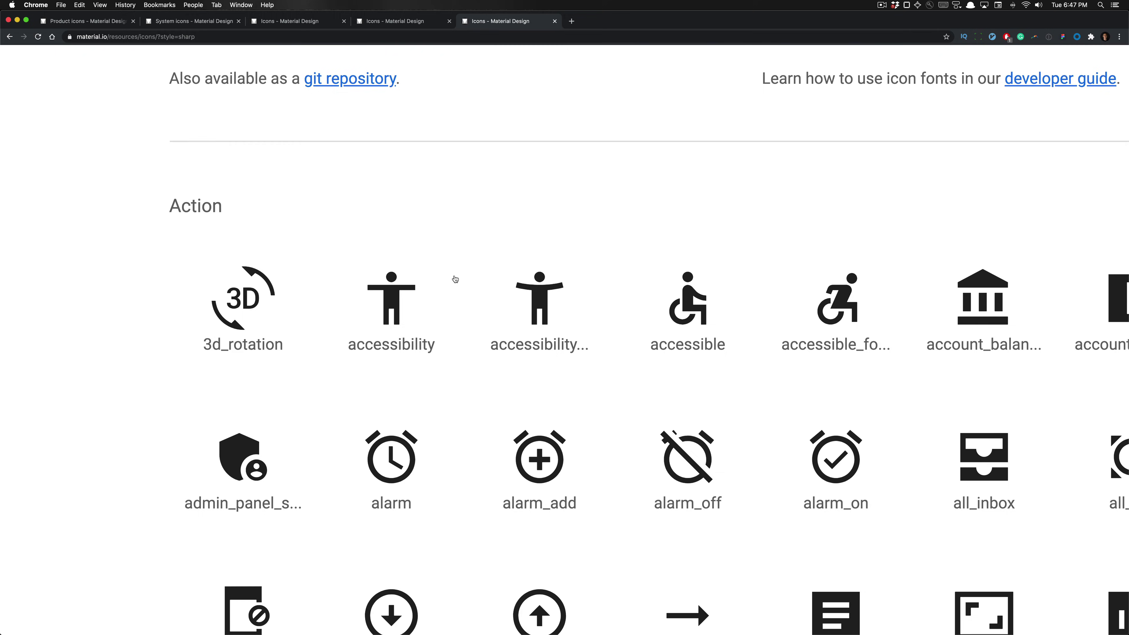
pyautogui.scroll(-5, 453, 283)
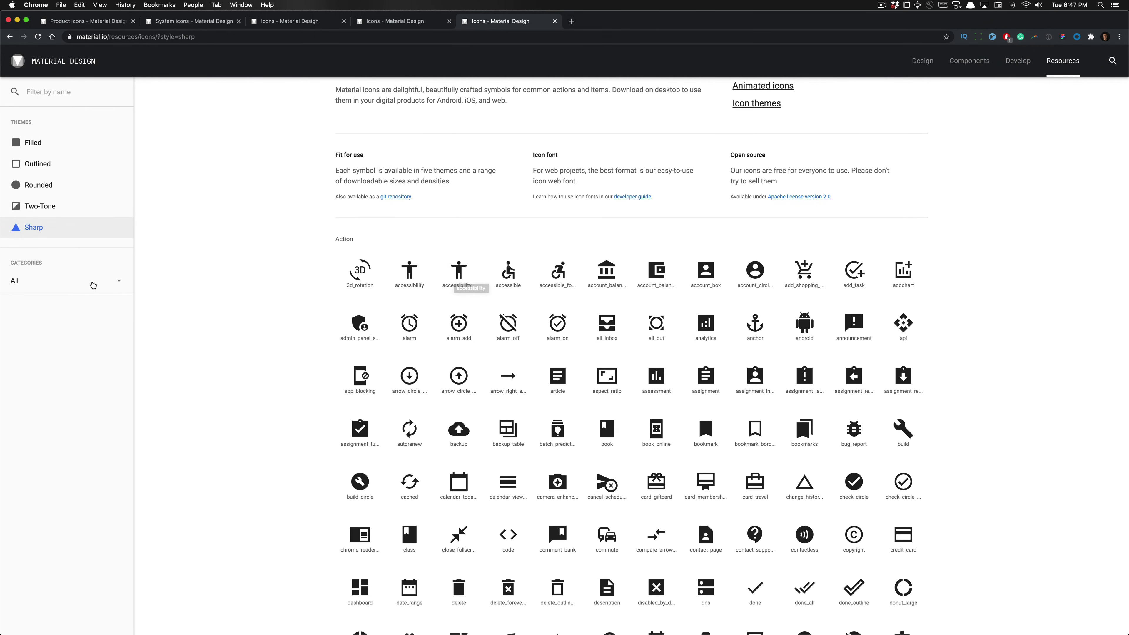
pyautogui.click(92, 285)
pyautogui.click(103, 283)
pyautogui.click(104, 283)
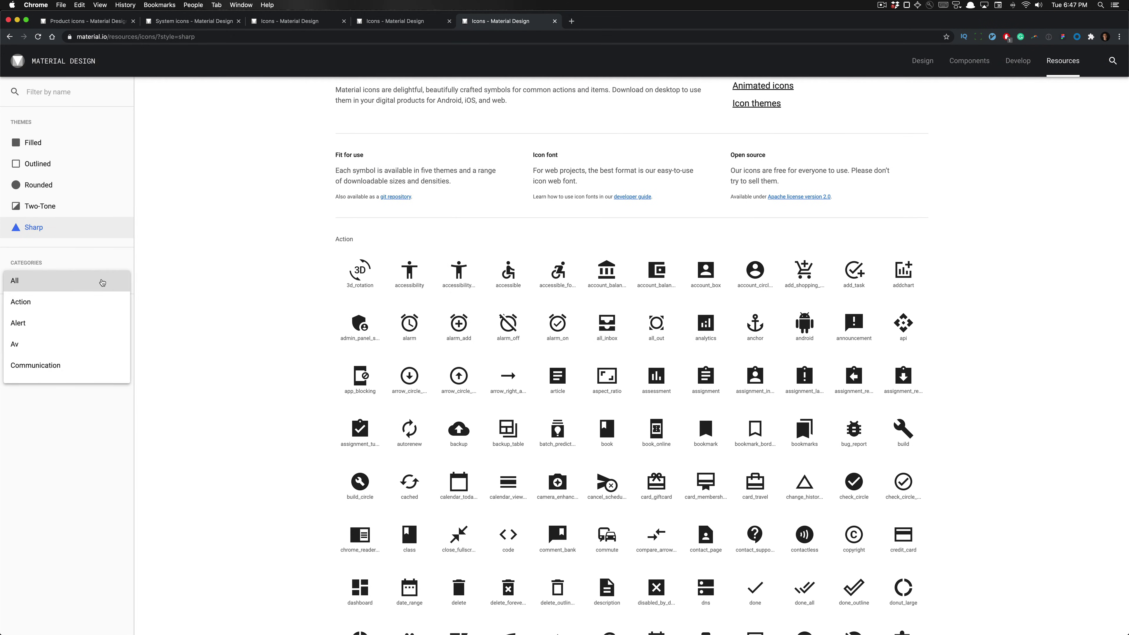
pyautogui.click(102, 301)
pyautogui.click(106, 287)
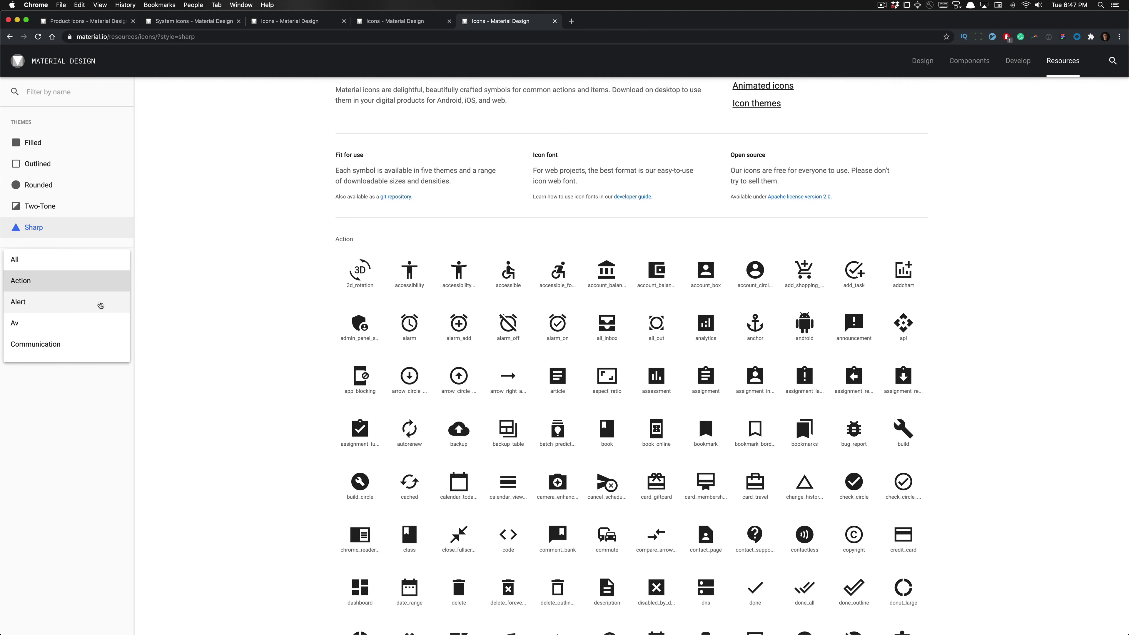
pyautogui.click(98, 285)
pyautogui.click(111, 284)
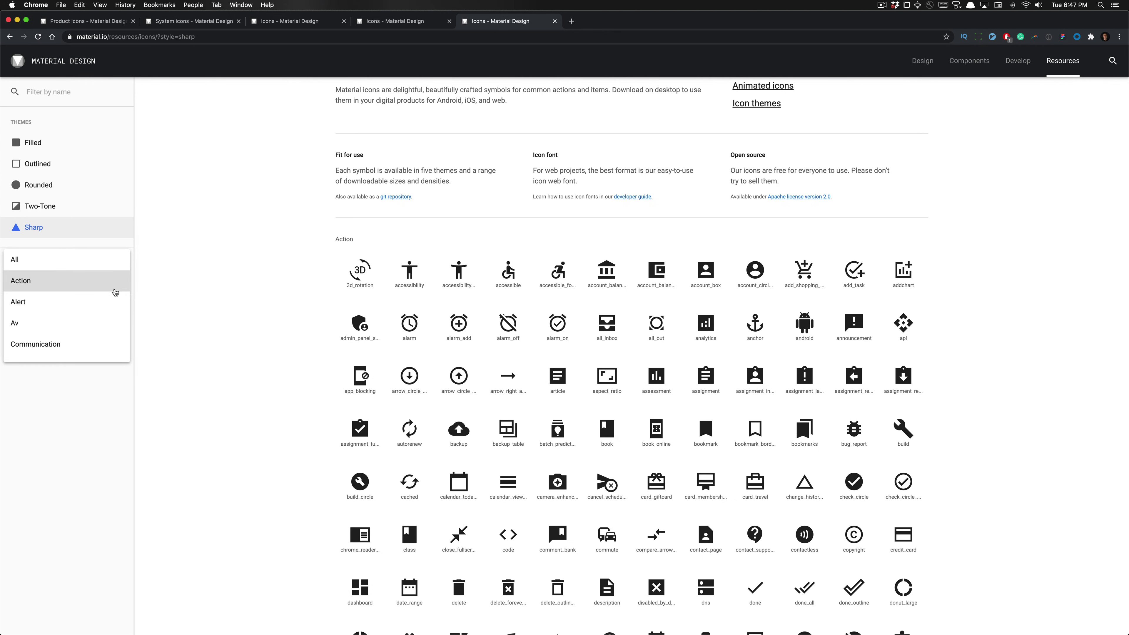
pyautogui.click(100, 301)
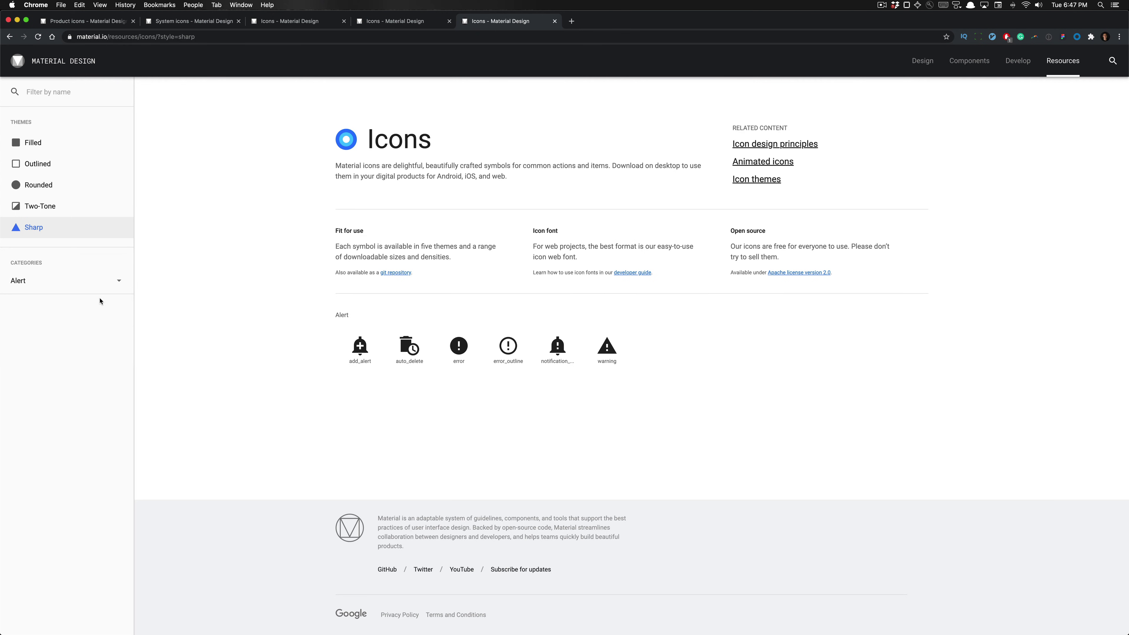
pyautogui.click(66, 282)
pyautogui.click(78, 303)
pyautogui.scroll(-5, 282, 318)
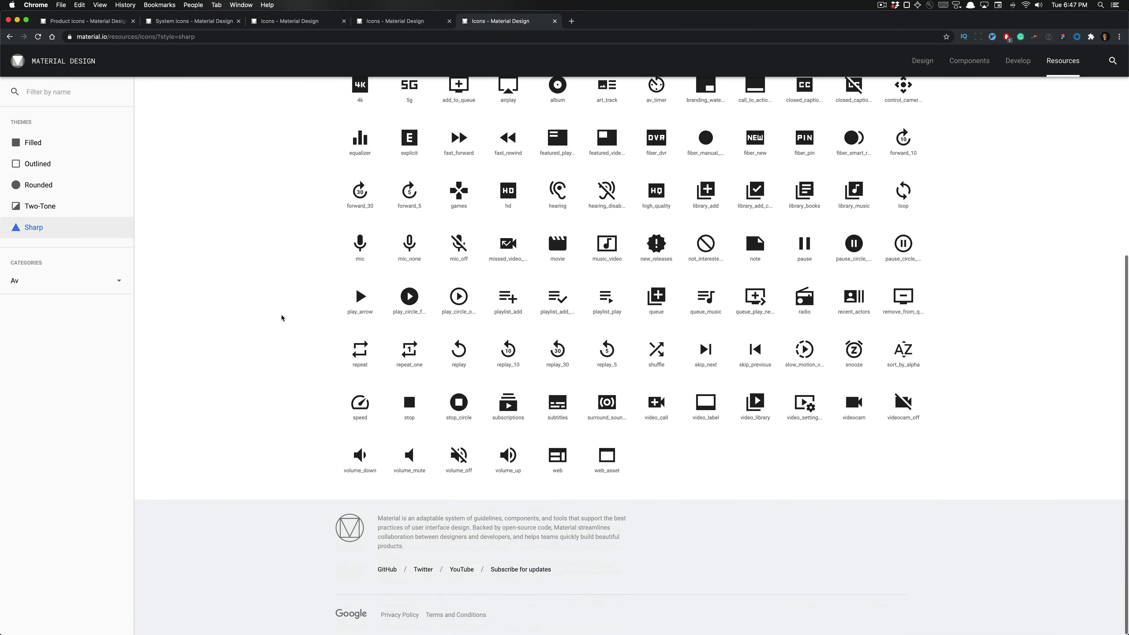
pyautogui.scroll(6, 281, 318)
pyautogui.click(58, 284)
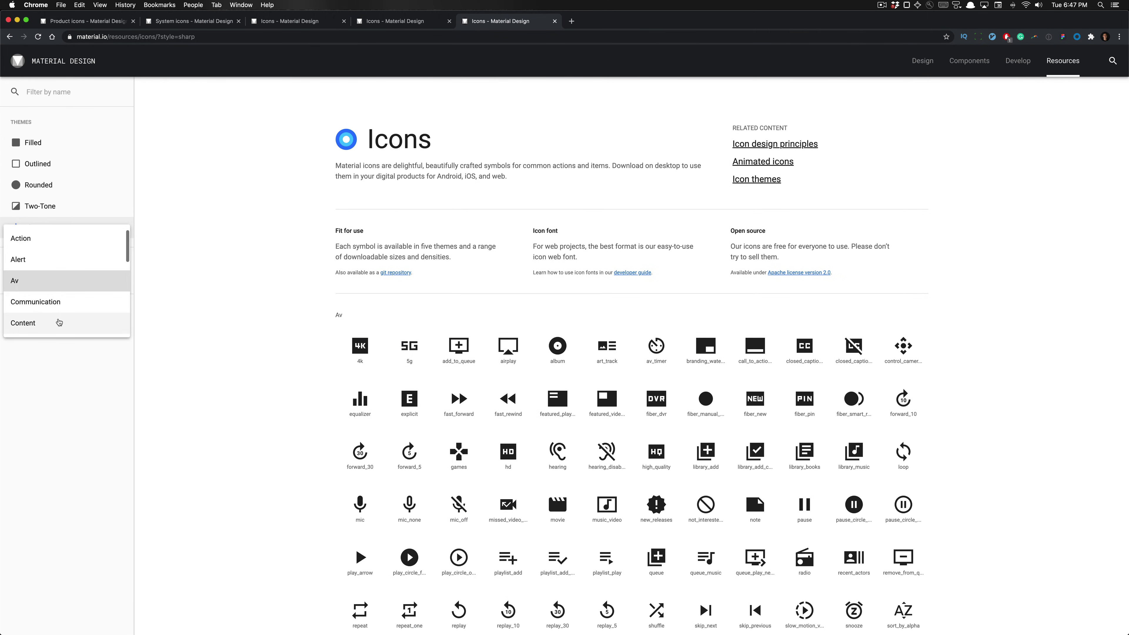
pyautogui.click(56, 301)
pyautogui.scroll(-3, 262, 321)
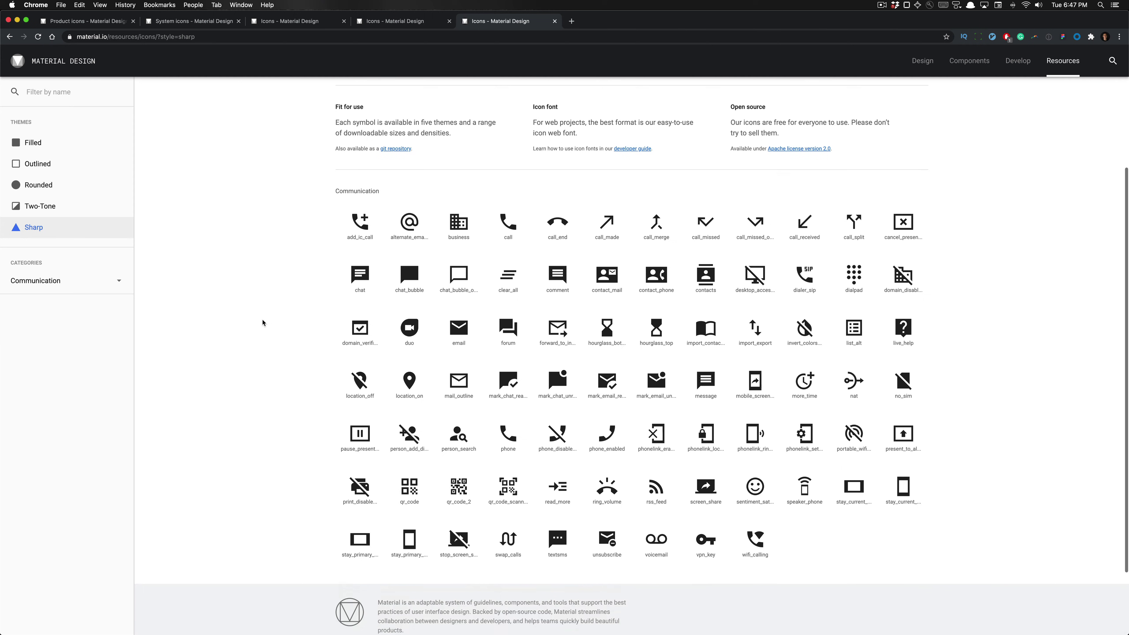
pyautogui.scroll(3, 263, 322)
pyautogui.click(88, 280)
pyautogui.scroll(-6, 89, 321)
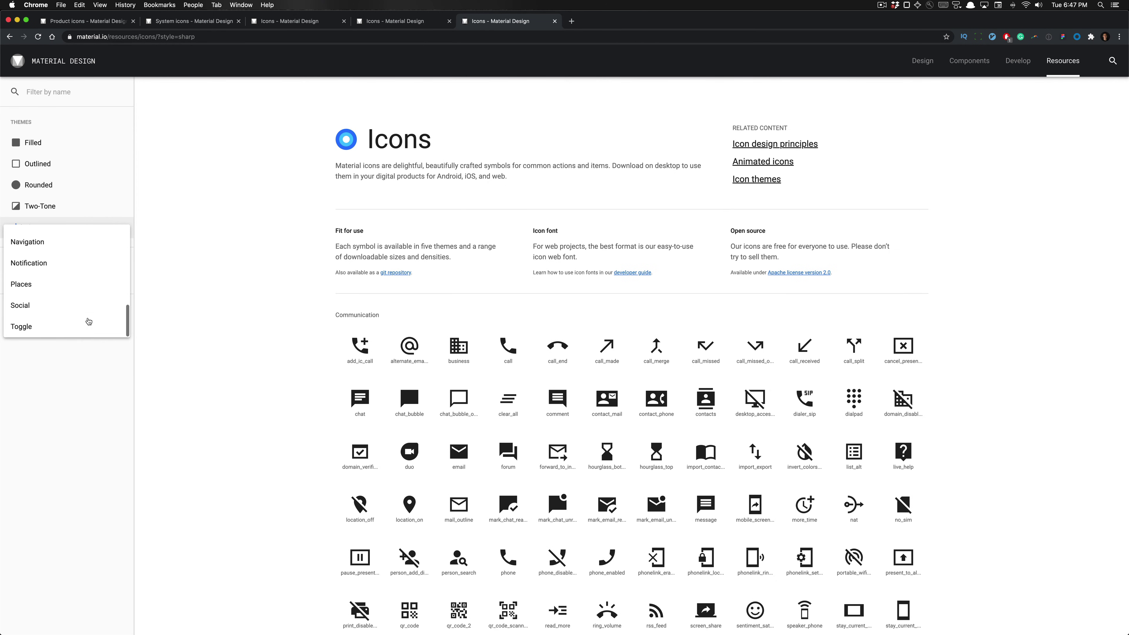
pyautogui.scroll(6, 71, 292)
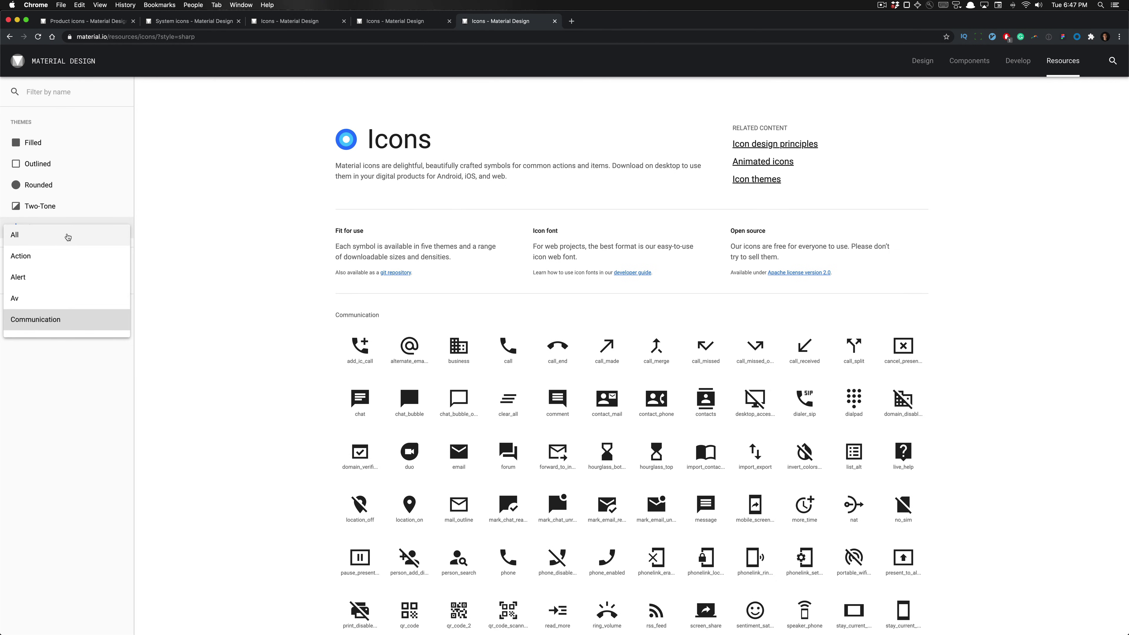
pyautogui.click(68, 237)
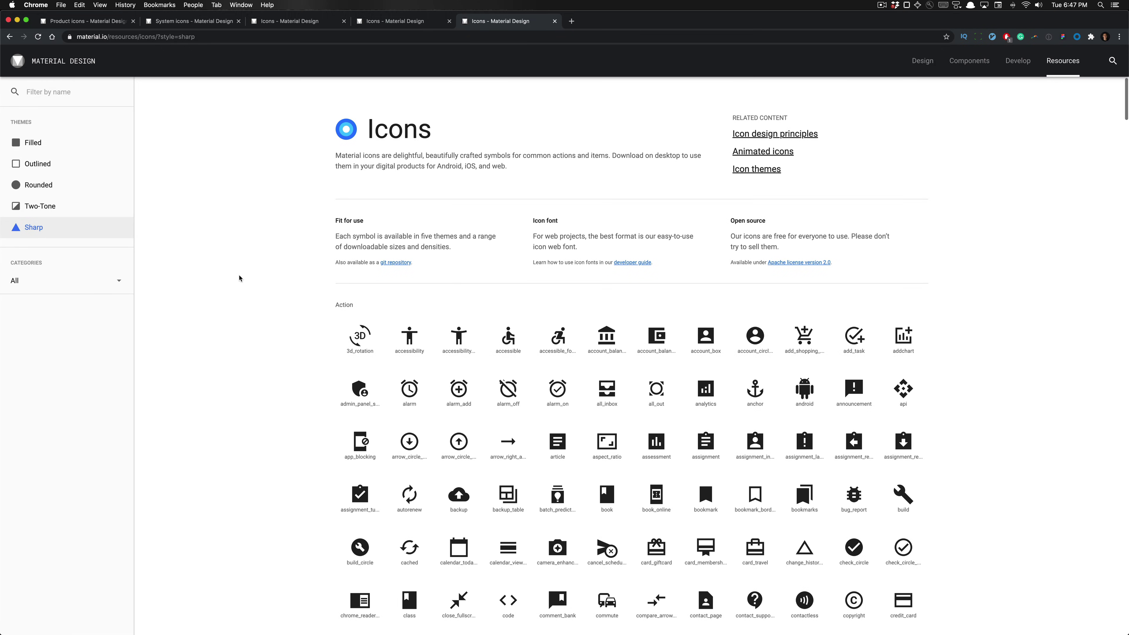
pyautogui.scroll(-20, 239, 278)
pyautogui.scroll(-15, 239, 278)
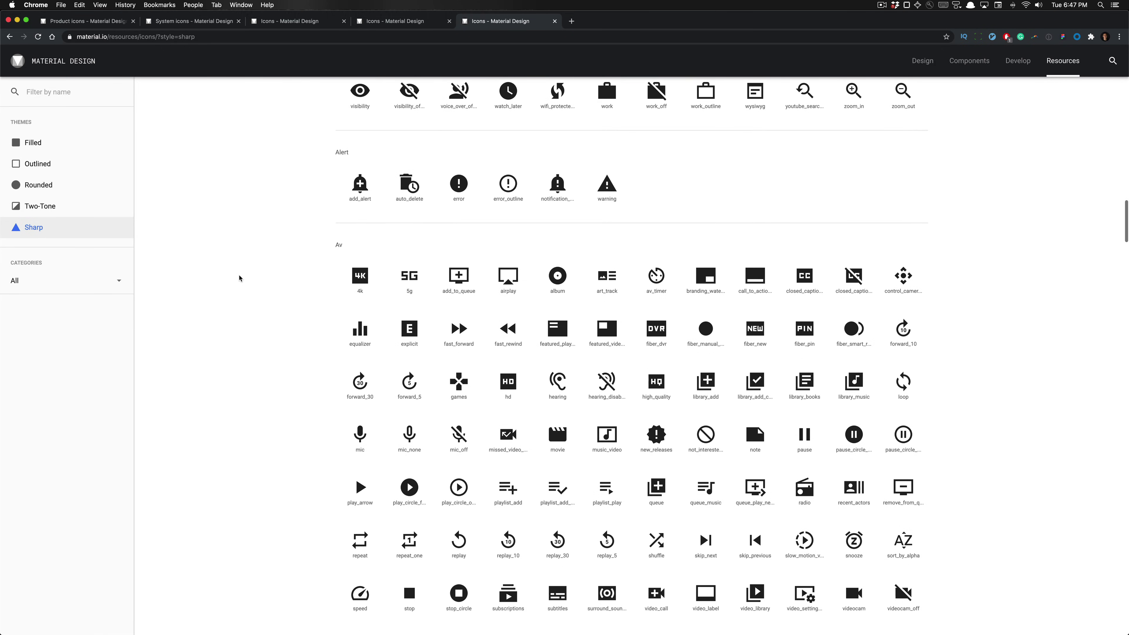
pyautogui.scroll(-15, 239, 278)
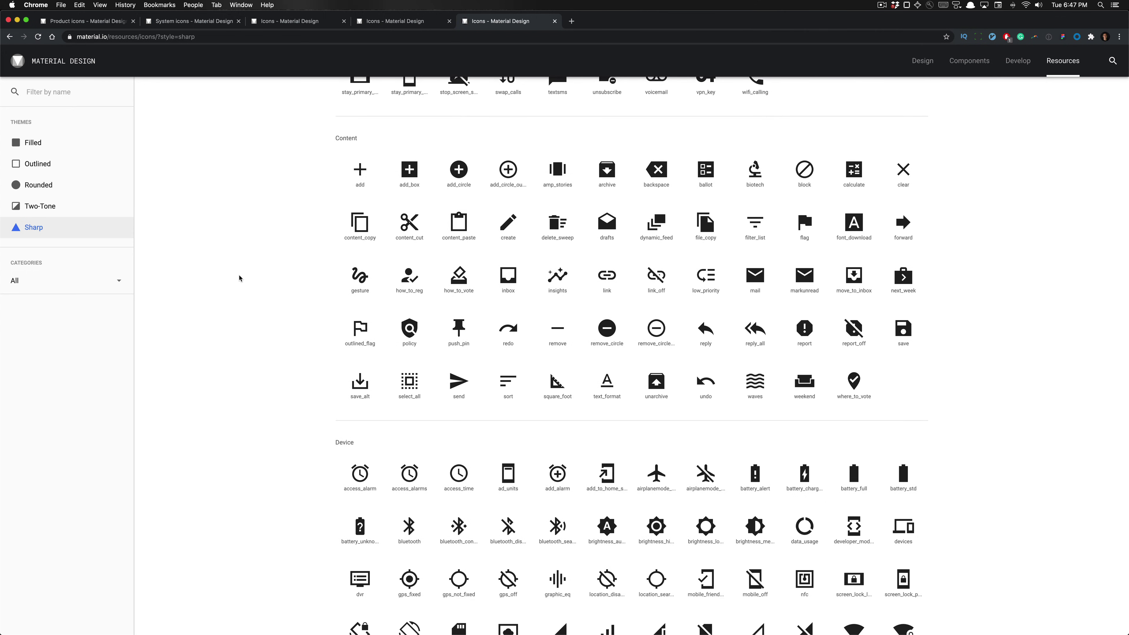
pyautogui.scroll(-5, 239, 278)
pyautogui.scroll(-12, 239, 278)
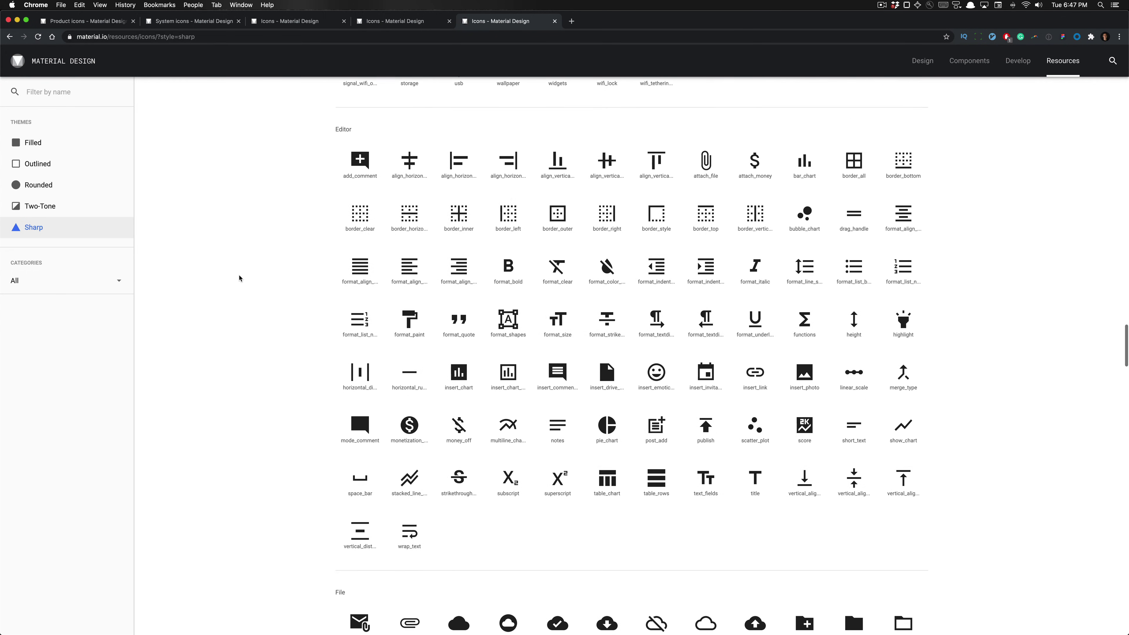
pyautogui.scroll(-5, 239, 278)
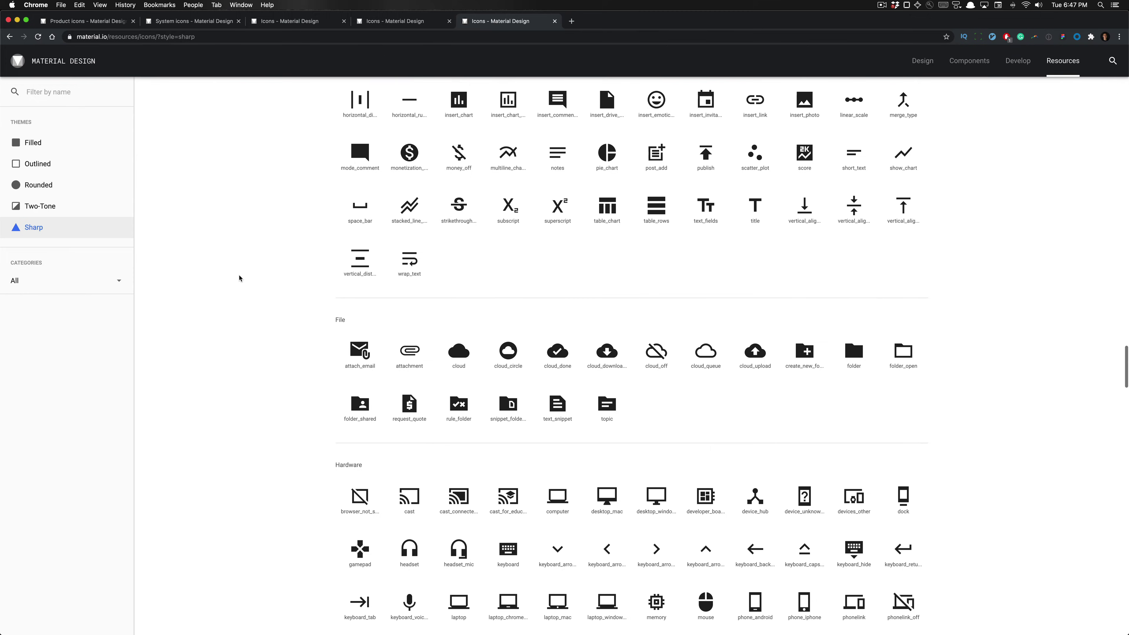
pyautogui.scroll(-4, 239, 279)
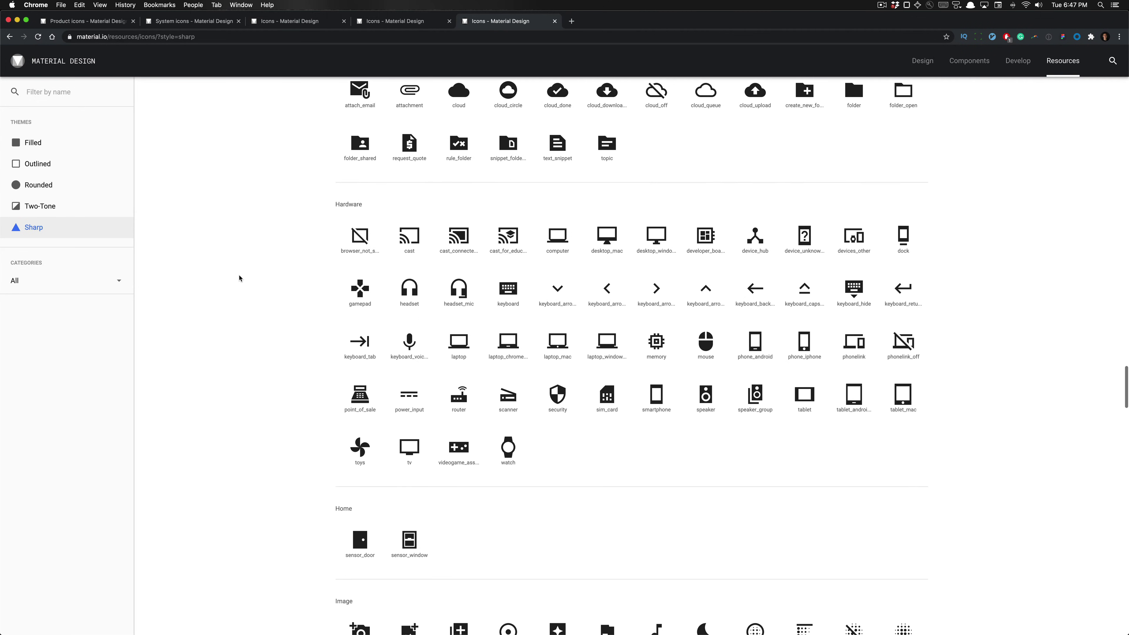
pyautogui.scroll(-7, 239, 278)
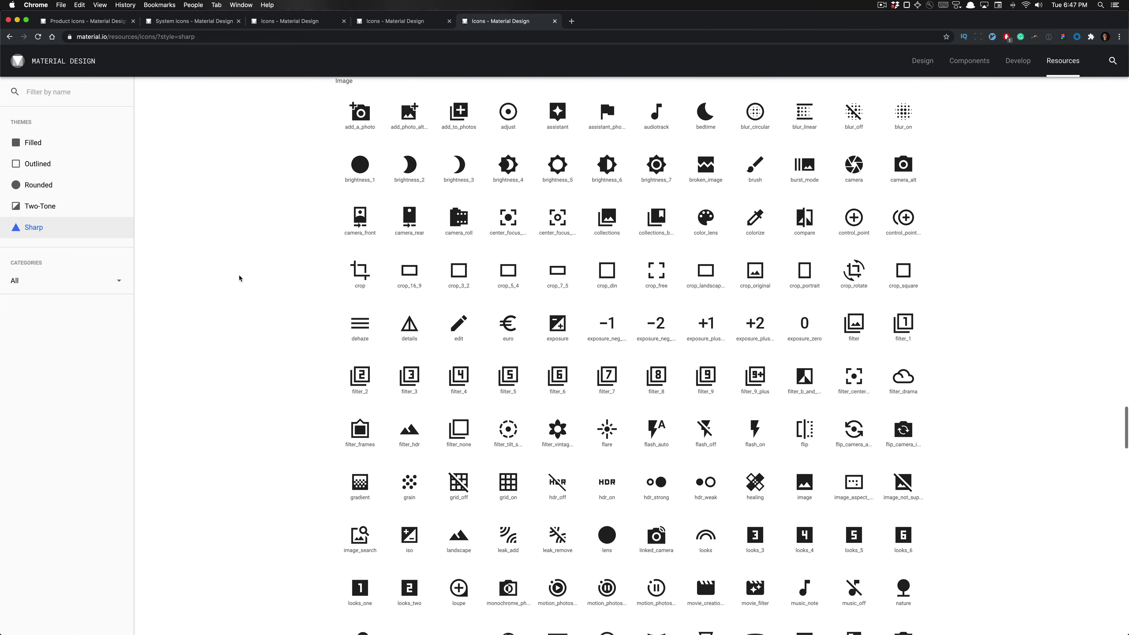
pyautogui.scroll(-20, 239, 279)
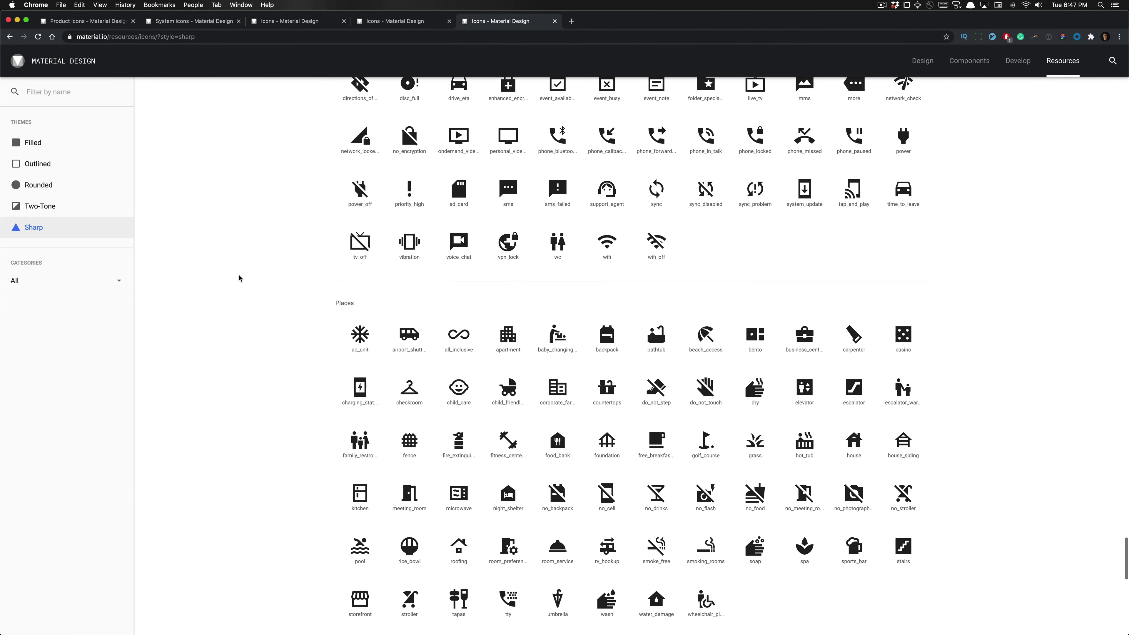
pyautogui.scroll(-5, 239, 278)
pyautogui.scroll(20, 239, 278)
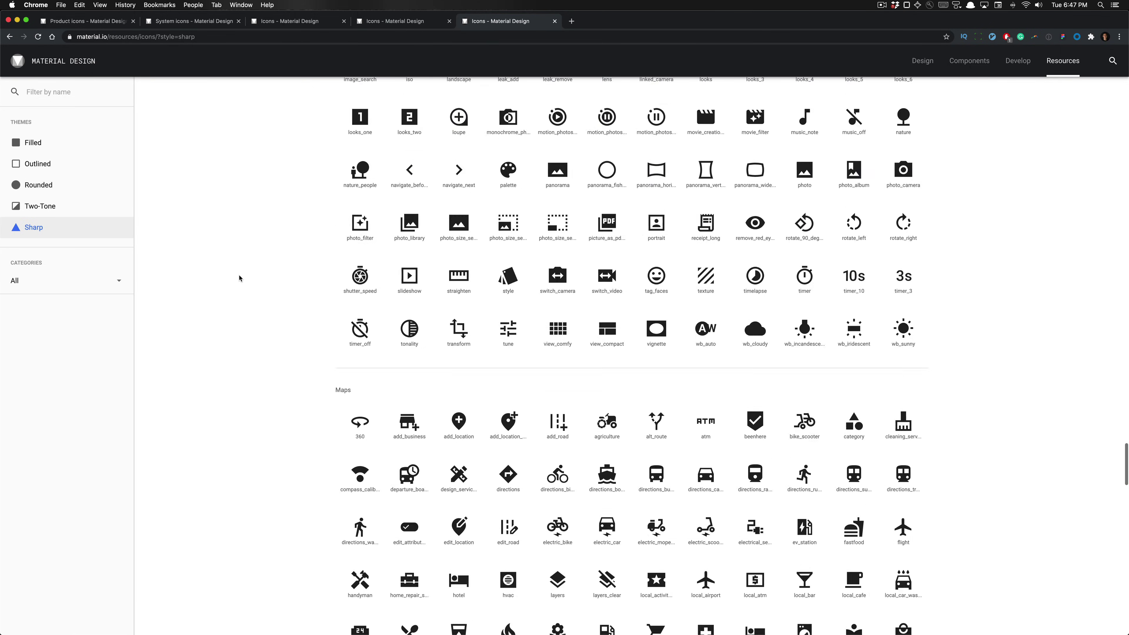
pyautogui.scroll(15, 239, 278)
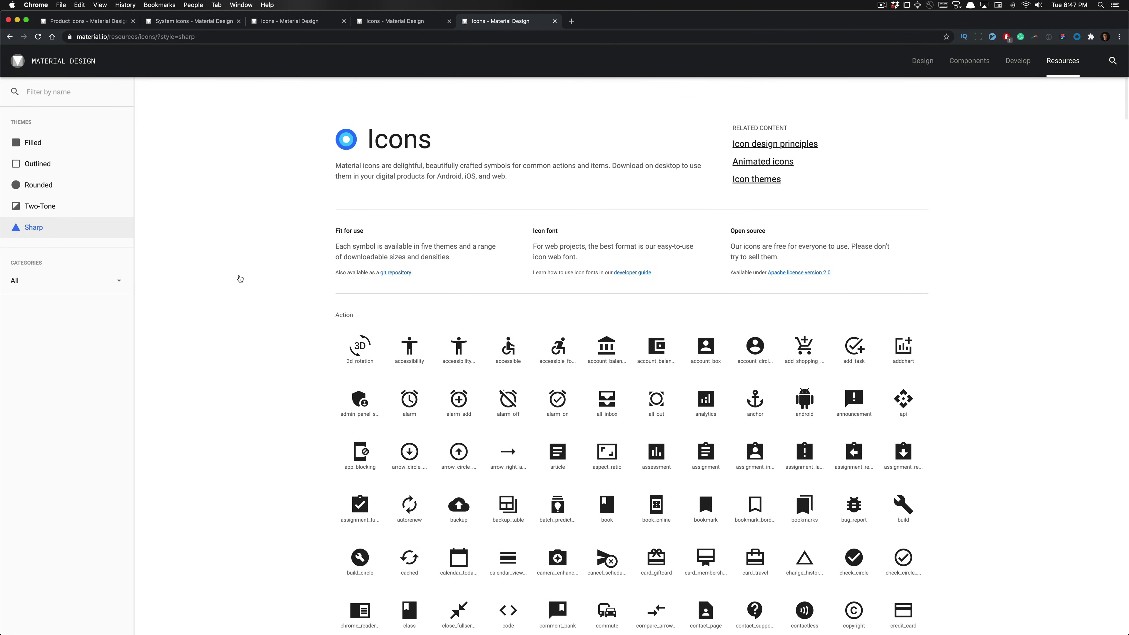
pyautogui.press('super+Tab')
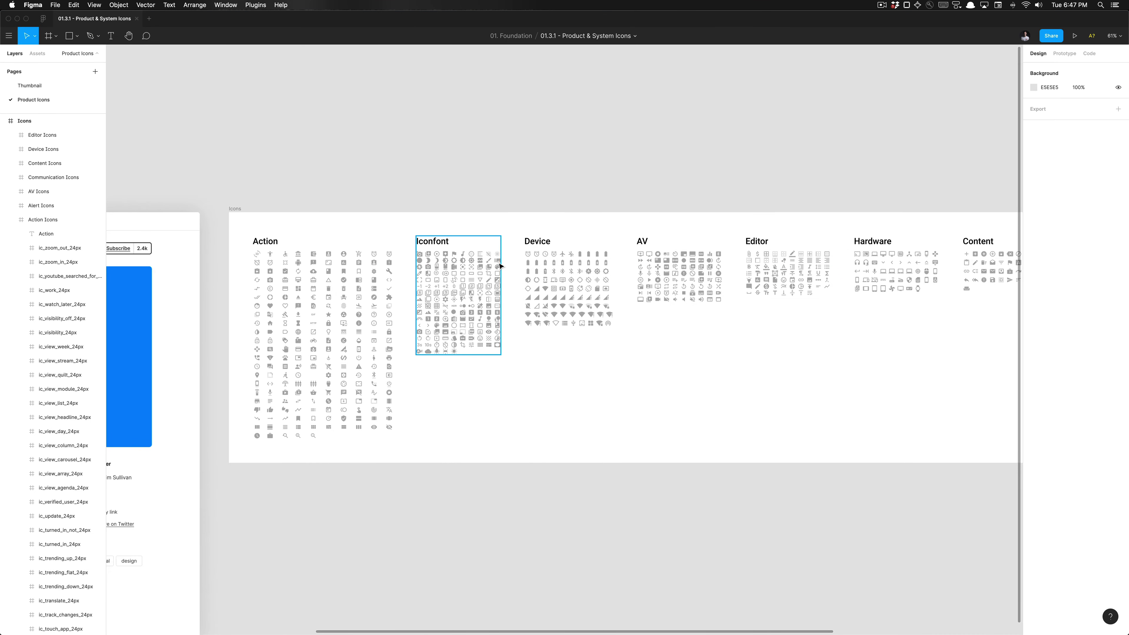
pyautogui.scroll(-5, 498, 263)
pyautogui.click(382, 237)
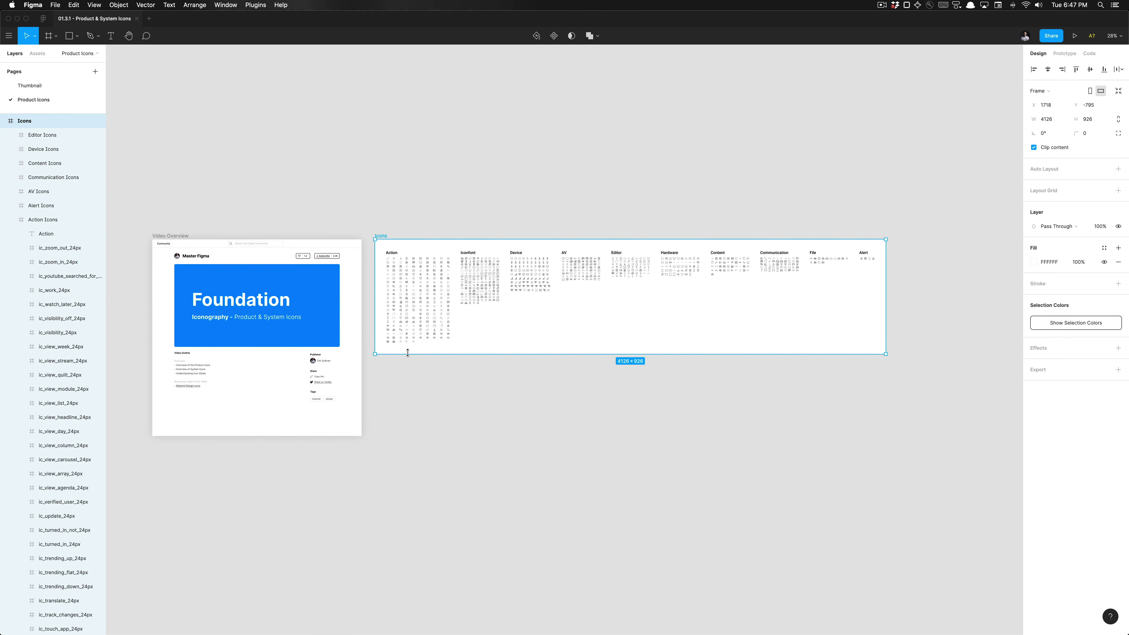
pyautogui.moveTo(407, 352); pyautogui.dragTo(408, 388)
pyautogui.press('super+z')
# Step: Return to Chrome and filter the Material icons list to the Social category
pyautogui.press('super+Tab')
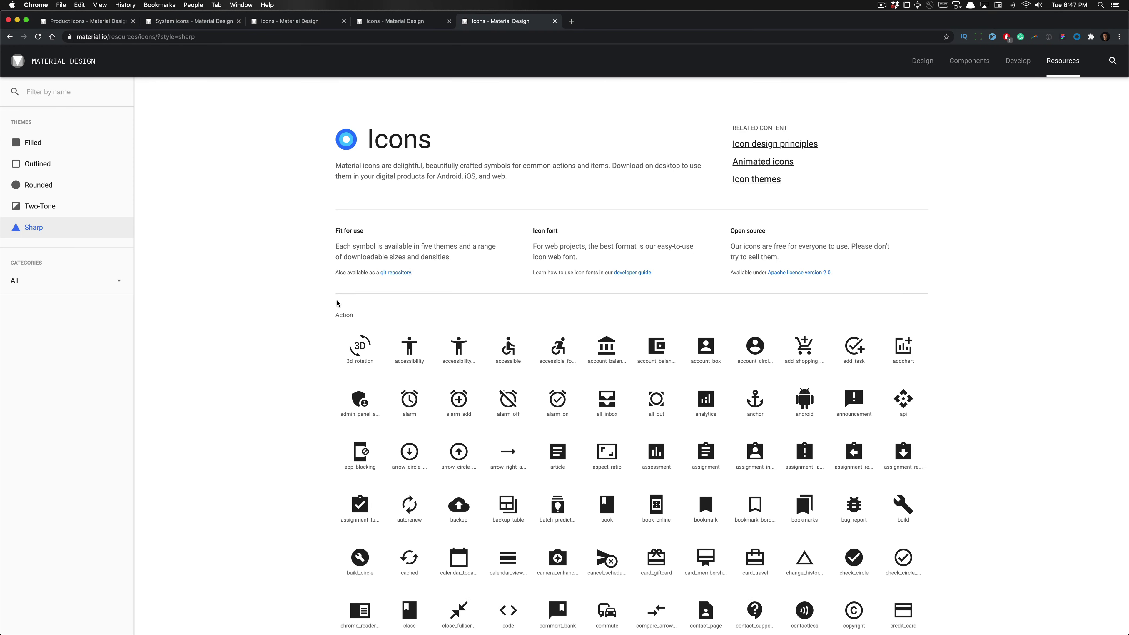
pyautogui.click(88, 288)
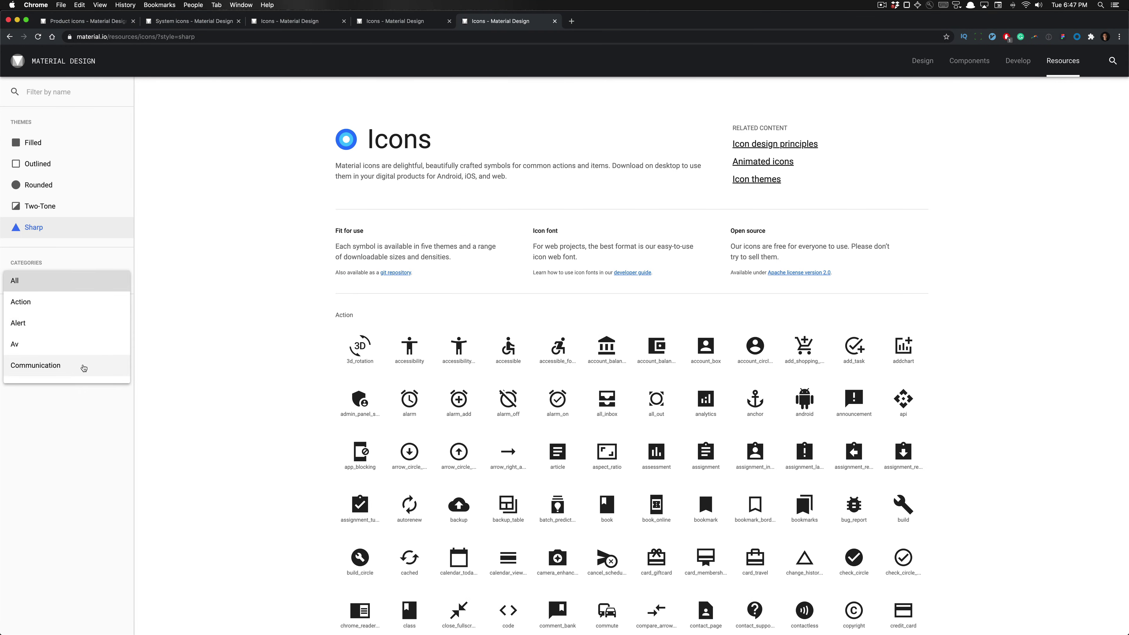
pyautogui.scroll(-5, 58, 319)
pyautogui.click(56, 348)
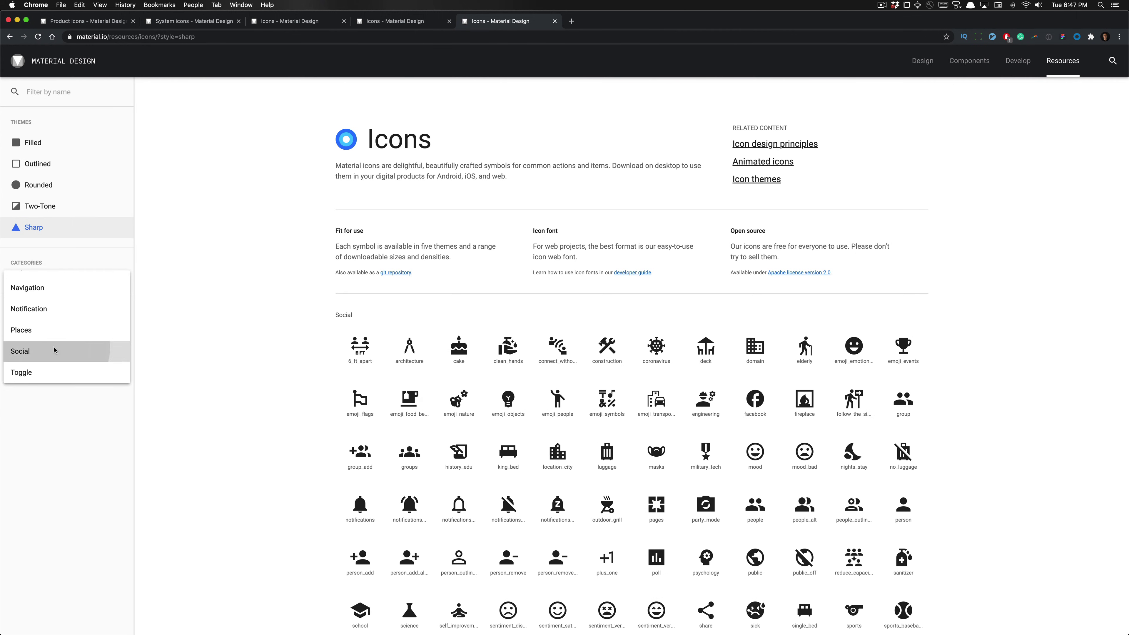
pyautogui.scroll(-10, 223, 354)
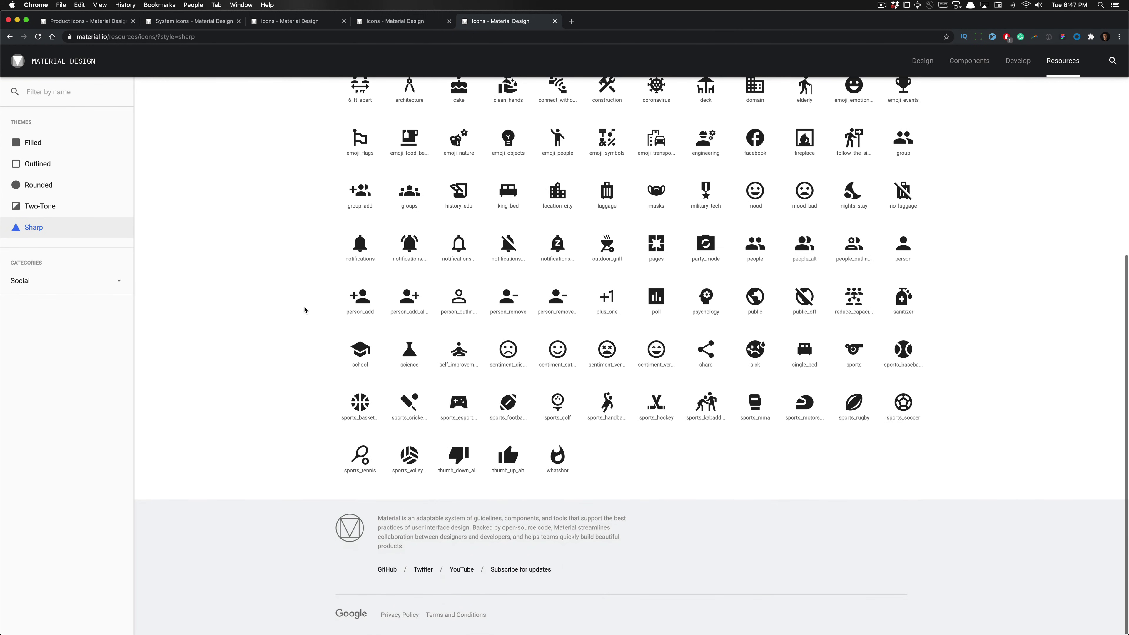
pyautogui.scroll(3, 342, 333)
pyautogui.scroll(3, 311, 269)
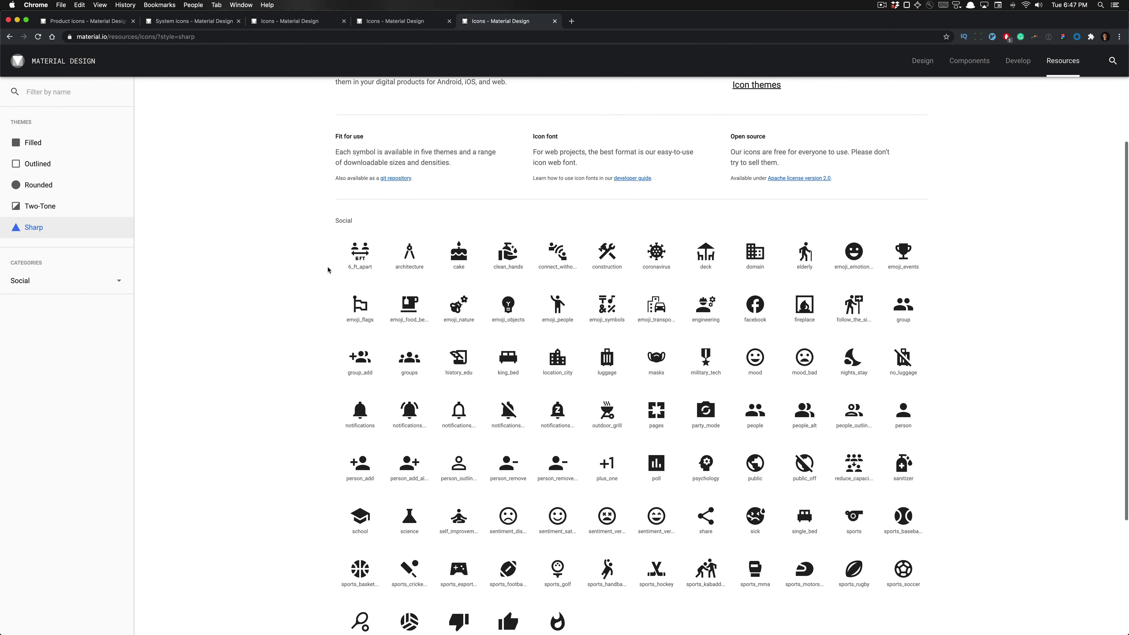
# Step: Select the 6_ft_apart icon and expand its details panel with SVG/PNG downloads and usage code
pyautogui.click(347, 273)
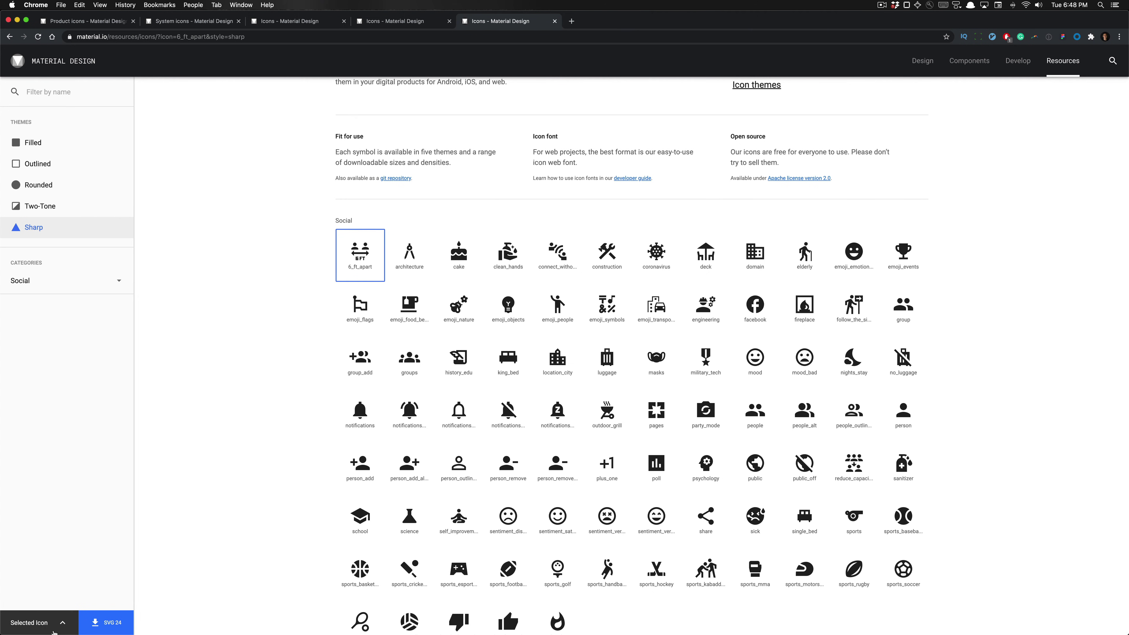
pyautogui.click(62, 623)
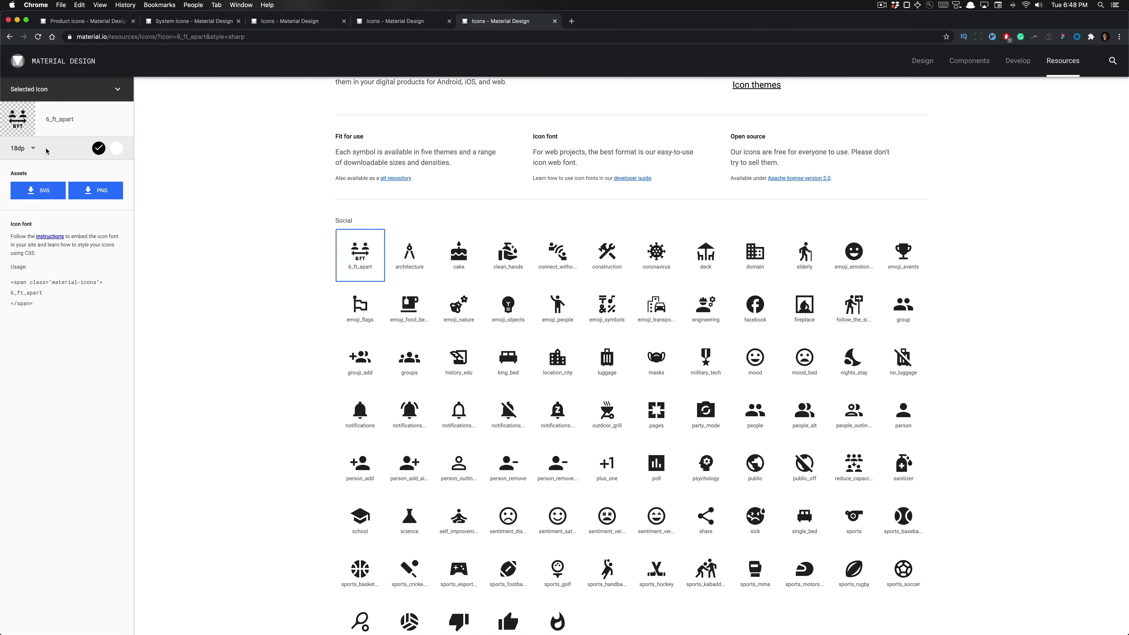
pyautogui.click(74, 93)
pyautogui.click(63, 623)
pyautogui.click(65, 90)
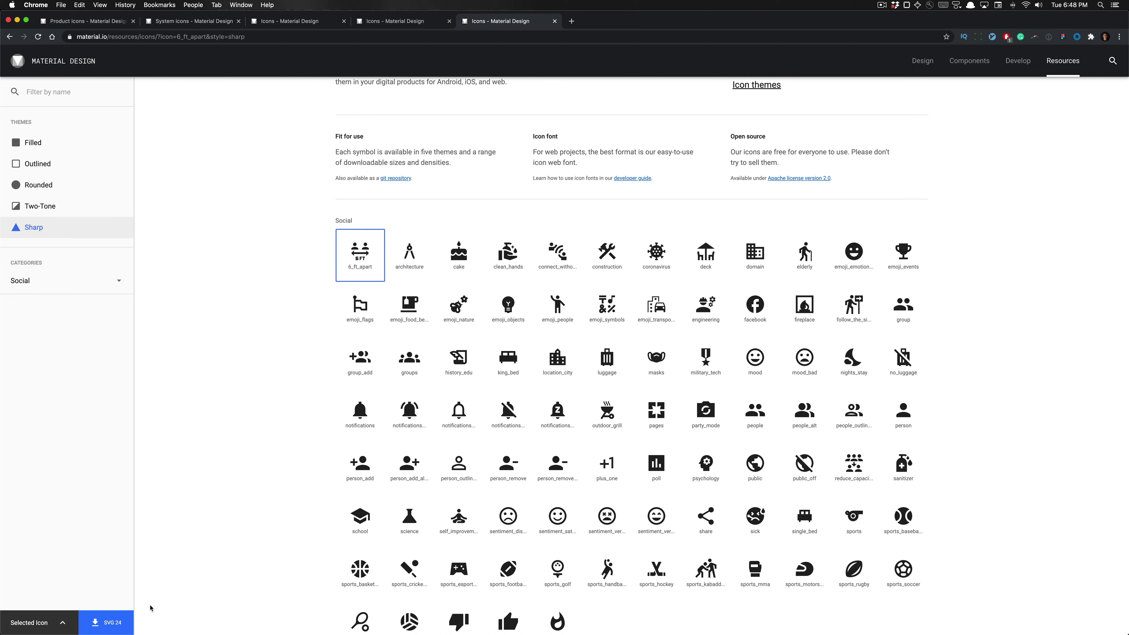
pyautogui.click(62, 623)
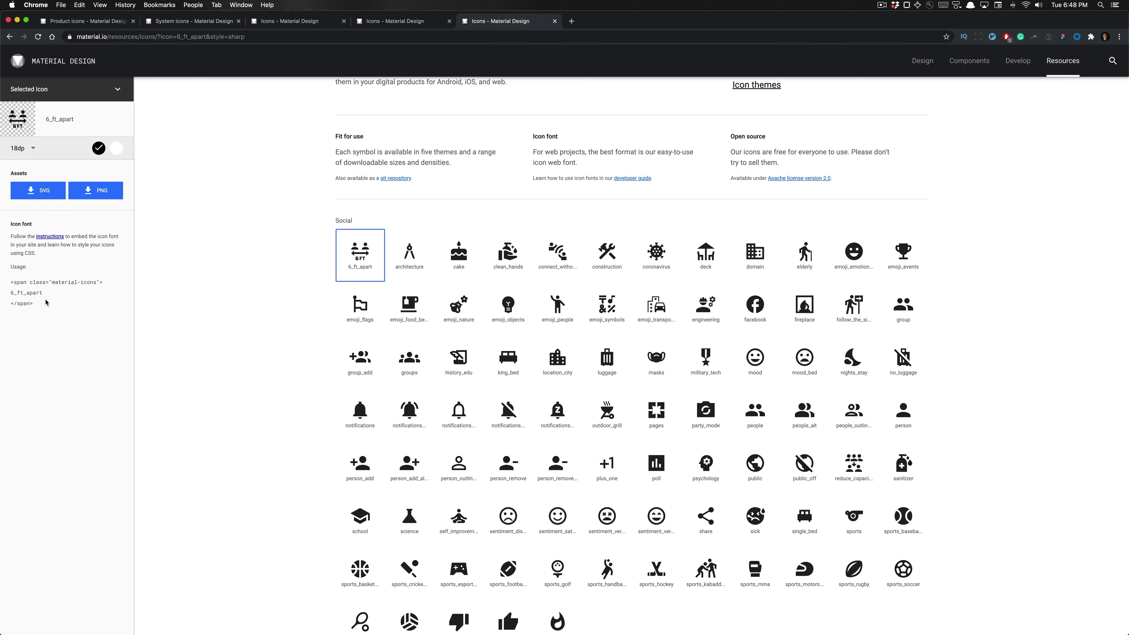
# Step: Highlight the icon-font usage code, then clear the selection
pyautogui.moveTo(42, 261); pyautogui.dragTo(9, 266)
pyautogui.click(15, 254)
pyautogui.click(52, 322)
pyautogui.click(36, 266)
# Step: Check the icon size list, keeping 24dp as the size
pyautogui.click(32, 149)
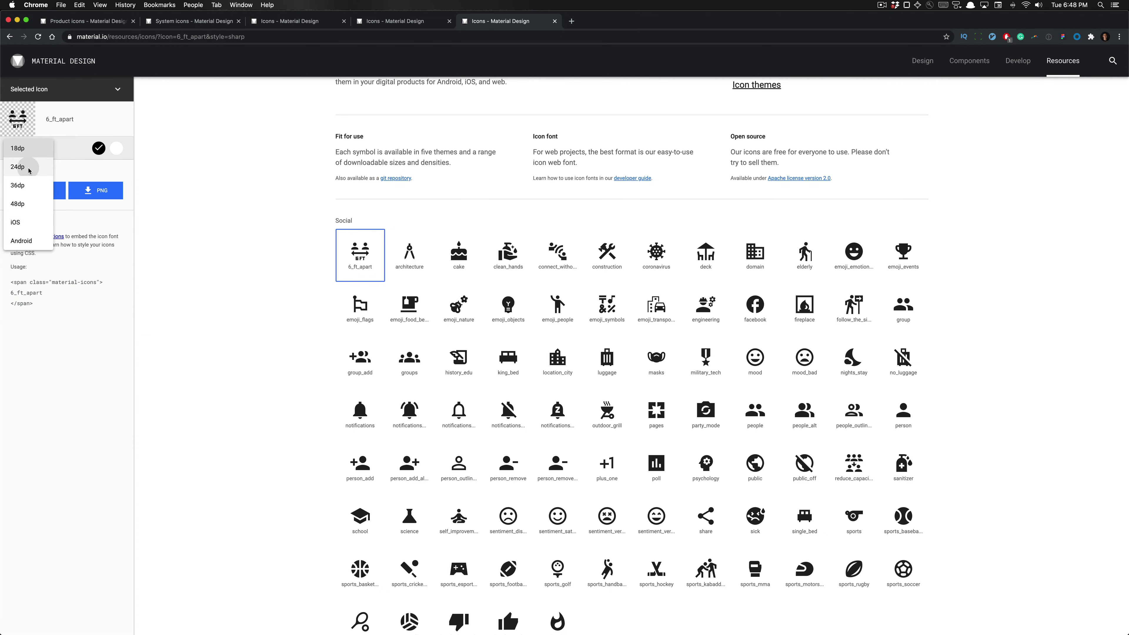
pyautogui.click(27, 168)
pyautogui.click(34, 149)
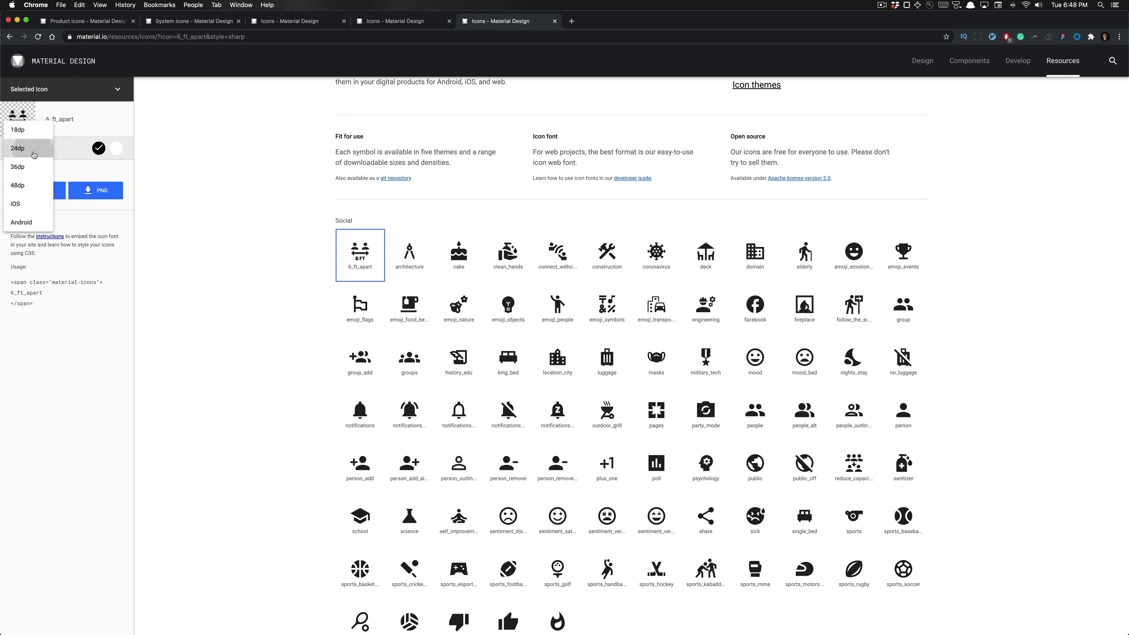
pyautogui.click(35, 149)
pyautogui.click(34, 149)
pyautogui.click(46, 152)
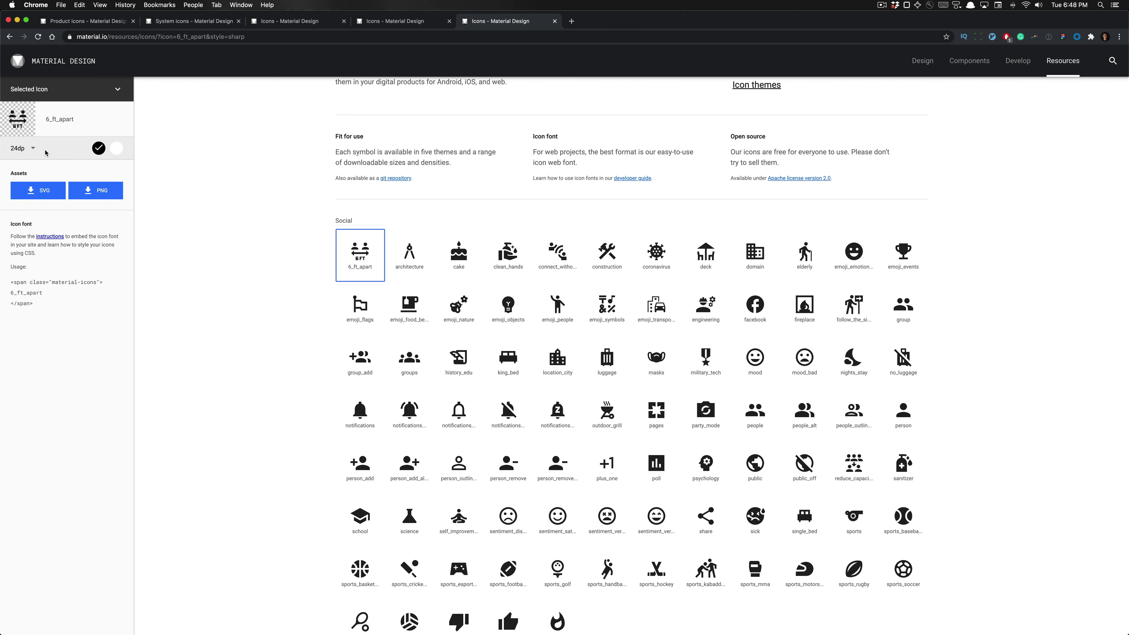
pyautogui.click(35, 150)
pyautogui.click(35, 150)
# Step: Try the white colour swatch, then set the icon colour back to black
pyautogui.moveTo(8, 112); pyautogui.dragTo(27, 120)
pyautogui.click(116, 148)
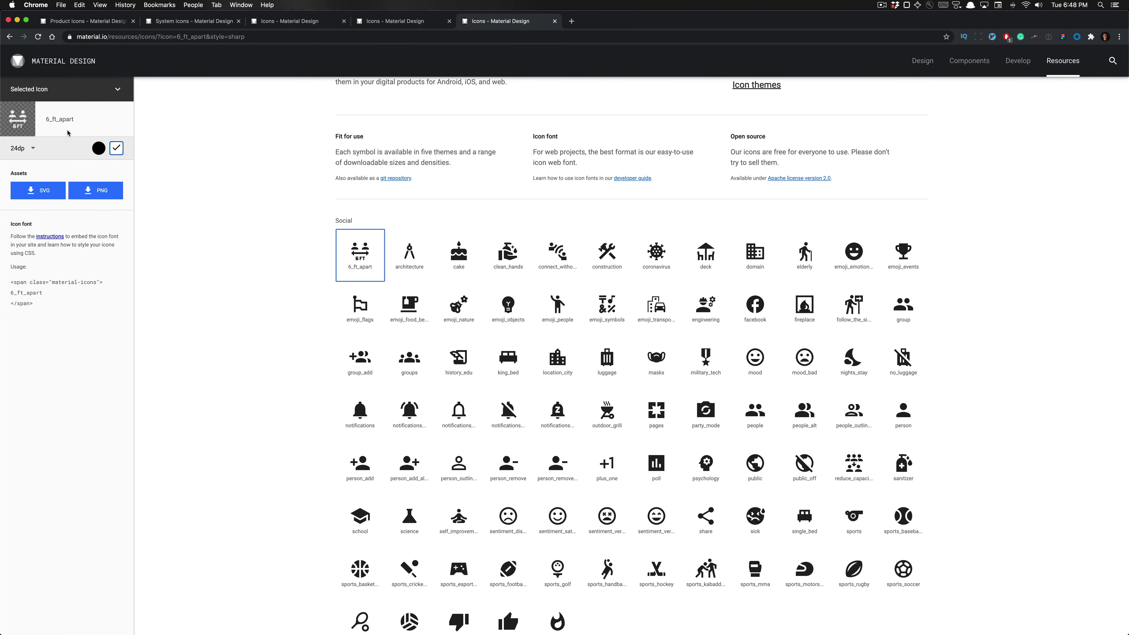
pyautogui.click(98, 148)
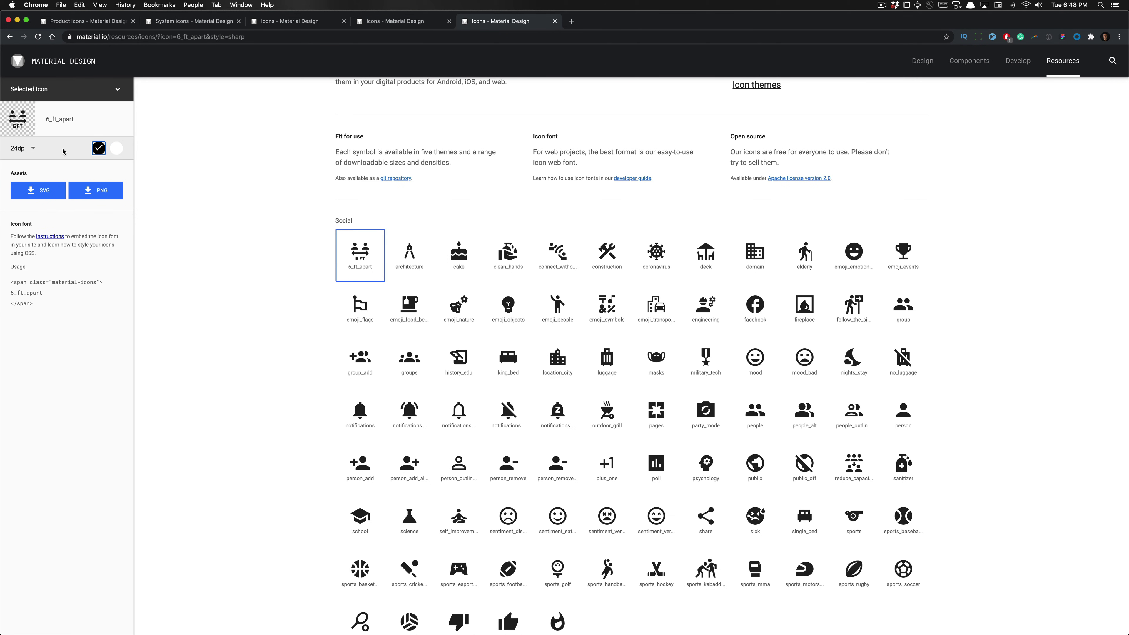
# Step: Try the iOS and Android size sets, then set the download size to 48dp
pyautogui.click(20, 155)
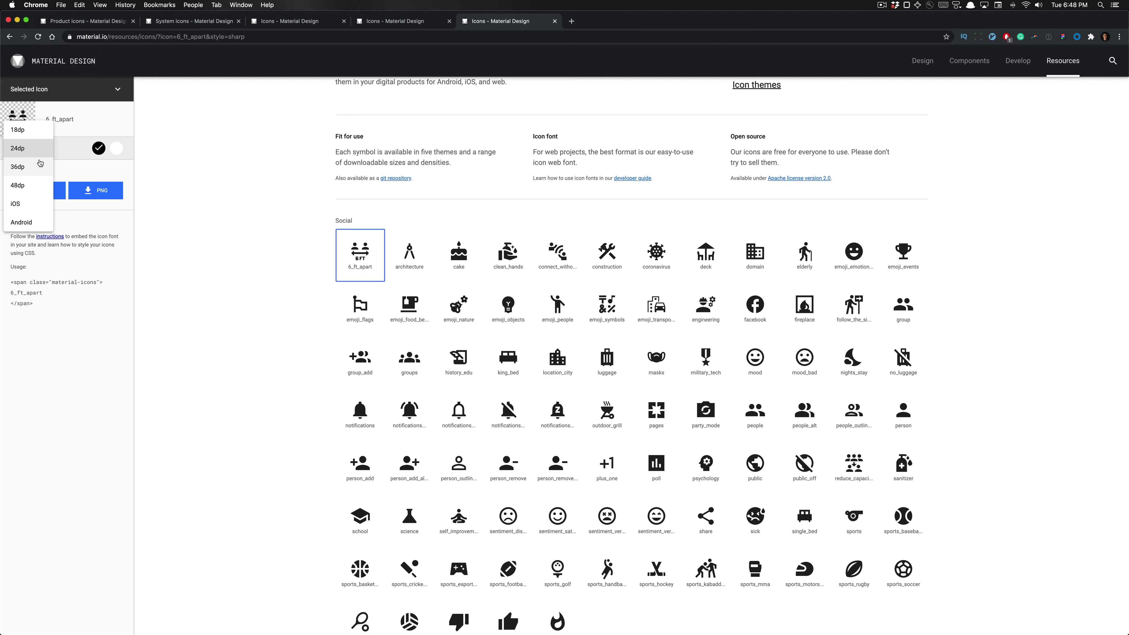
pyautogui.click(30, 203)
pyautogui.click(36, 153)
pyautogui.click(28, 174)
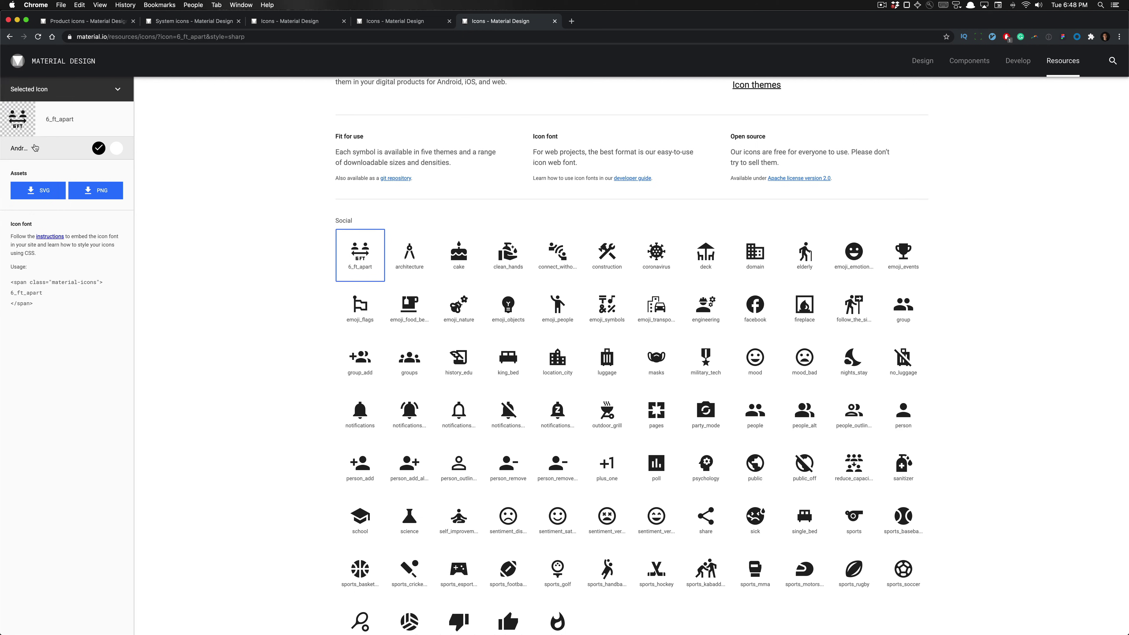
pyautogui.click(24, 149)
pyautogui.click(22, 228)
pyautogui.click(34, 150)
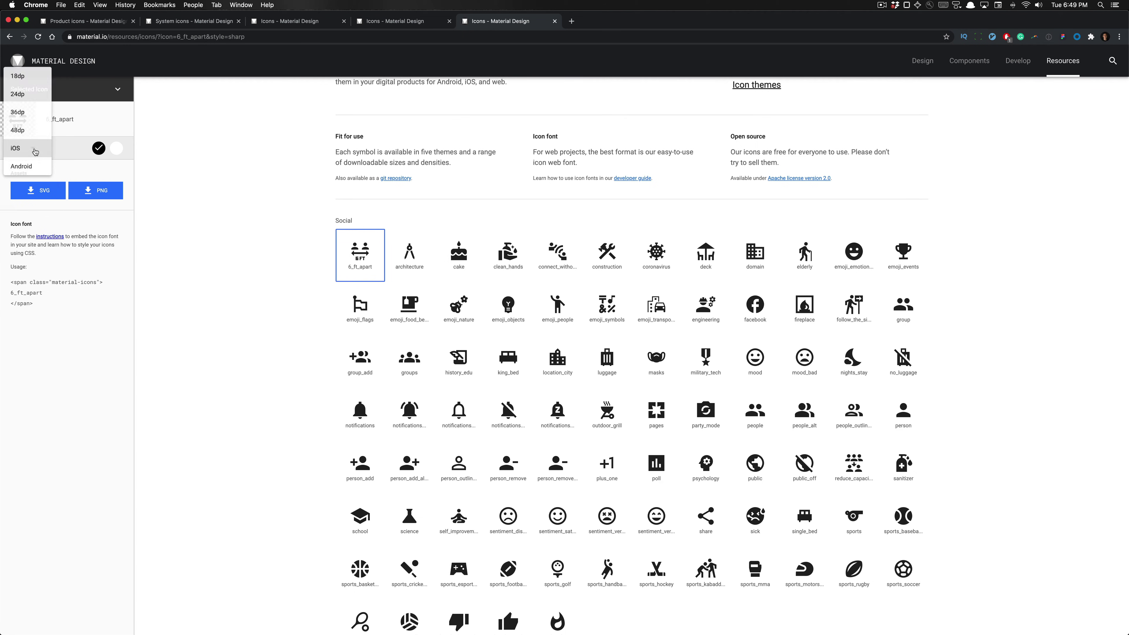
pyautogui.click(34, 129)
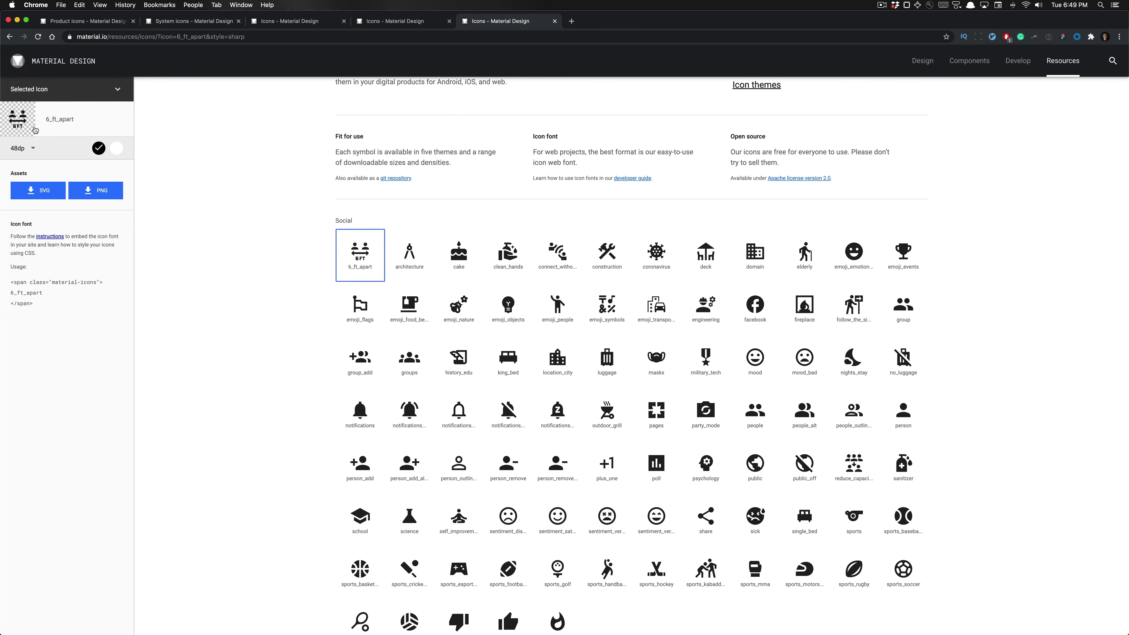
# Step: In Finder, move through material-design-icons-master's top-level items to the src folder
pyautogui.press('super+Tab')
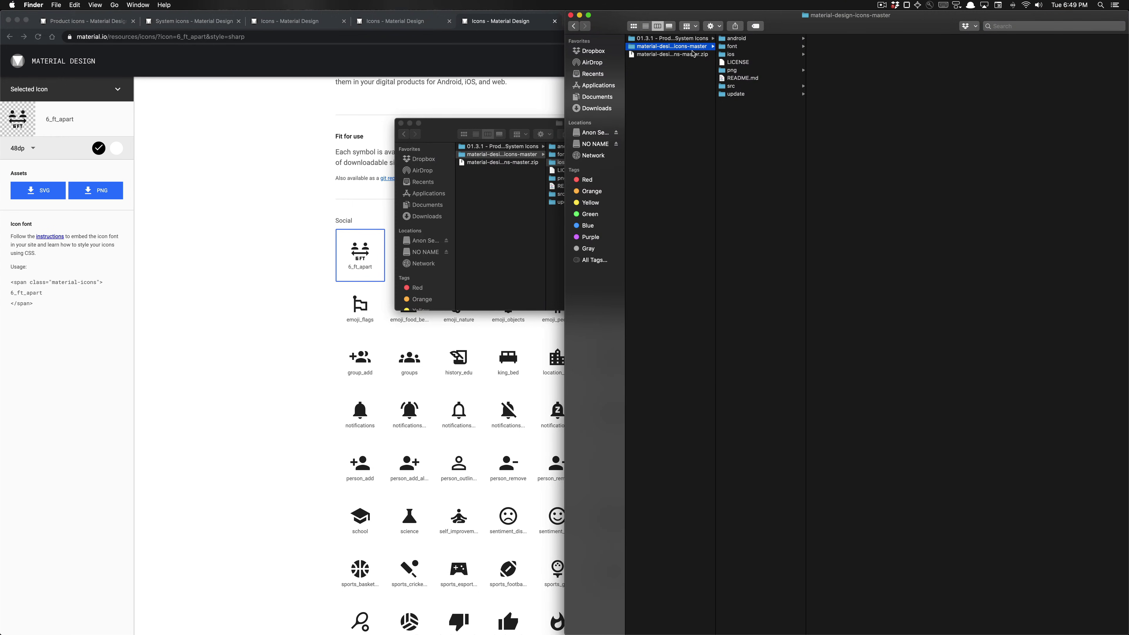
pyautogui.press('Right')
pyautogui.press('Down')
pyautogui.press('Down')
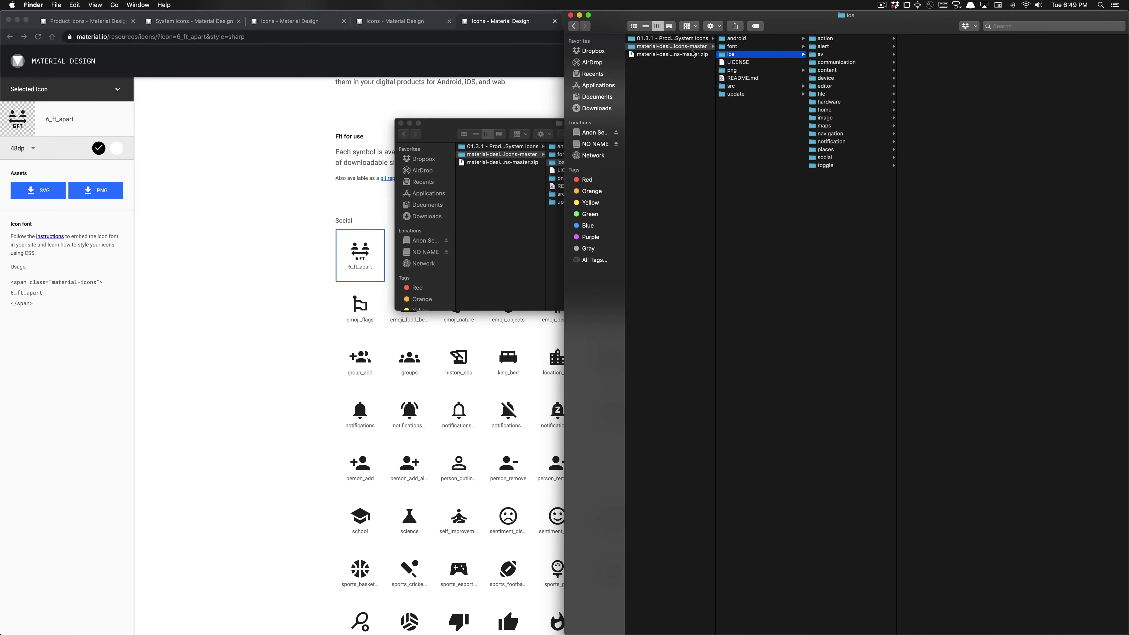
pyautogui.press('Down')
pyautogui.press('Down')
pyautogui.press('Up')
pyautogui.press('Up')
pyautogui.press('Down')
pyautogui.press('Down')
pyautogui.press('Down')
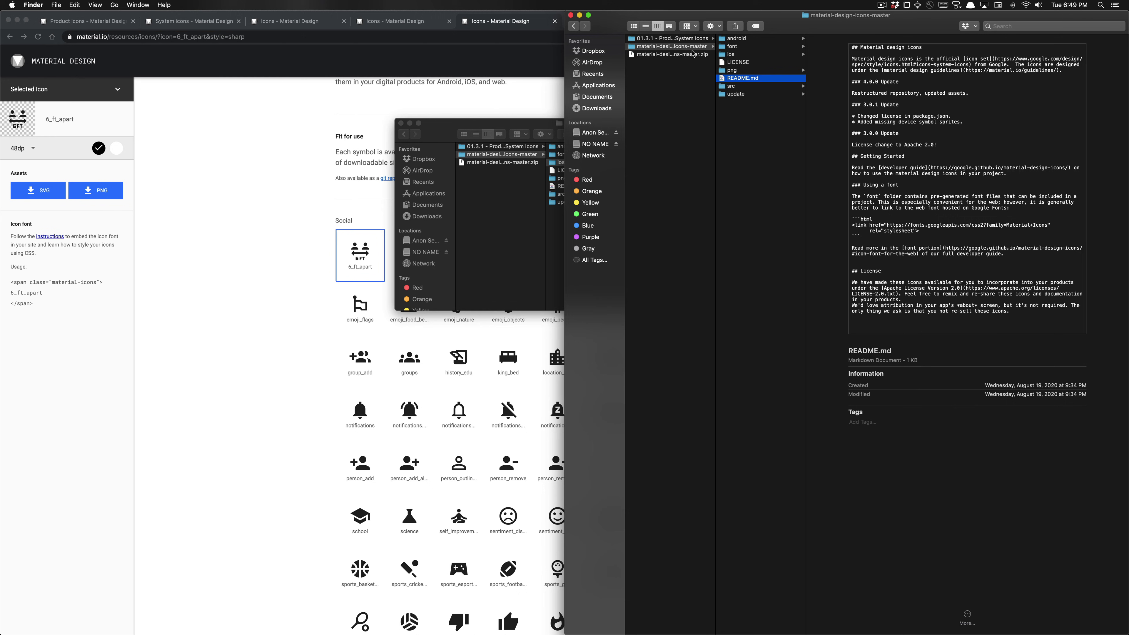
# Step: Browse into src › action › 3d_rotation › materialicons, showing its 24px.svg file
pyautogui.press('Down')
pyautogui.press('Right')
pyautogui.press('Down')
pyautogui.press('Down')
pyautogui.press('Down')
pyautogui.press('Down')
pyautogui.press('Down')
pyautogui.press('Down')
pyautogui.press('Down')
pyautogui.press('Down')
pyautogui.press('Down')
pyautogui.press('Down')
pyautogui.press('Down')
pyautogui.press('Down')
pyautogui.press('Down')
pyautogui.press('Down')
pyautogui.press('Down')
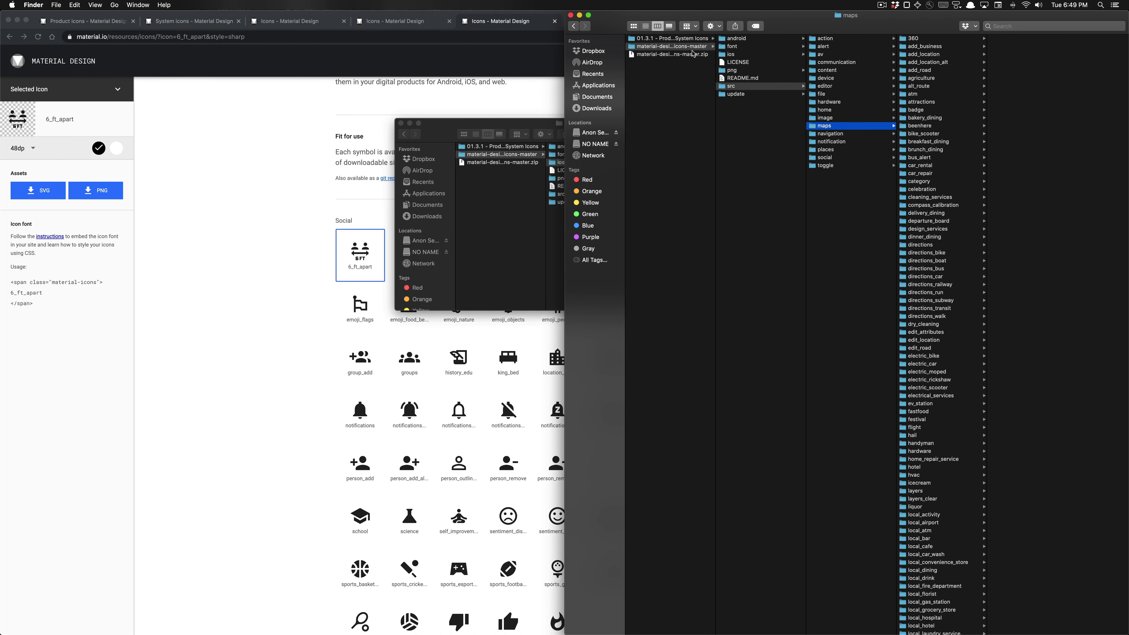
pyautogui.press('Down')
pyautogui.press('Up')
pyautogui.press('Up')
pyautogui.press('Up')
pyautogui.press('Up')
pyautogui.press('Up')
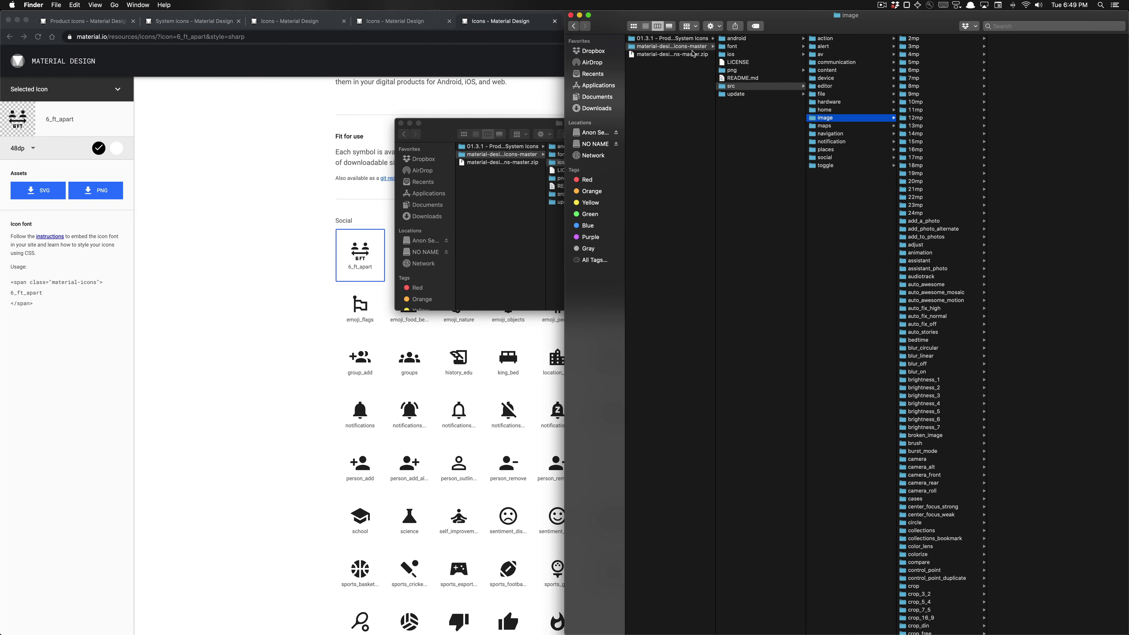
pyautogui.press('Up')
pyautogui.press('Up')
pyautogui.press('Up')
pyautogui.press('Up')
pyautogui.press('Up')
pyautogui.press('Up')
pyautogui.press('Up')
pyautogui.press('Up')
pyautogui.press('Up')
pyautogui.press('Right')
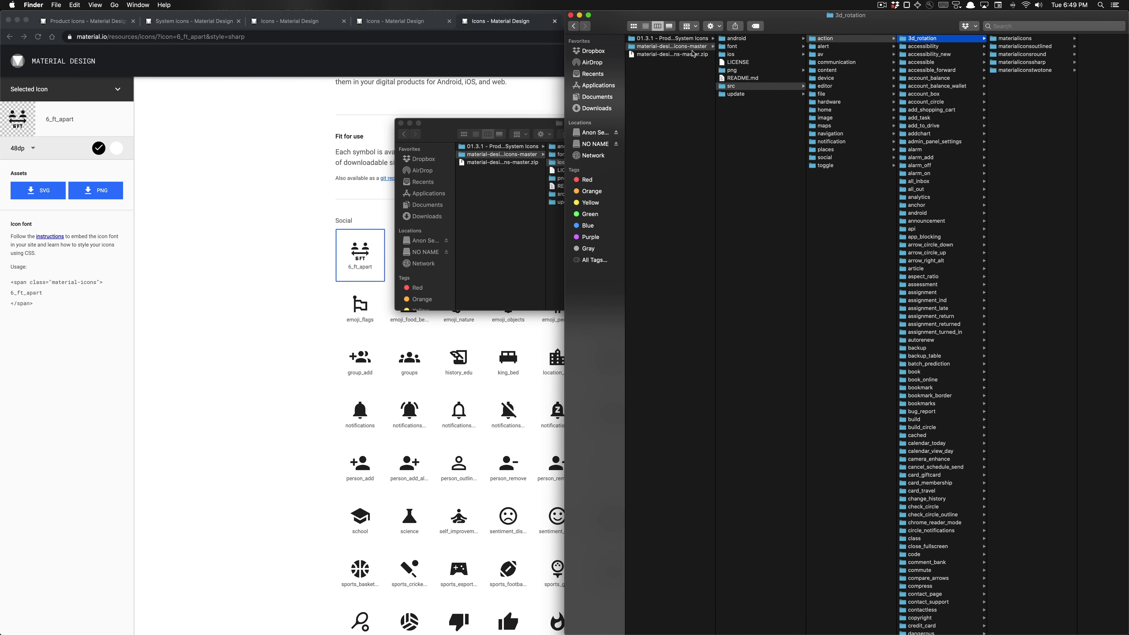
pyautogui.press('Down')
pyautogui.press('Right')
pyautogui.press('Right')
pyautogui.press('Left')
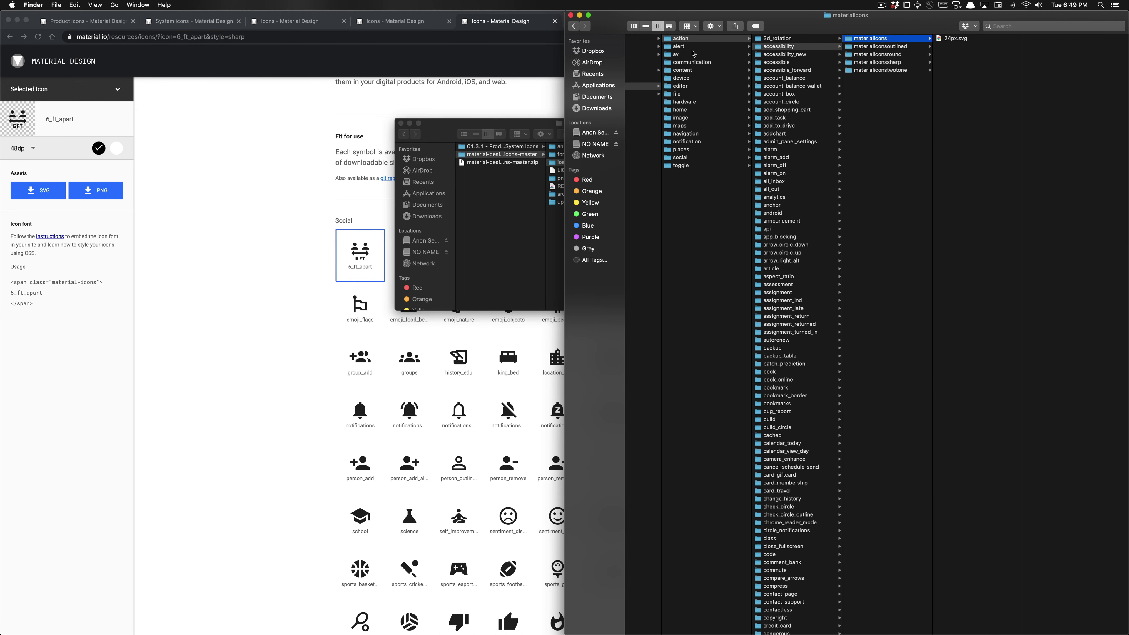
pyautogui.press('Down')
pyautogui.press('Down')
pyautogui.press('Down')
pyautogui.press('Down')
pyautogui.press('Up')
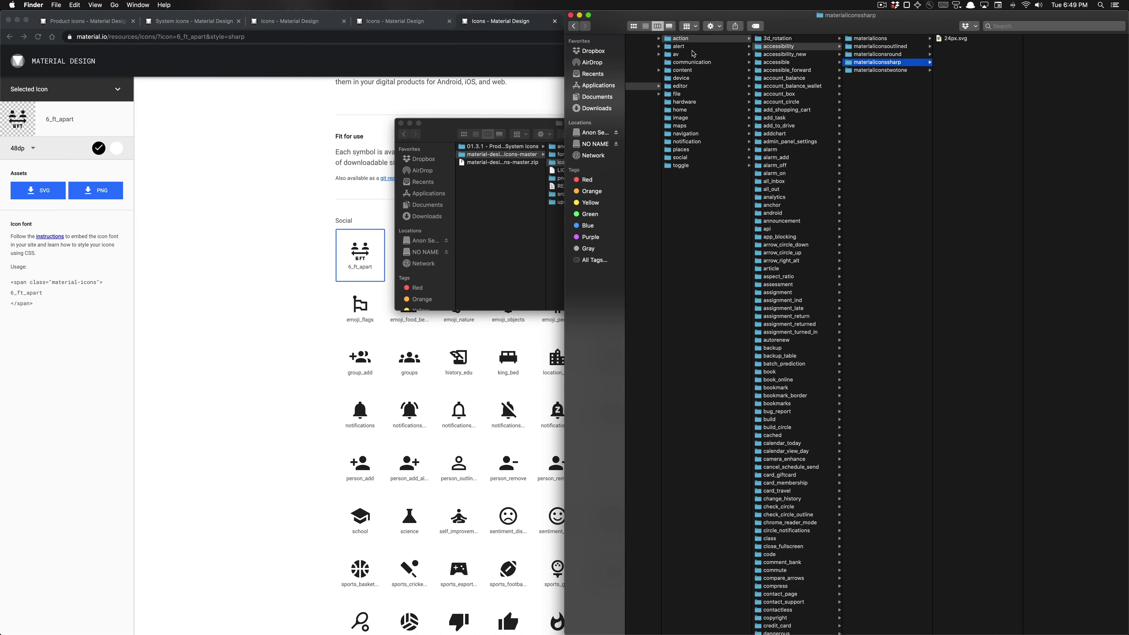
pyautogui.press('Up')
pyautogui.press('Up')
pyautogui.press('Up')
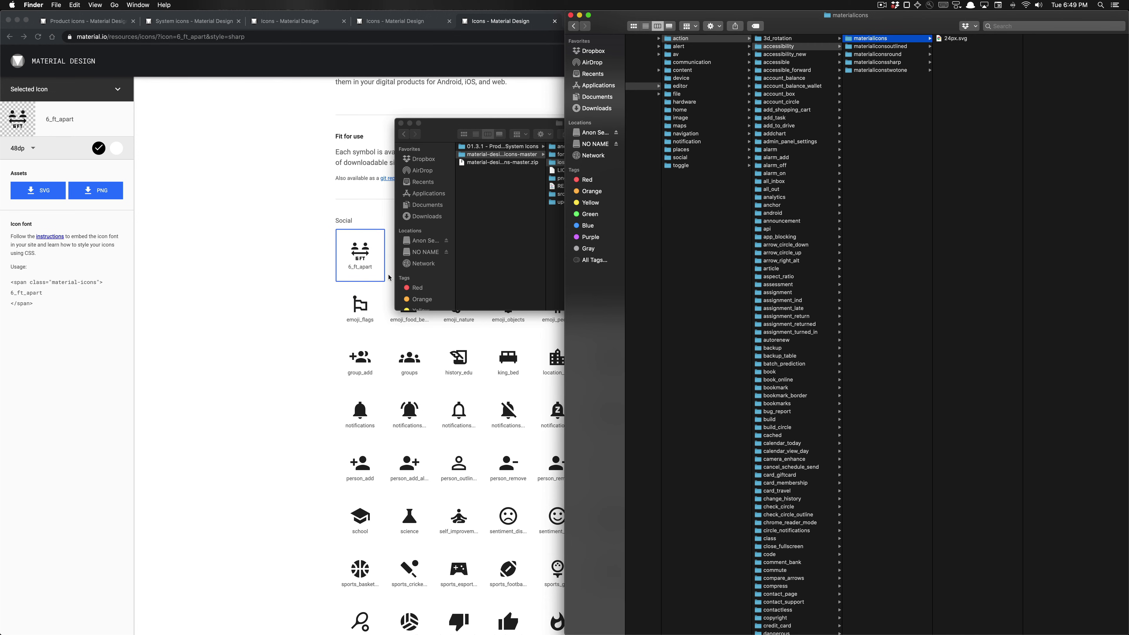
# Step: Bring Chrome forward, switch to the System icons tab and return to the page top
pyautogui.click(226, 307)
pyautogui.press('super+1')
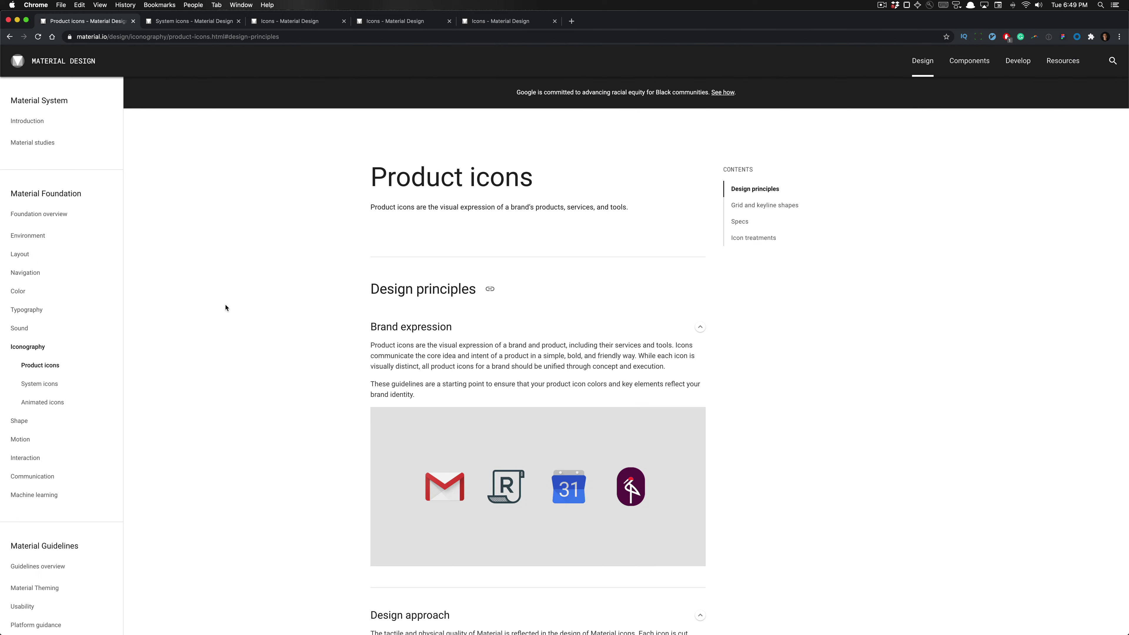
pyautogui.press('super+l')
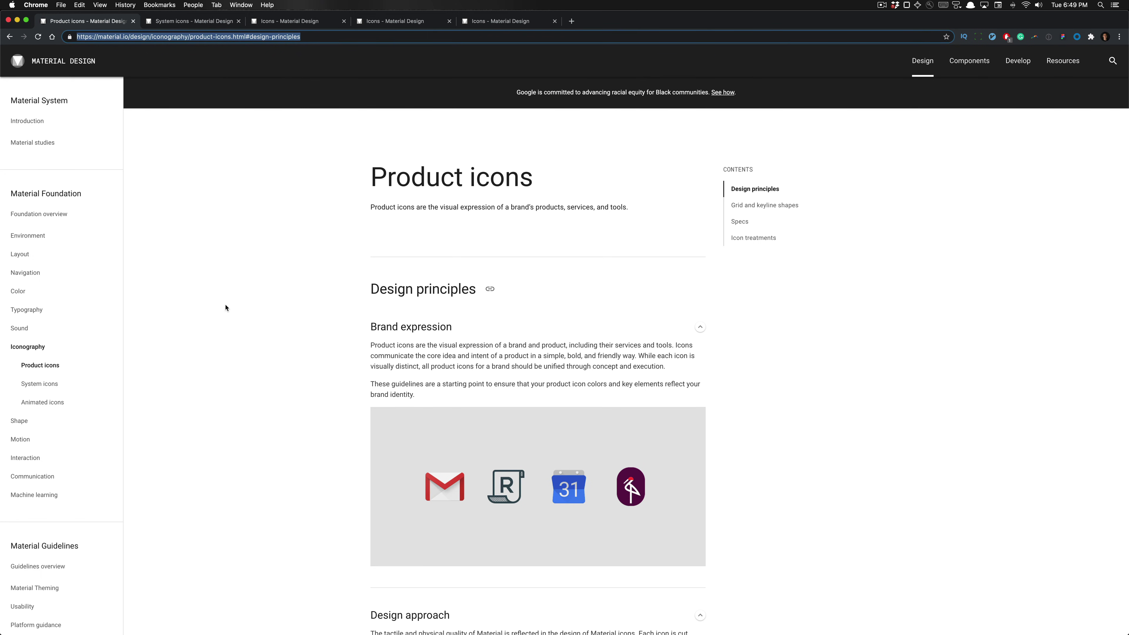
pyautogui.press('super+2')
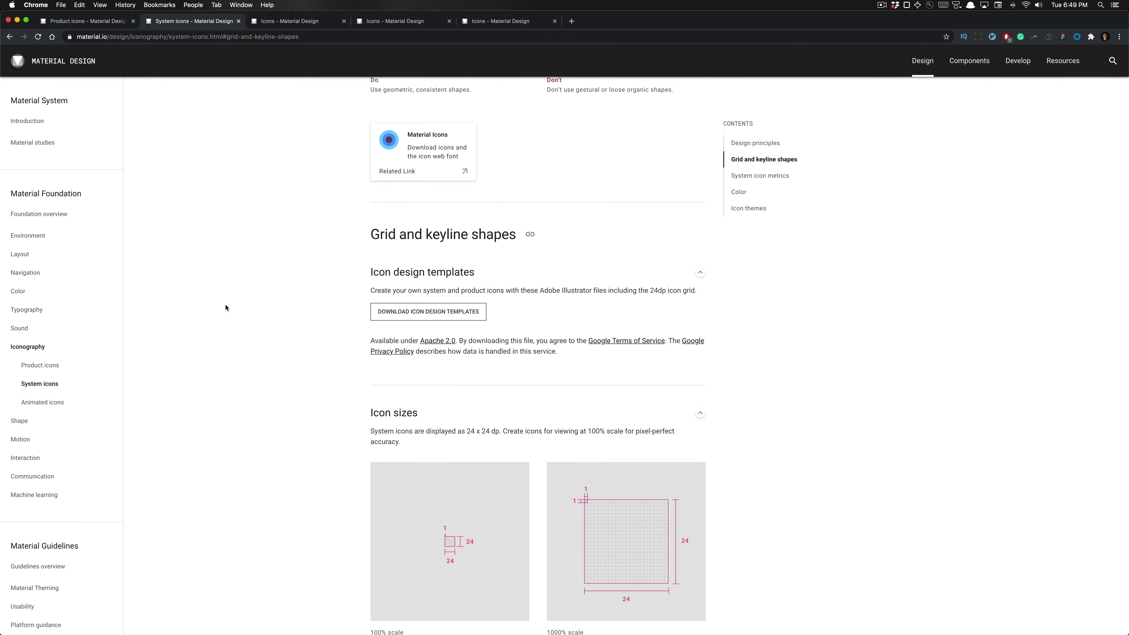
pyautogui.press('super+Up')
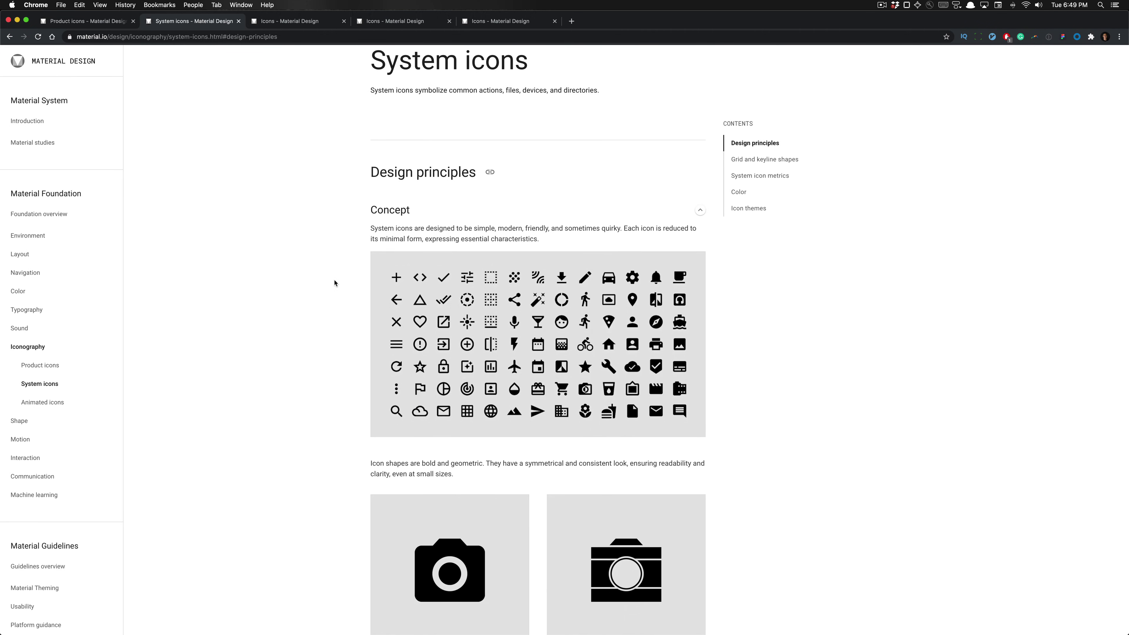
pyautogui.scroll(3, 335, 282)
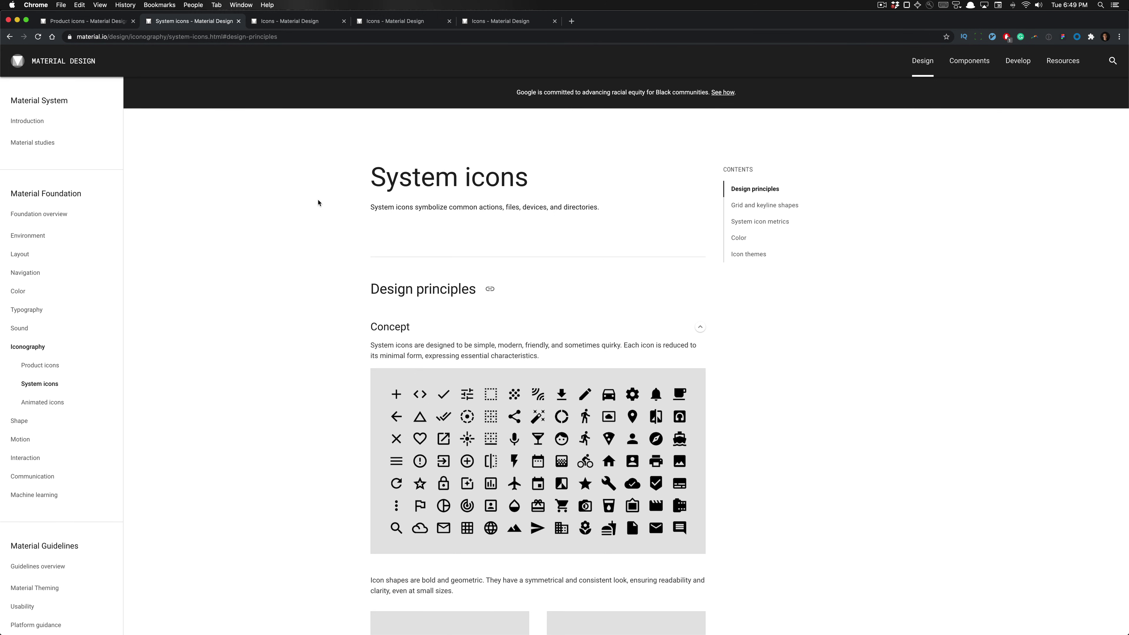
# Step: Read down through the System icons page intro and design principles
pyautogui.doubleClick(435, 208)
pyautogui.click(392, 243)
pyautogui.scroll(-5, 393, 243)
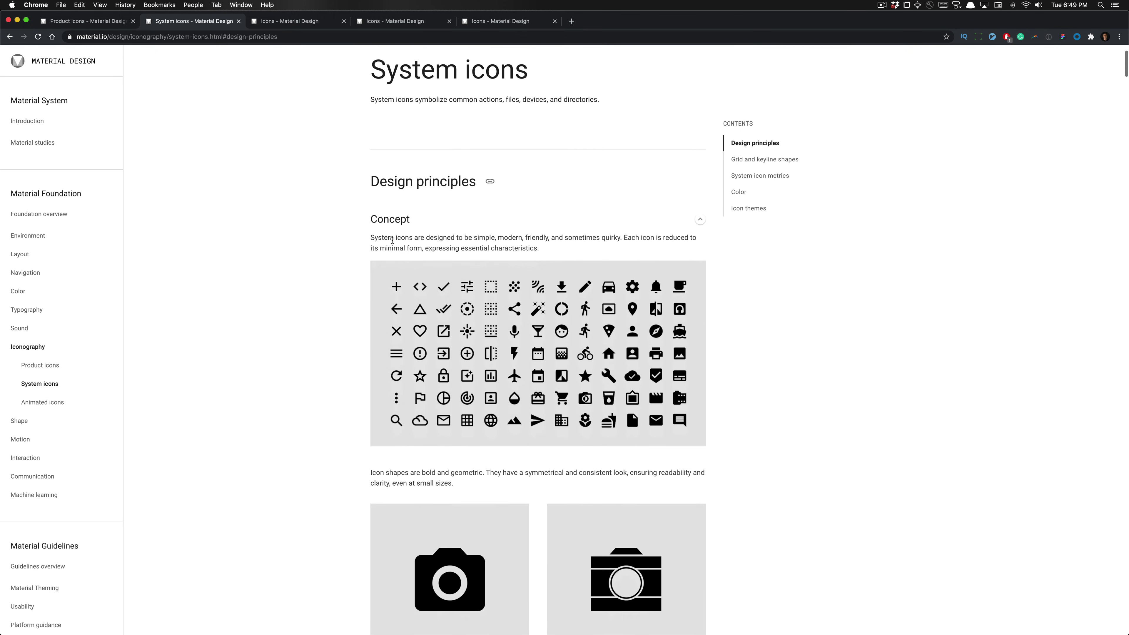
pyautogui.scroll(-2, 329, 258)
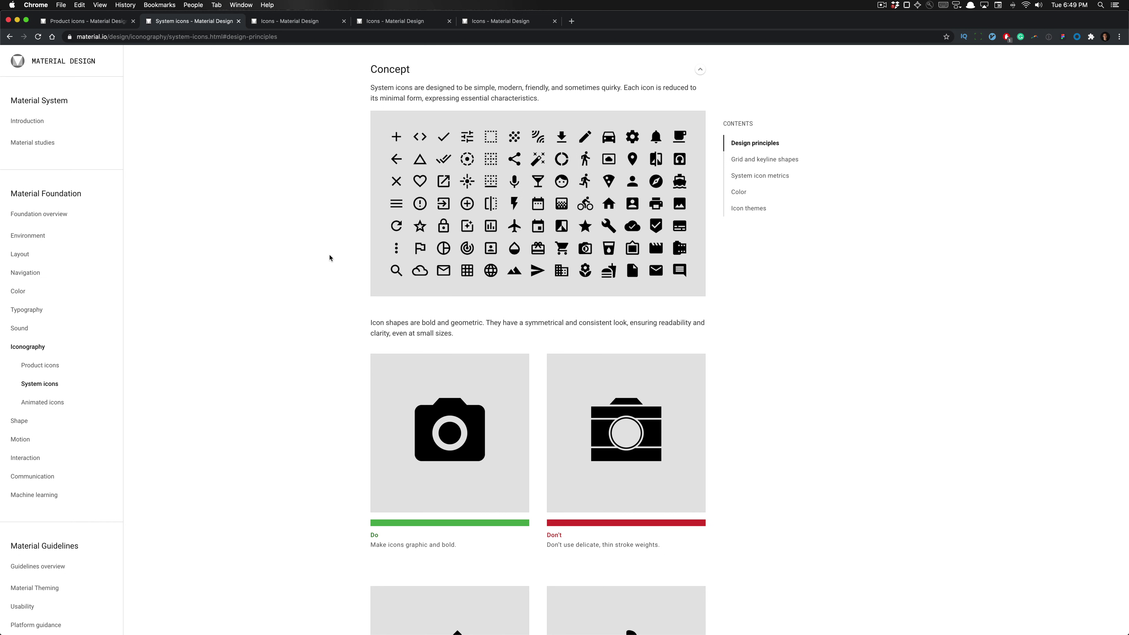
pyautogui.scroll(-2, 329, 257)
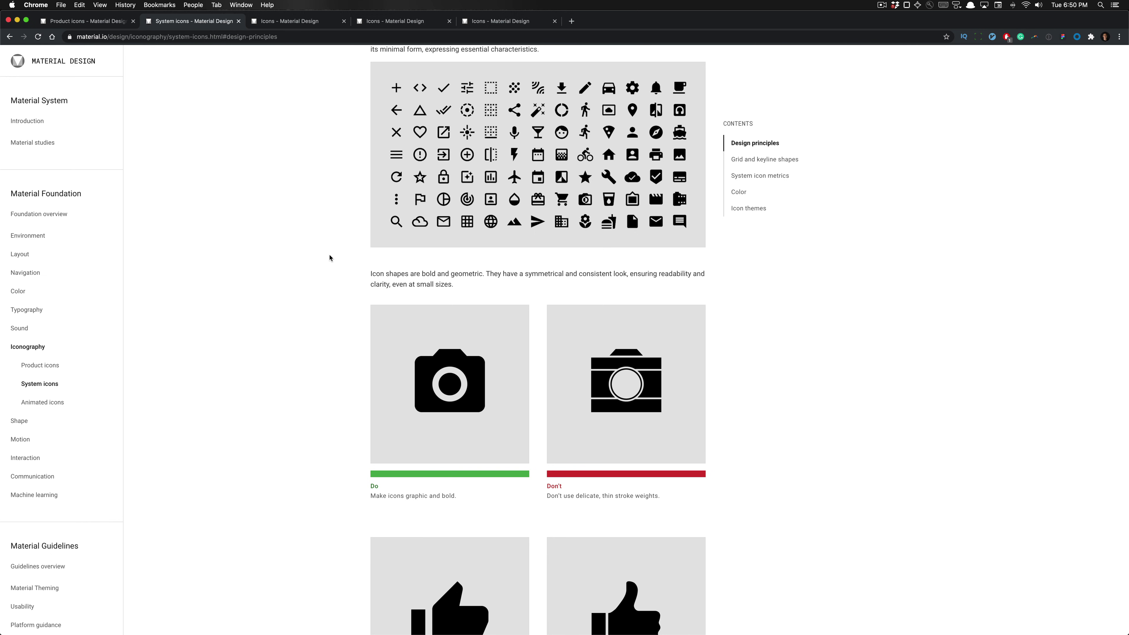
pyautogui.scroll(-6, 329, 258)
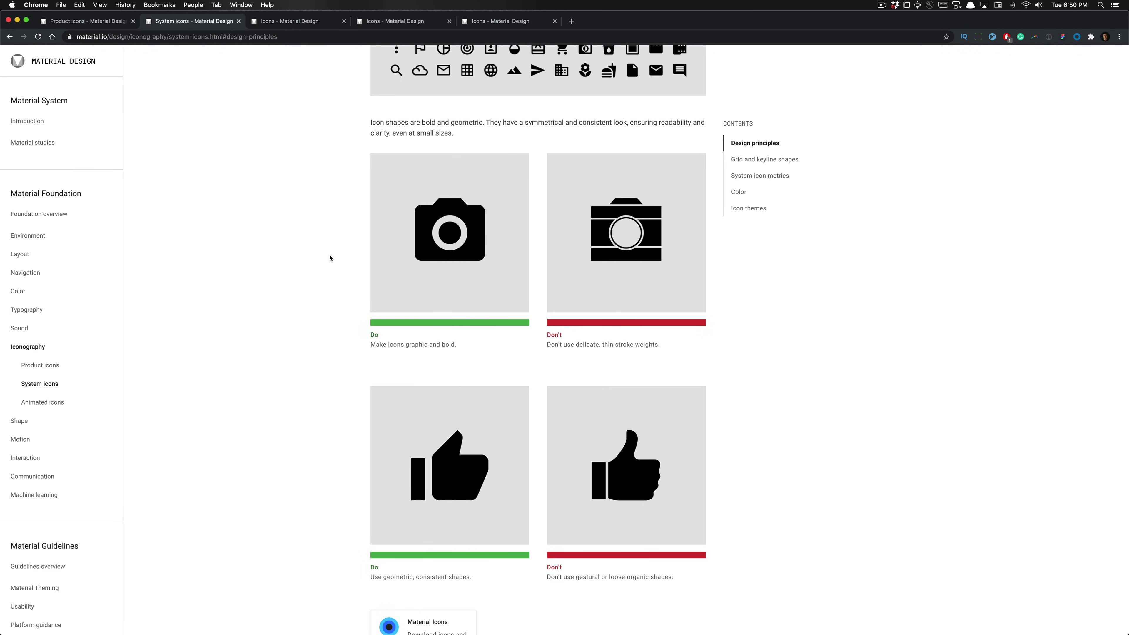
pyautogui.scroll(-3, 330, 258)
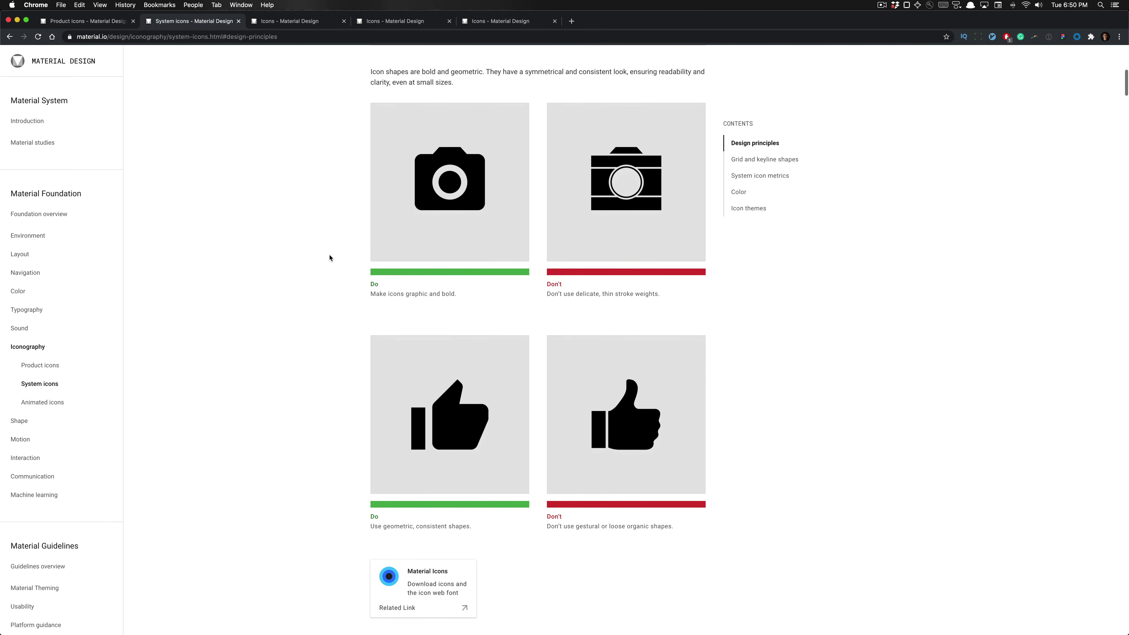
pyautogui.scroll(7, 330, 258)
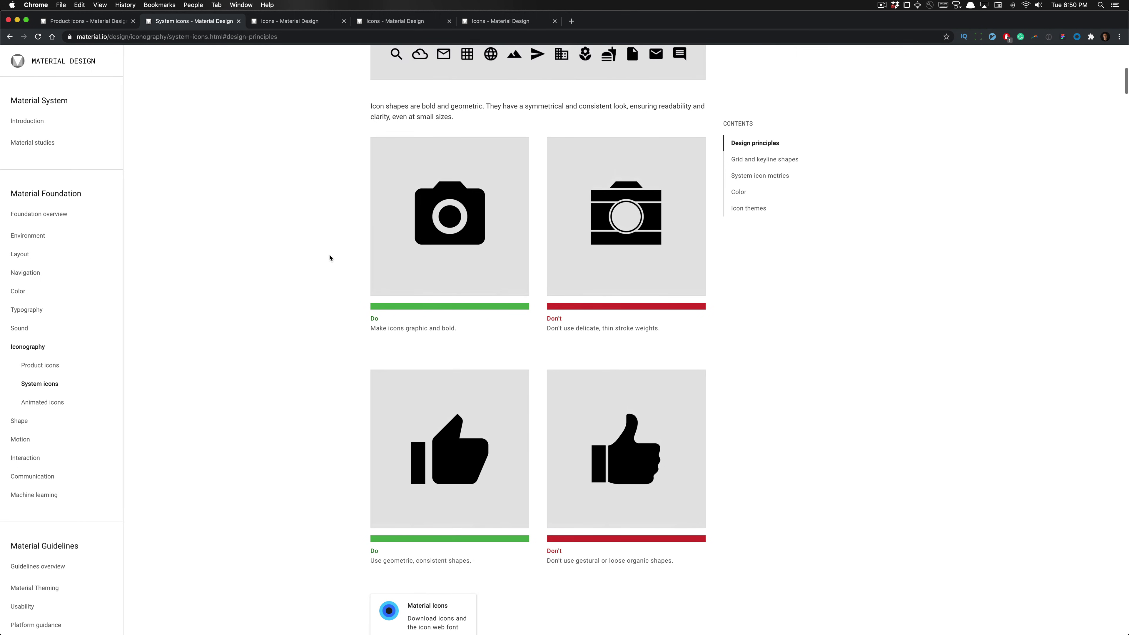
pyautogui.scroll(-15, 329, 258)
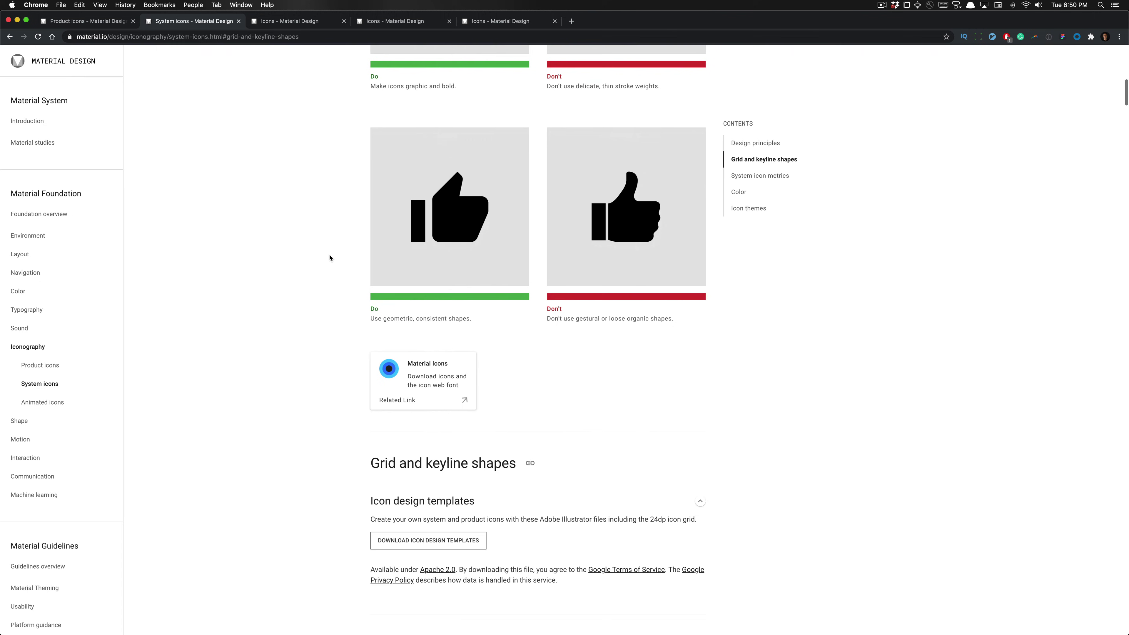
pyautogui.scroll(-3, 625, 258)
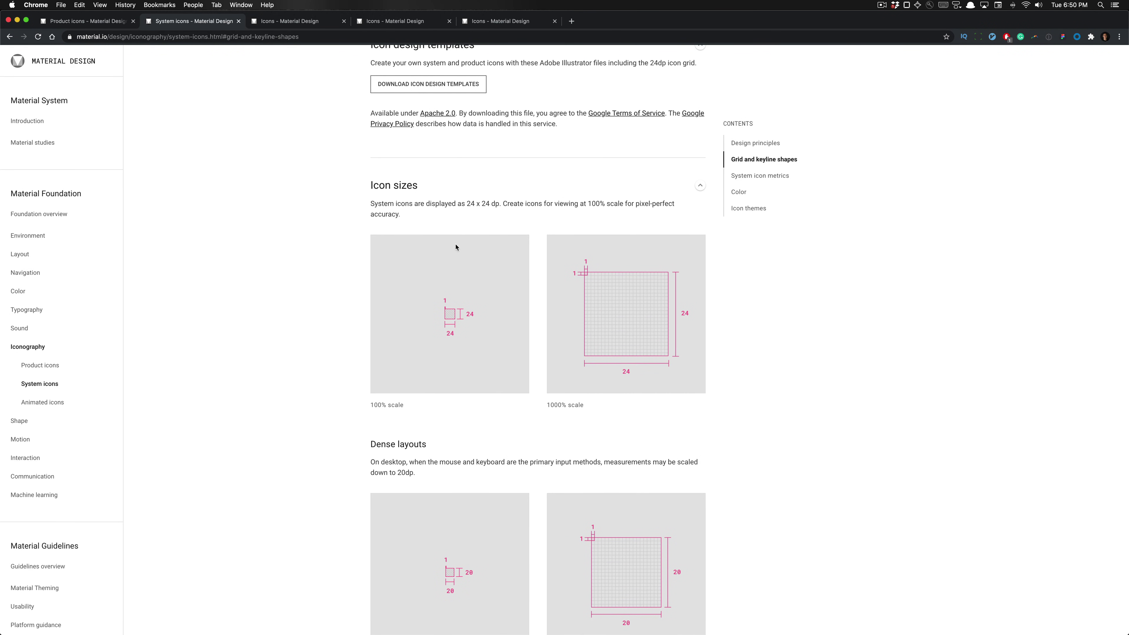
pyautogui.scroll(-1, 454, 251)
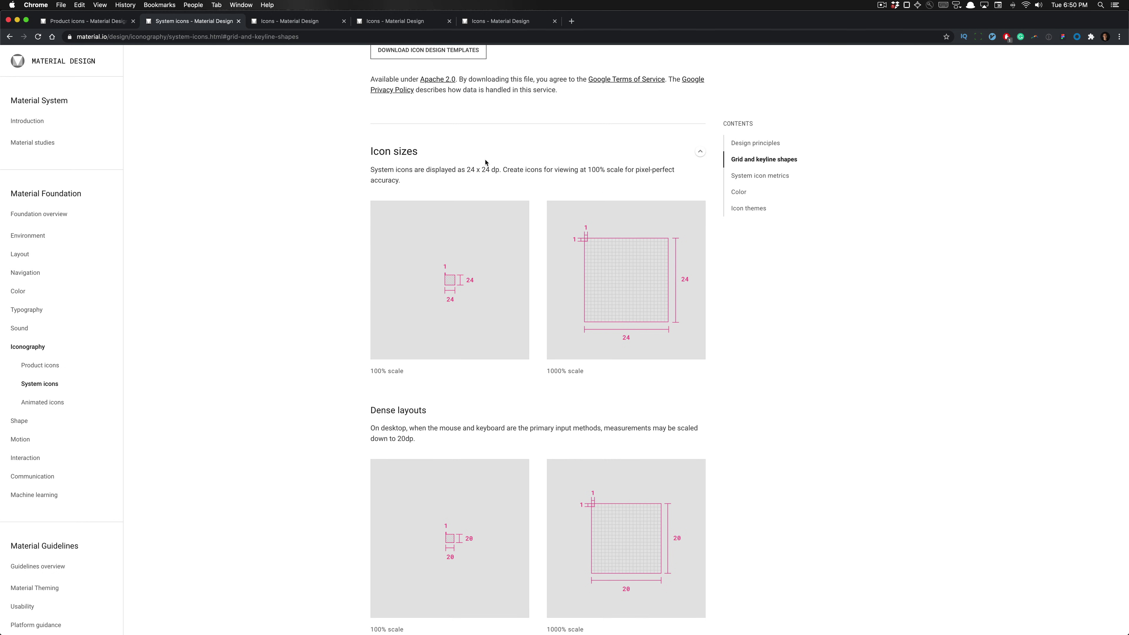
pyautogui.scroll(-10, 485, 162)
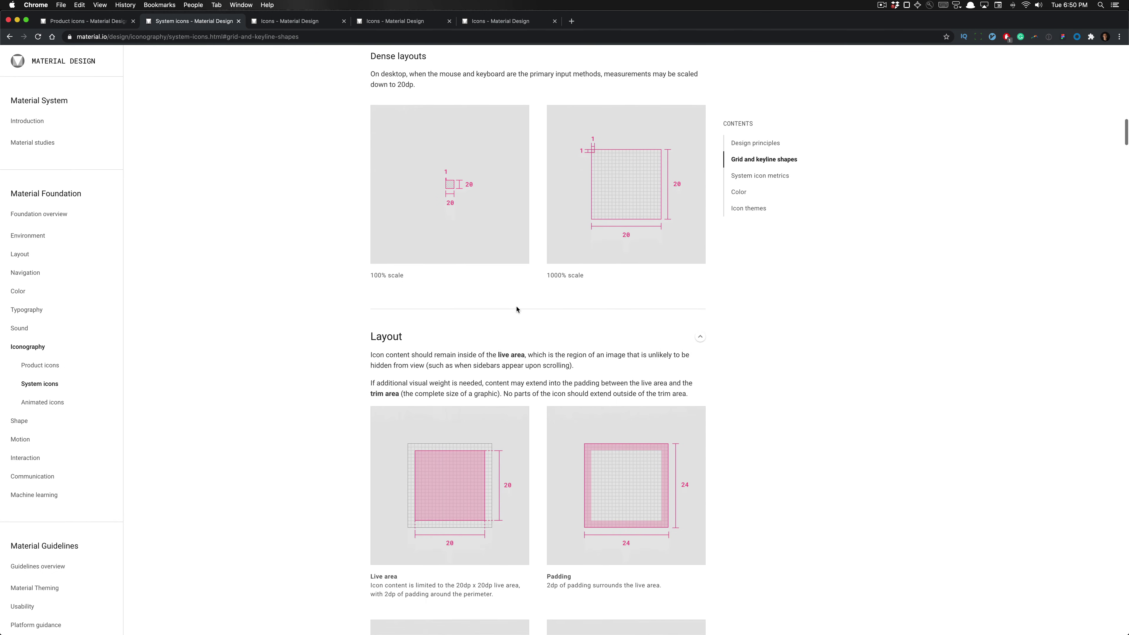
pyautogui.scroll(6, 517, 309)
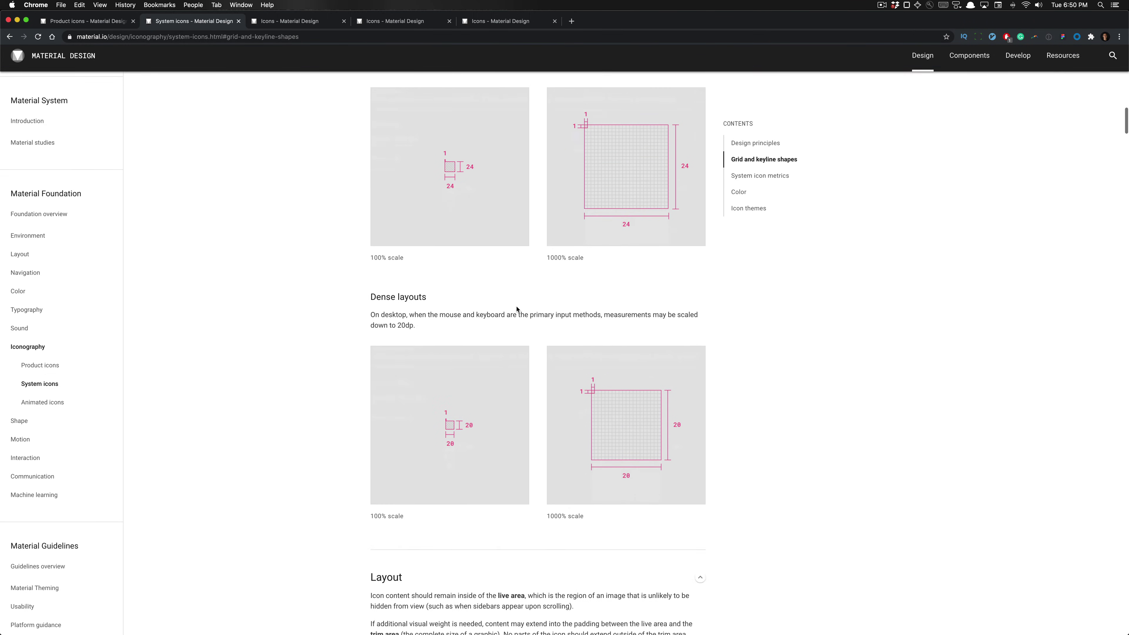
pyautogui.scroll(-20, 517, 309)
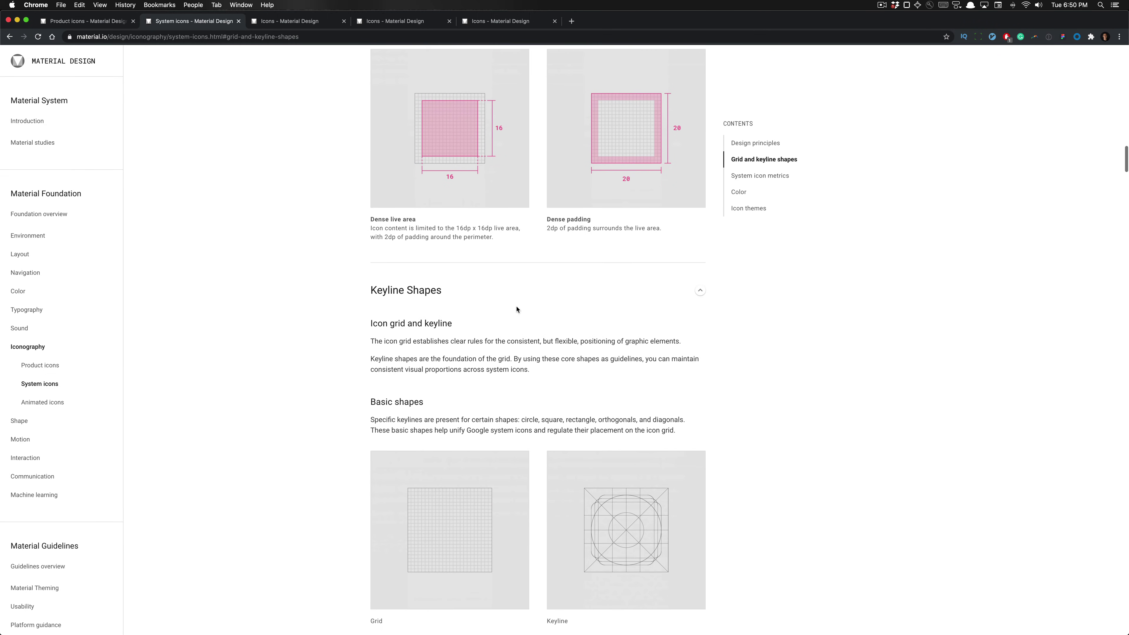
pyautogui.scroll(-5, 517, 308)
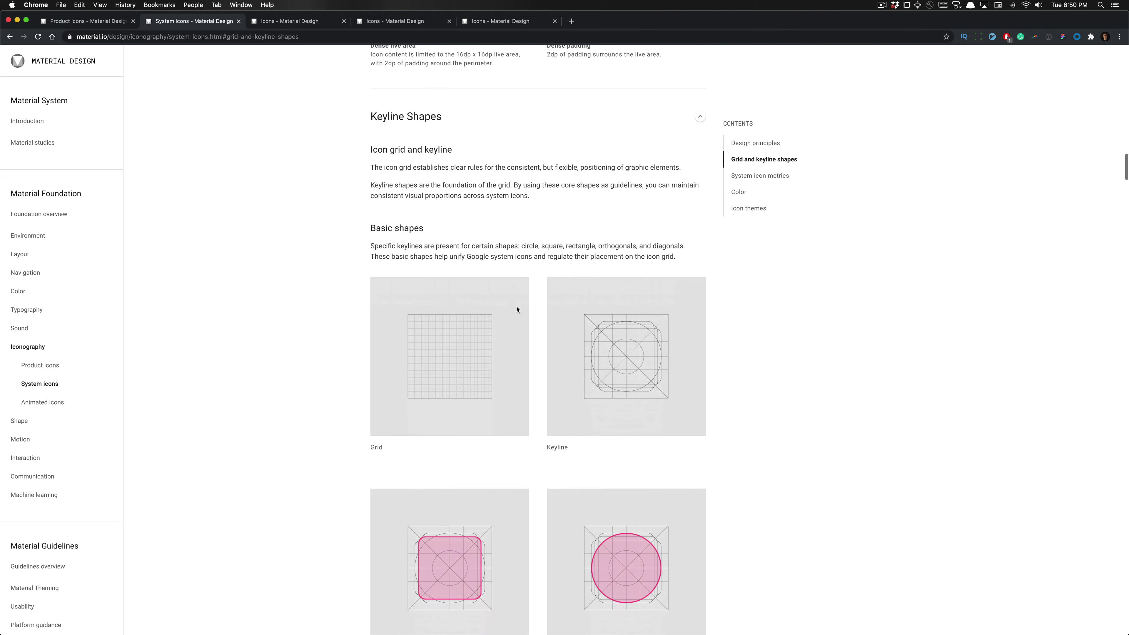
pyautogui.scroll(-6, 517, 309)
# Step: Visit the System icon metrics, Color and Icon themes sections, then go to the Icons library tab
pyautogui.click(752, 179)
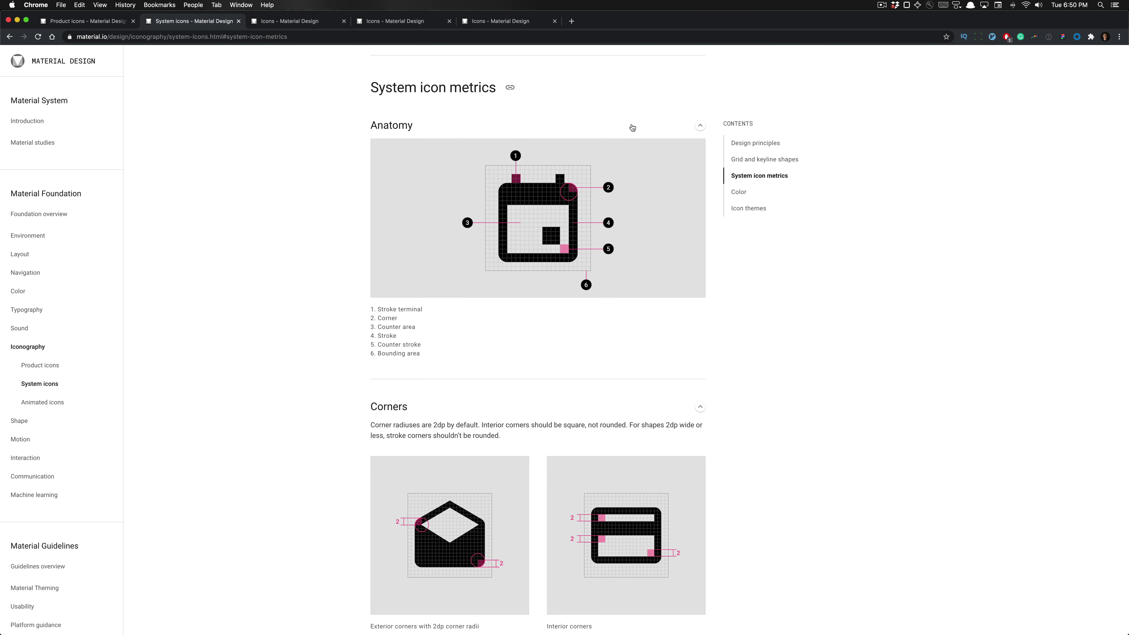
pyautogui.click(734, 194)
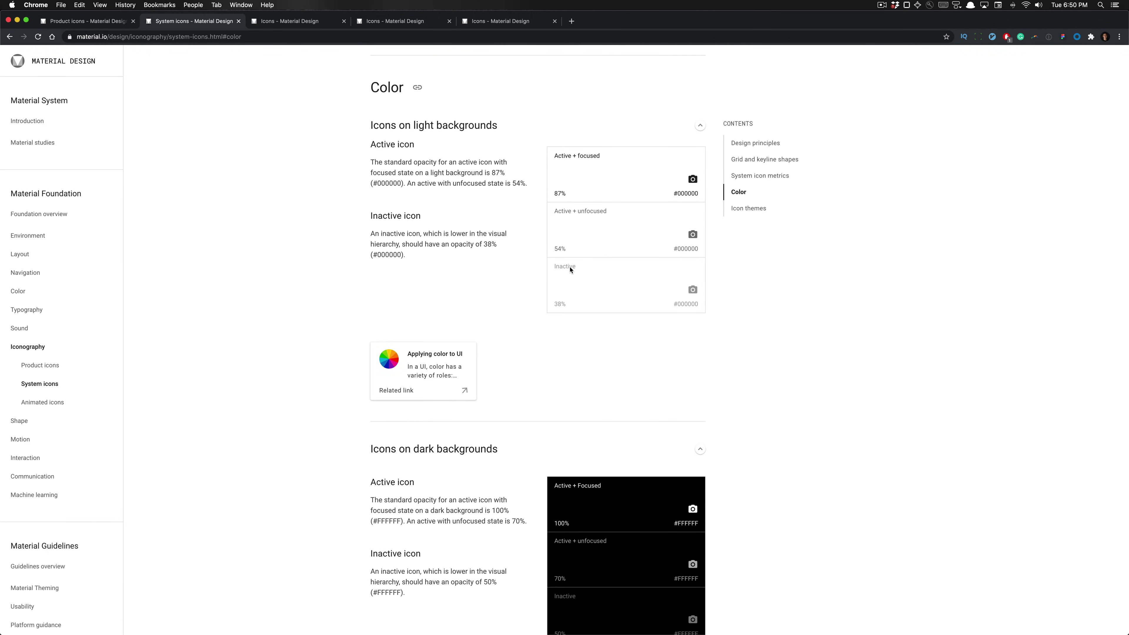
pyautogui.moveTo(574, 271); pyautogui.dragTo(405, 164)
pyautogui.click(487, 127)
pyautogui.click(475, 127)
pyautogui.click(756, 209)
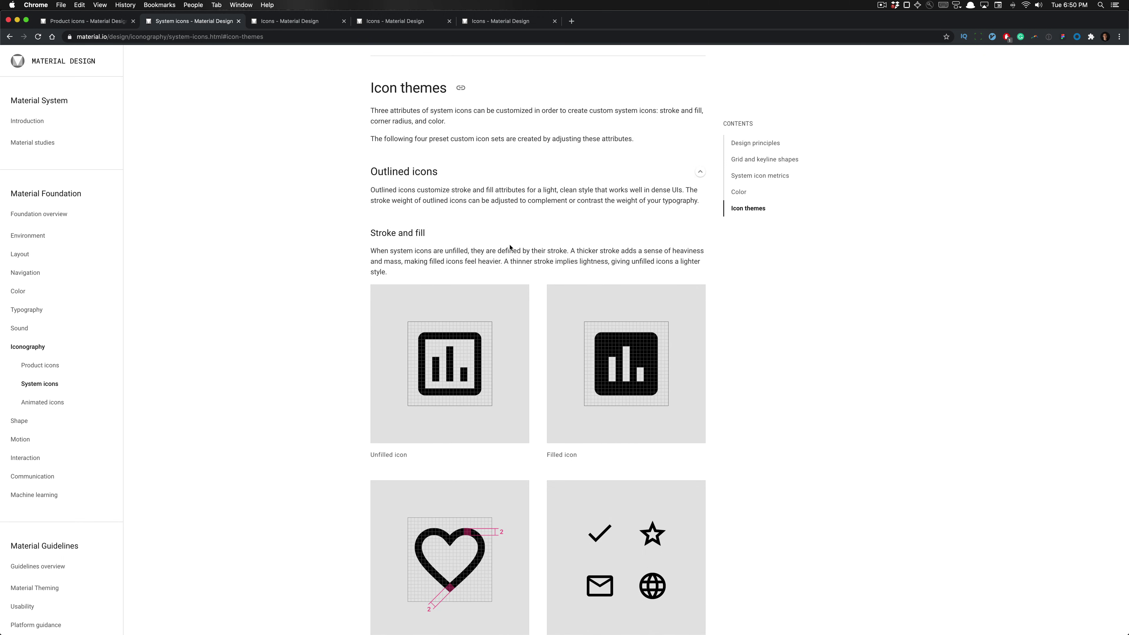
pyautogui.scroll(-15, 306, 160)
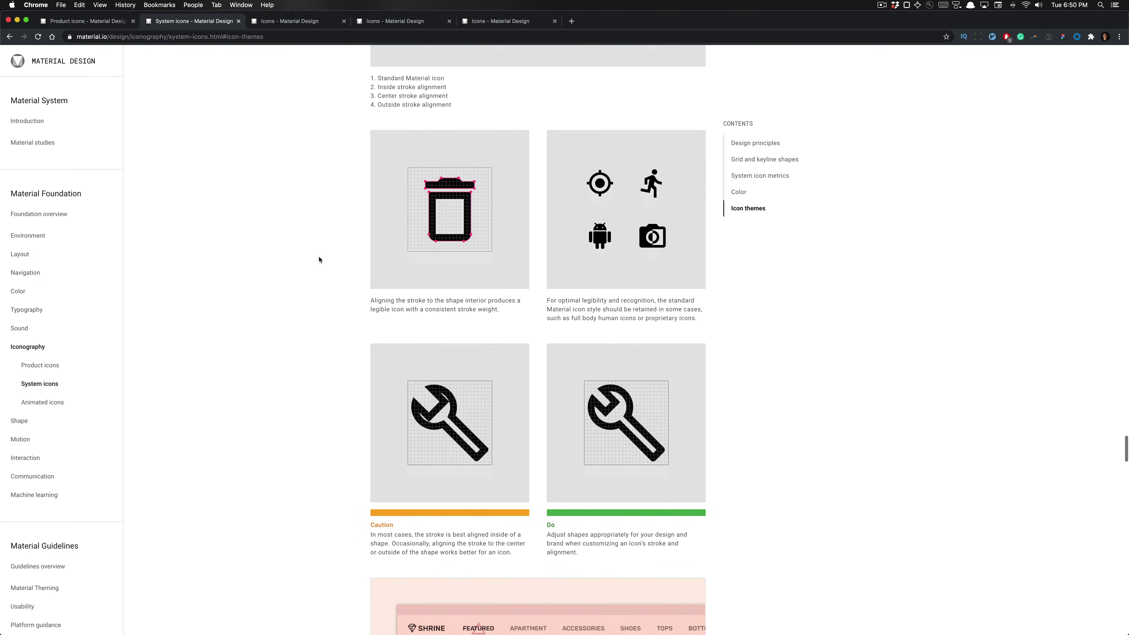
pyautogui.hotkey('ctrl', 'Tab')
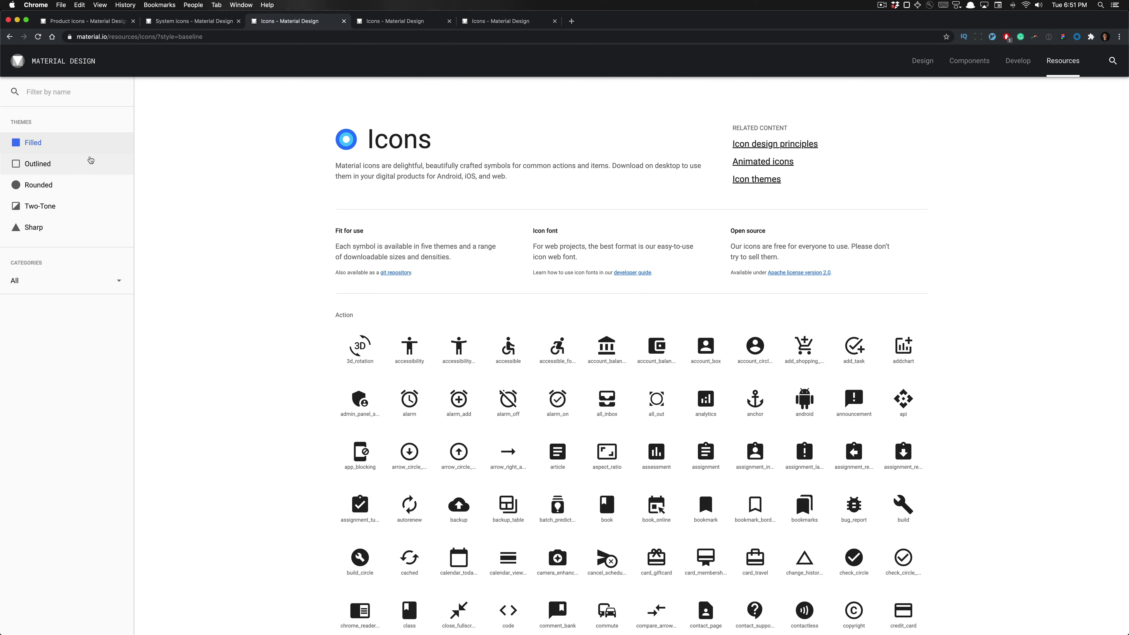
# Step: Preview the Outlined, Rounded and Two-Tone themes, then set the icon library to Sharp
pyautogui.click(50, 165)
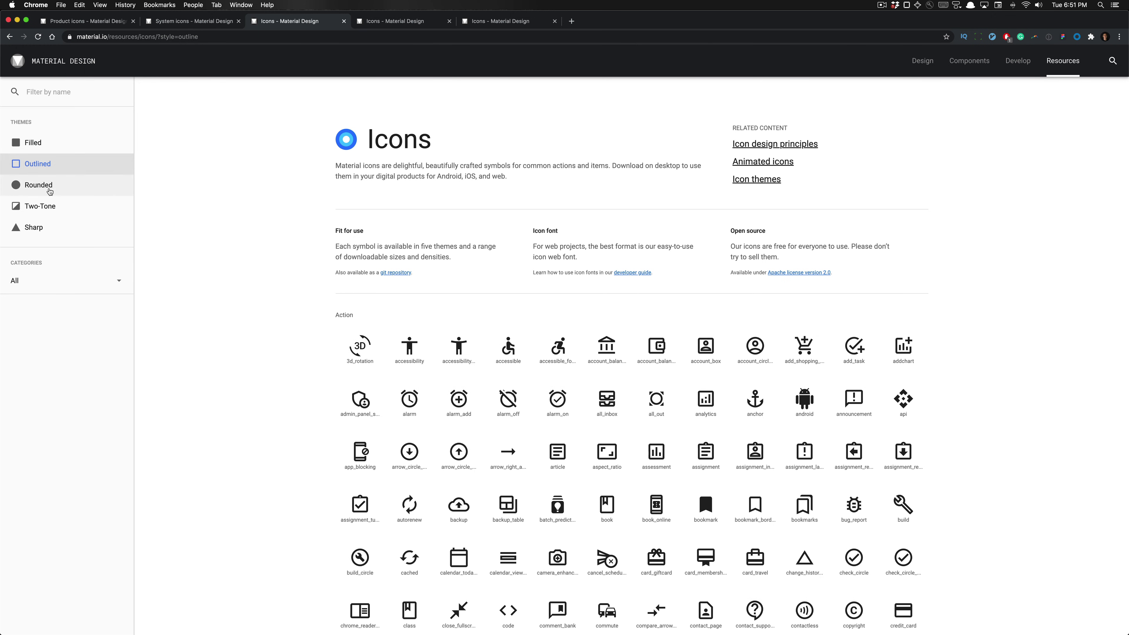
pyautogui.click(40, 185)
pyautogui.click(47, 207)
pyautogui.click(56, 229)
# Step: Return to the System icons tab and scroll to the sharp theme's 0dp corner-radius example
pyautogui.hotkey('ctrl', 'shift', 'Tab')
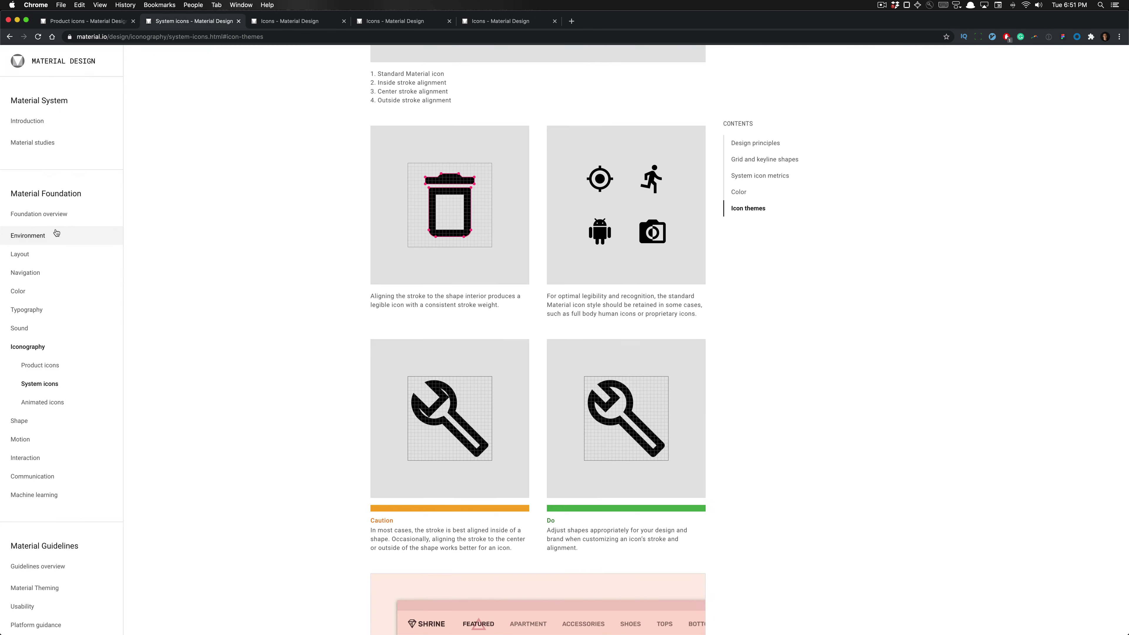
pyautogui.scroll(-20, 333, 383)
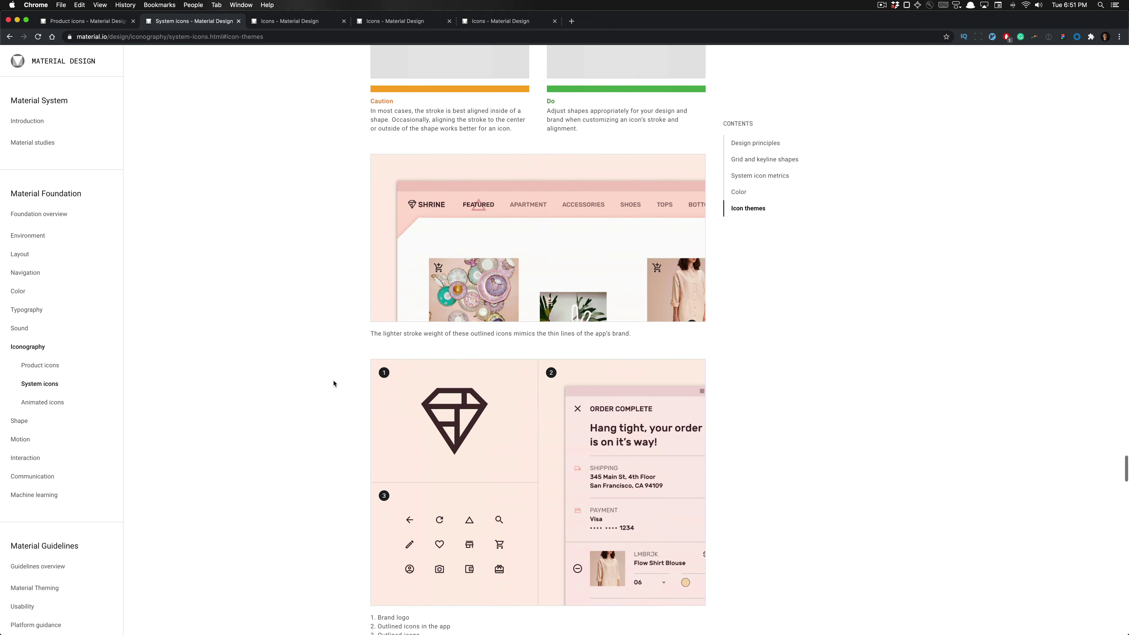
pyautogui.scroll(-10, 333, 383)
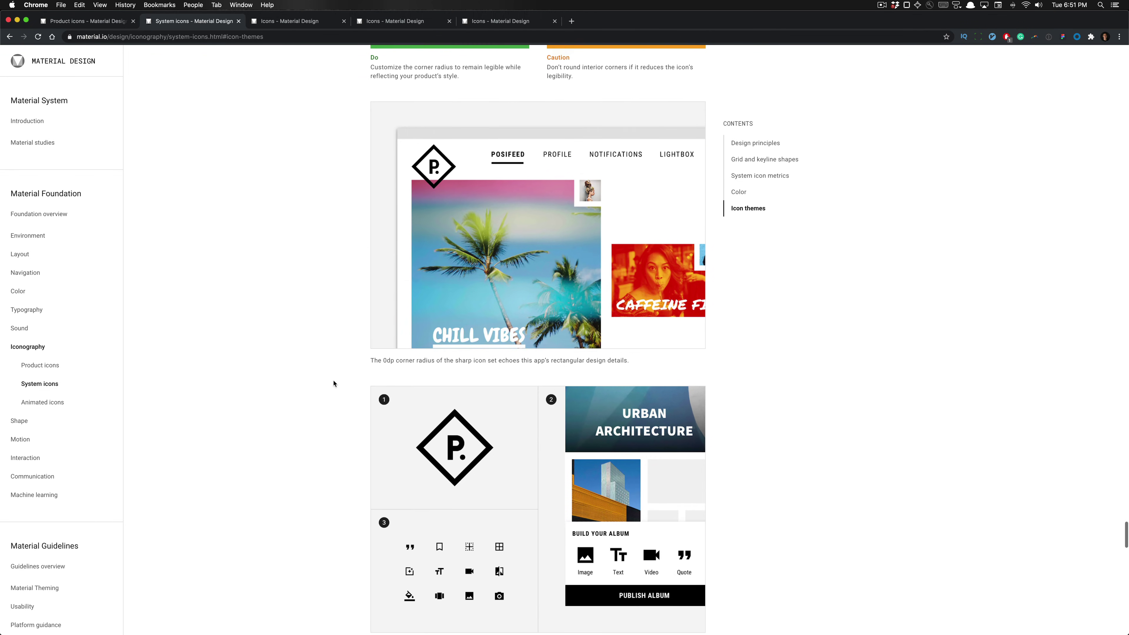
pyautogui.press('super+Tab')
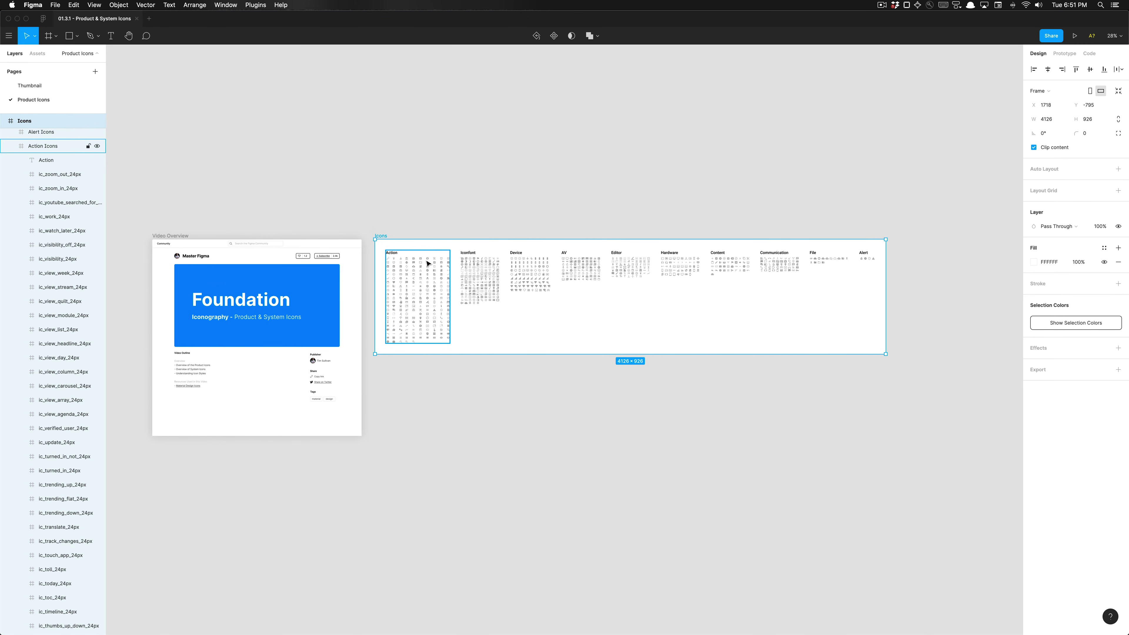
pyautogui.scroll(10, 395, 257)
pyautogui.scroll(-10, 395, 256)
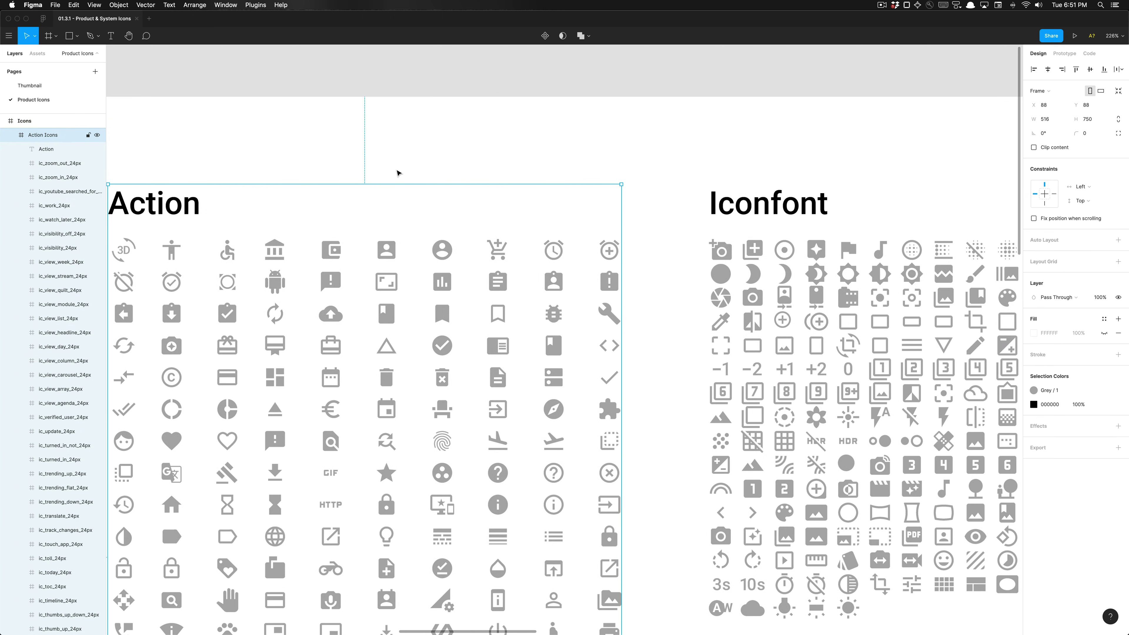
pyautogui.click(403, 153)
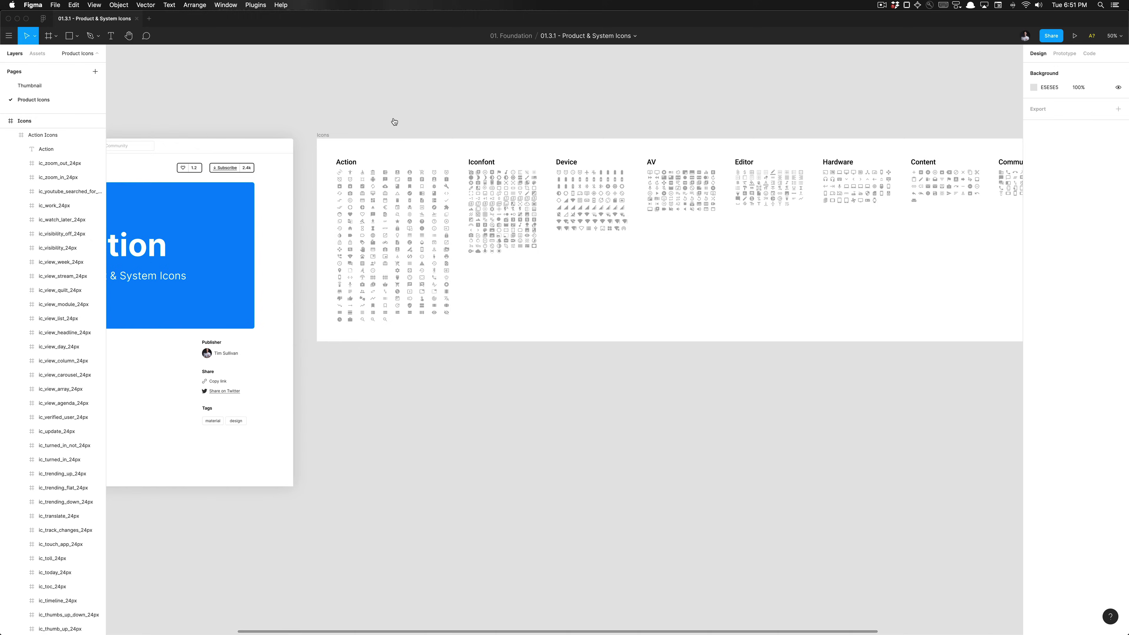
pyautogui.press('super+Tab')
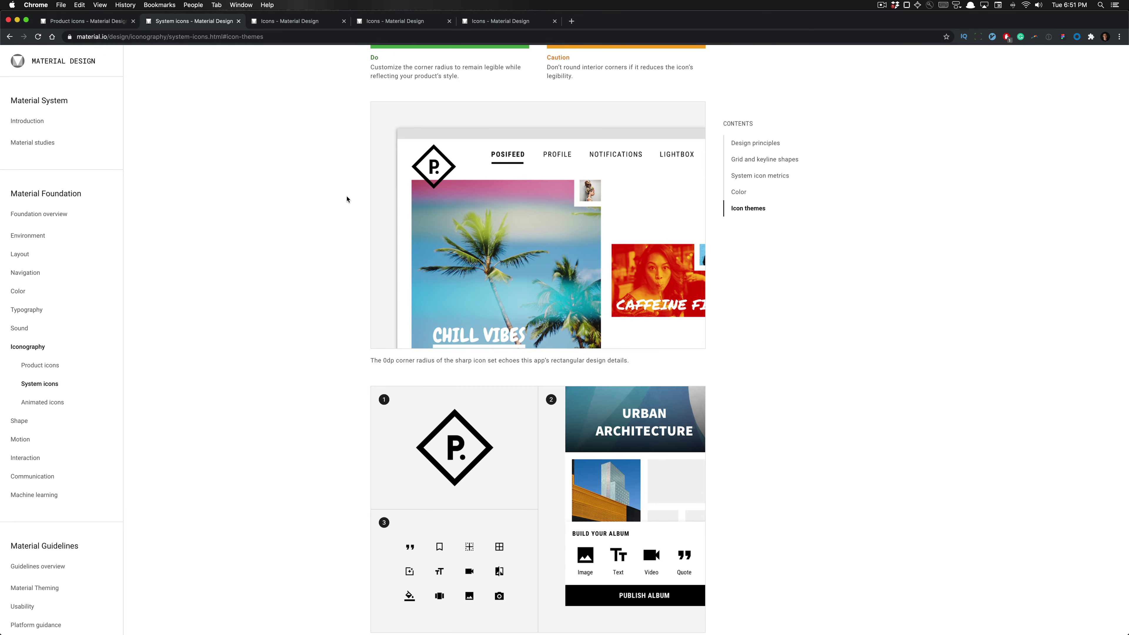
# Step: Scroll the page, return to the top, and select then deselect the System icons heading
pyautogui.scroll(-15, 347, 307)
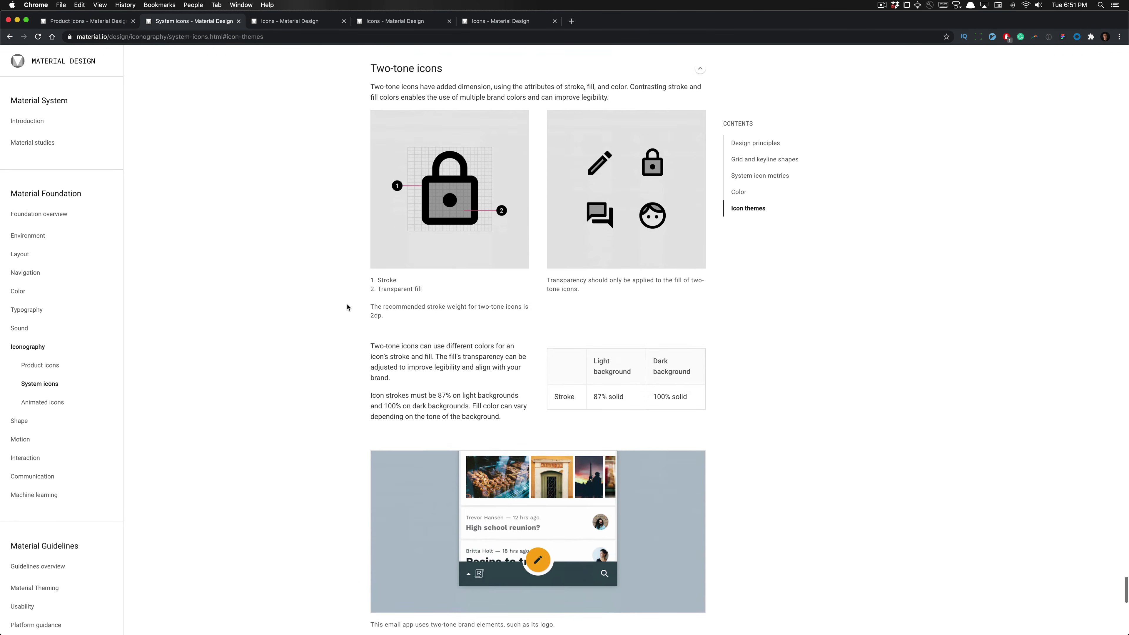
pyautogui.scroll(-15, 347, 307)
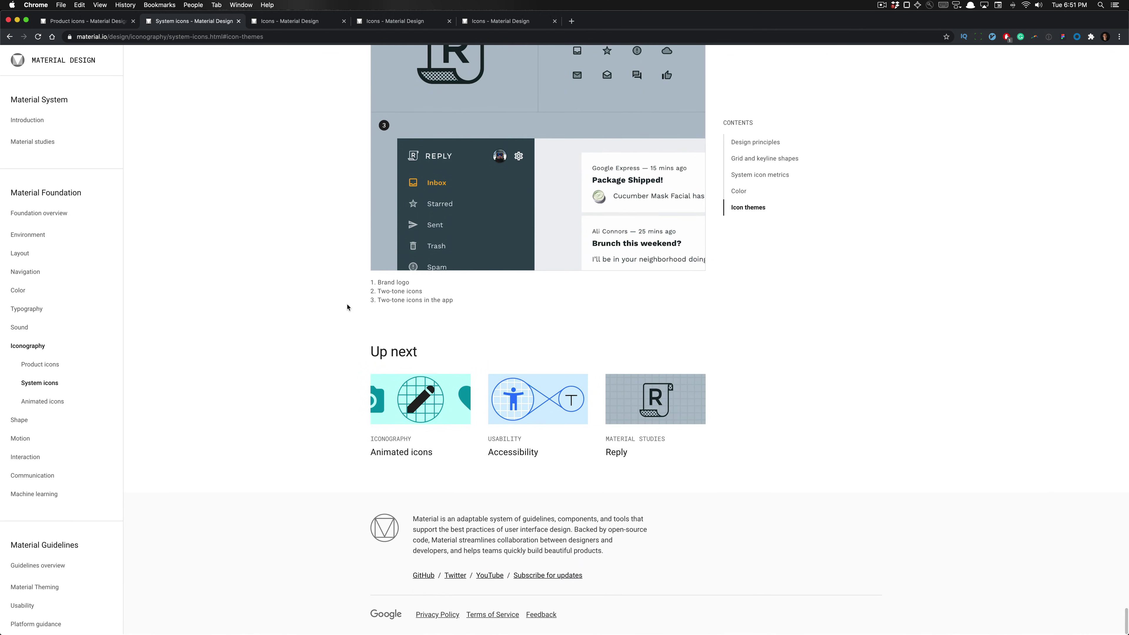
pyautogui.press('Home')
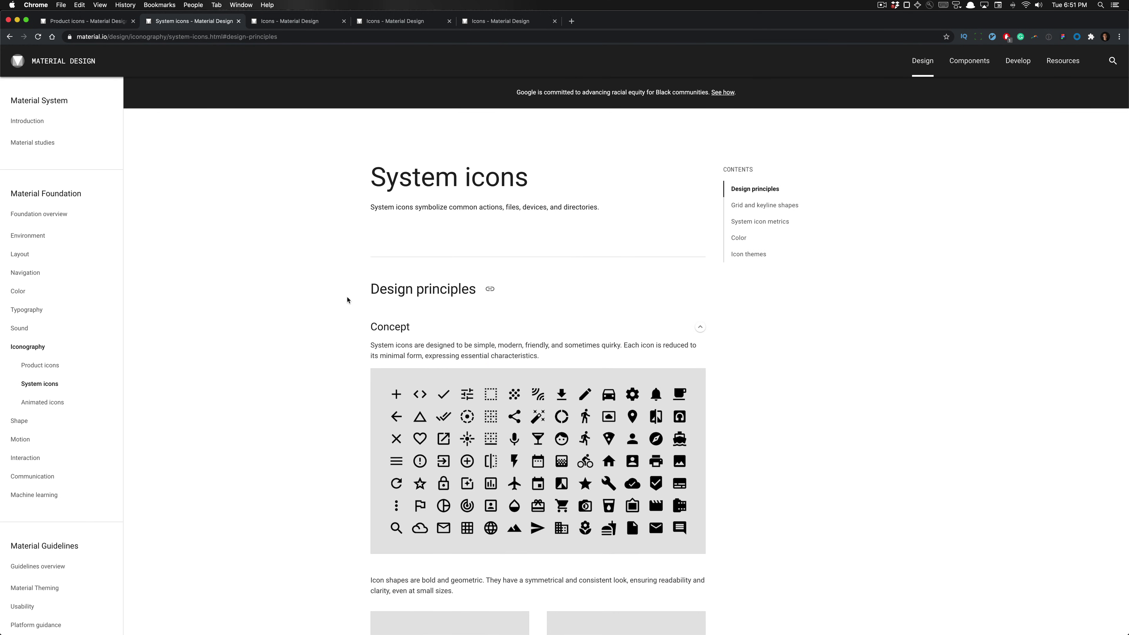
pyautogui.doubleClick(429, 176)
pyautogui.doubleClick(461, 177)
pyautogui.tripleClick(455, 176)
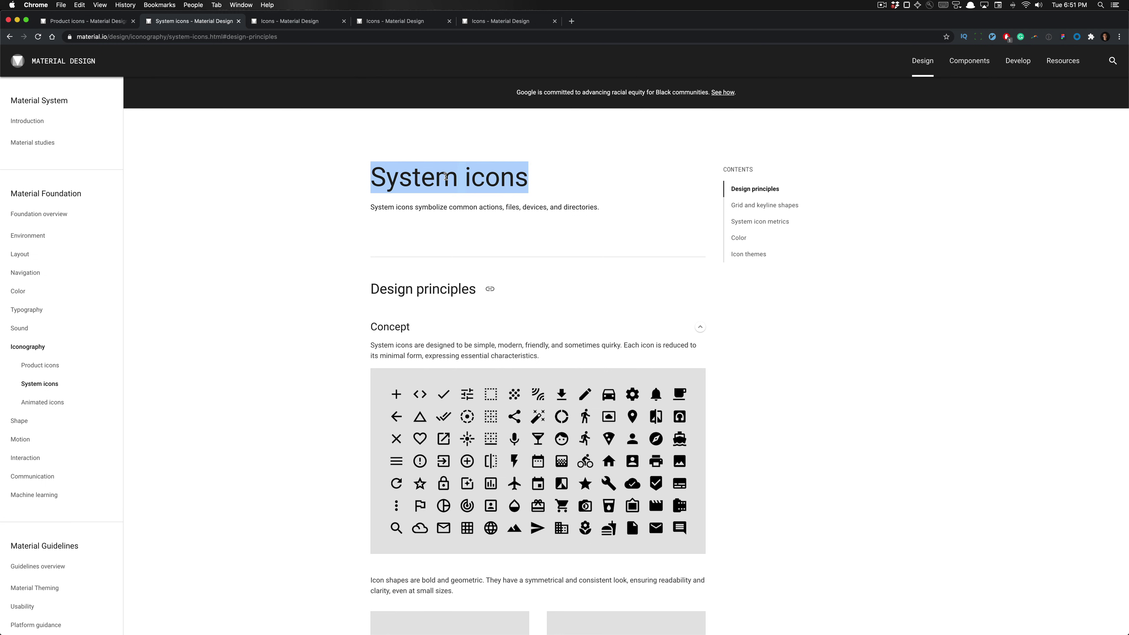
pyautogui.click(446, 177)
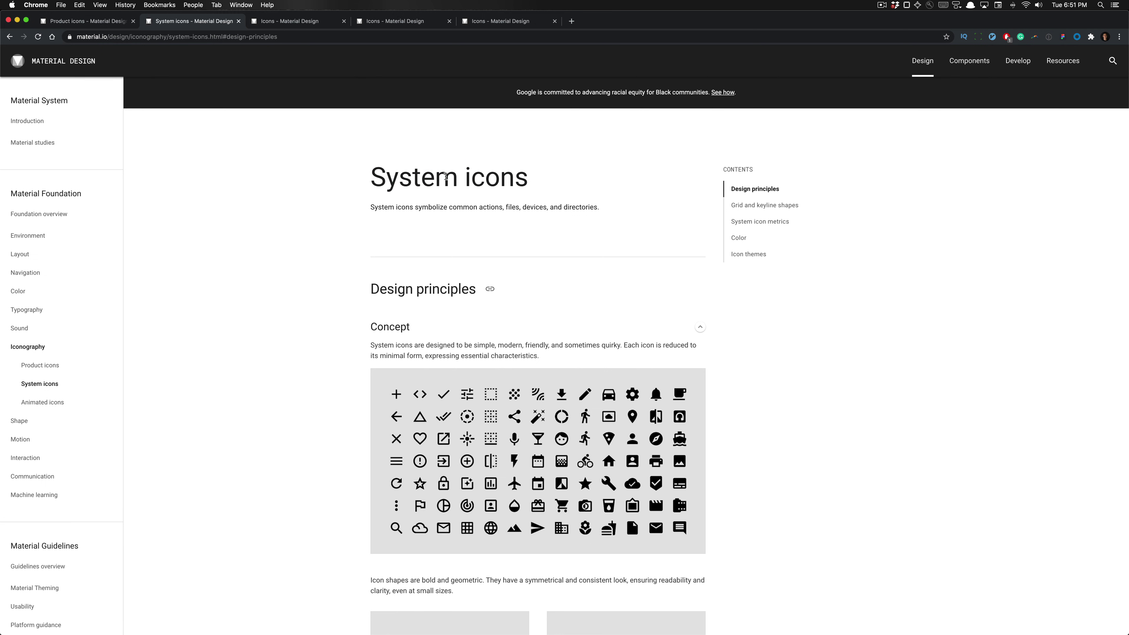
# Step: Close the System icons tab and open a new tab on the Google start page
pyautogui.press('super+w')
pyautogui.hotkey('ctrl', 'shift', 'Tab')
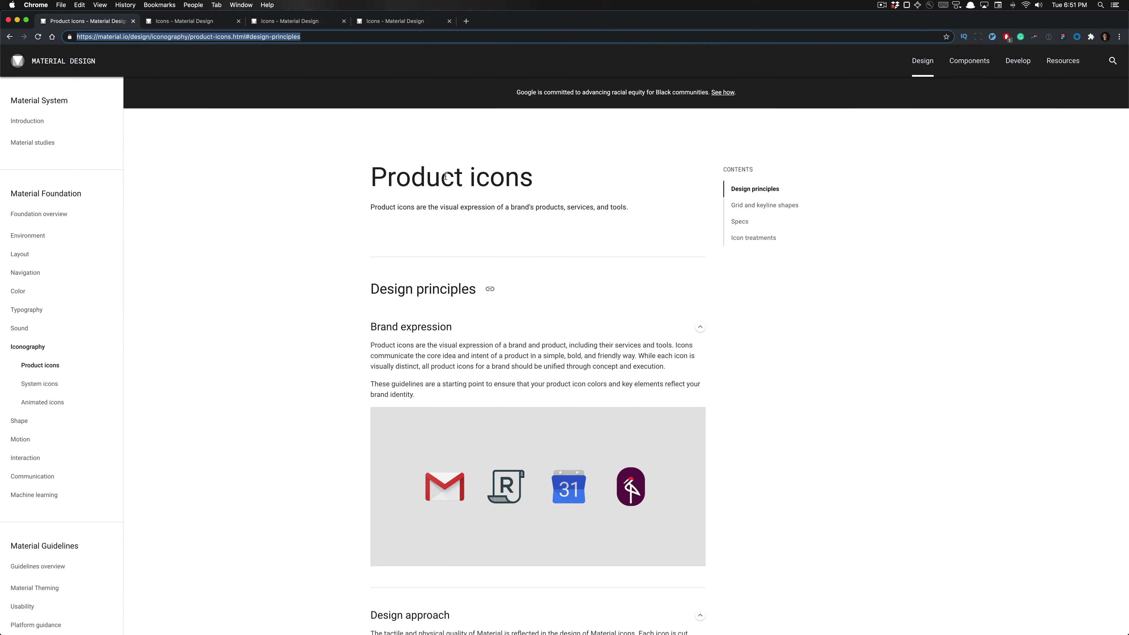
pyautogui.click(435, 208)
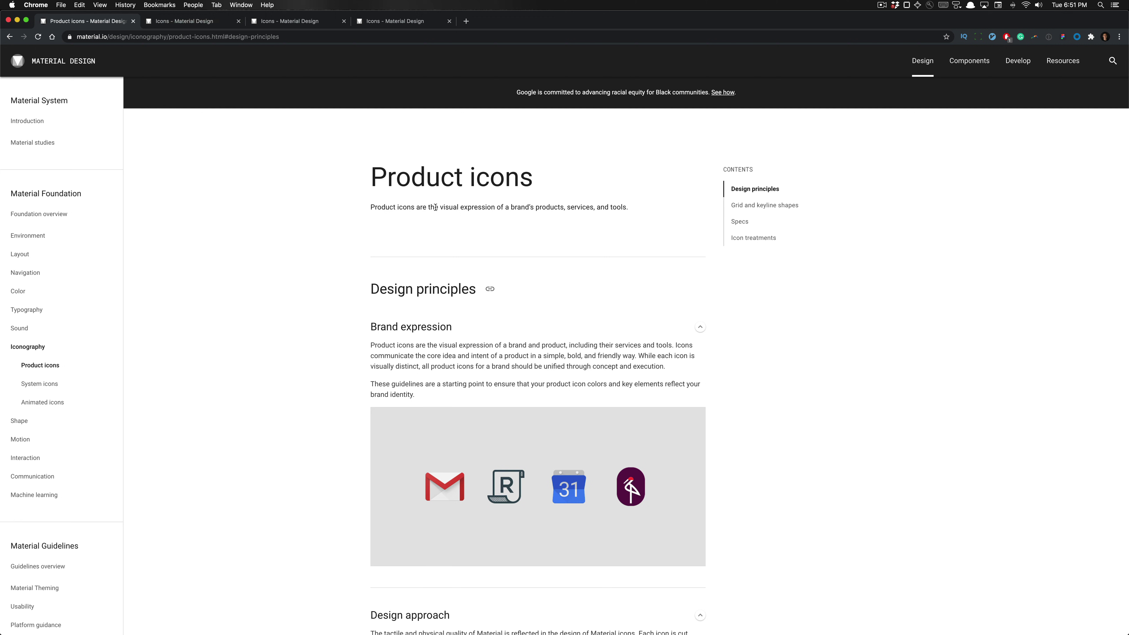
pyautogui.scroll(-5, 435, 207)
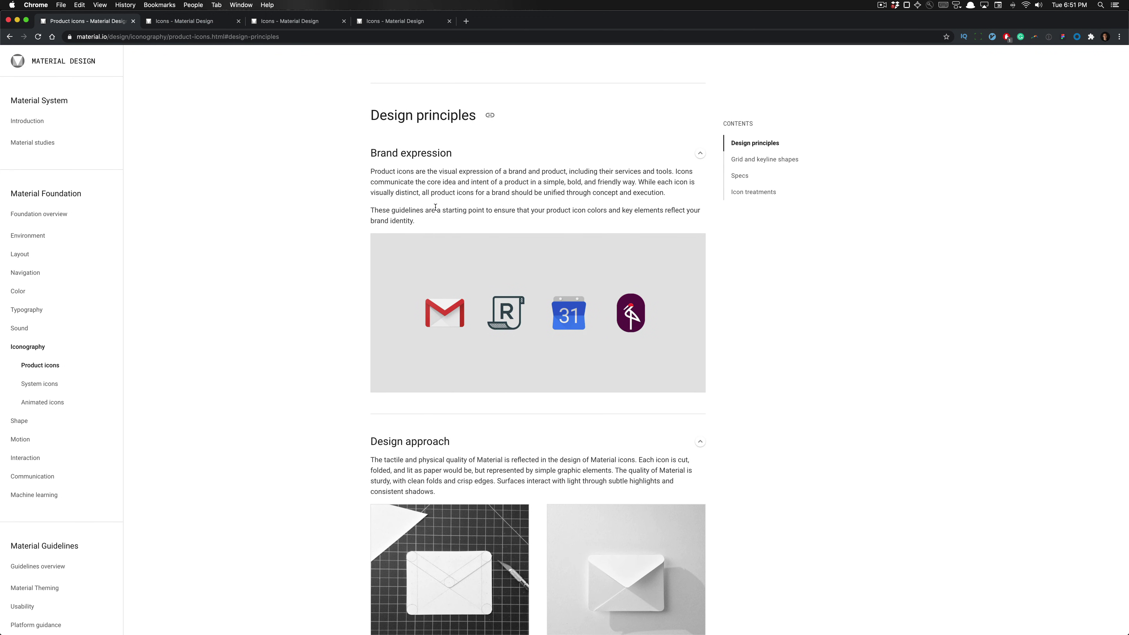
pyautogui.press('super+t')
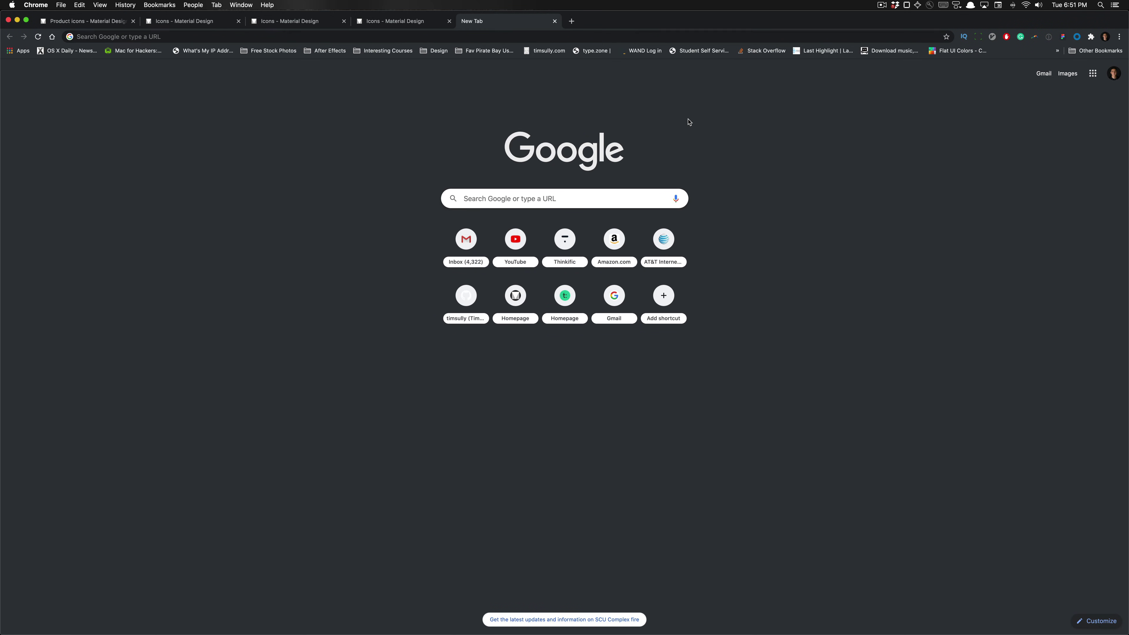
# Step: Browse the Google apps grid and the Sharp icon library tab, then go to the Product icons tab
pyautogui.click(1093, 75)
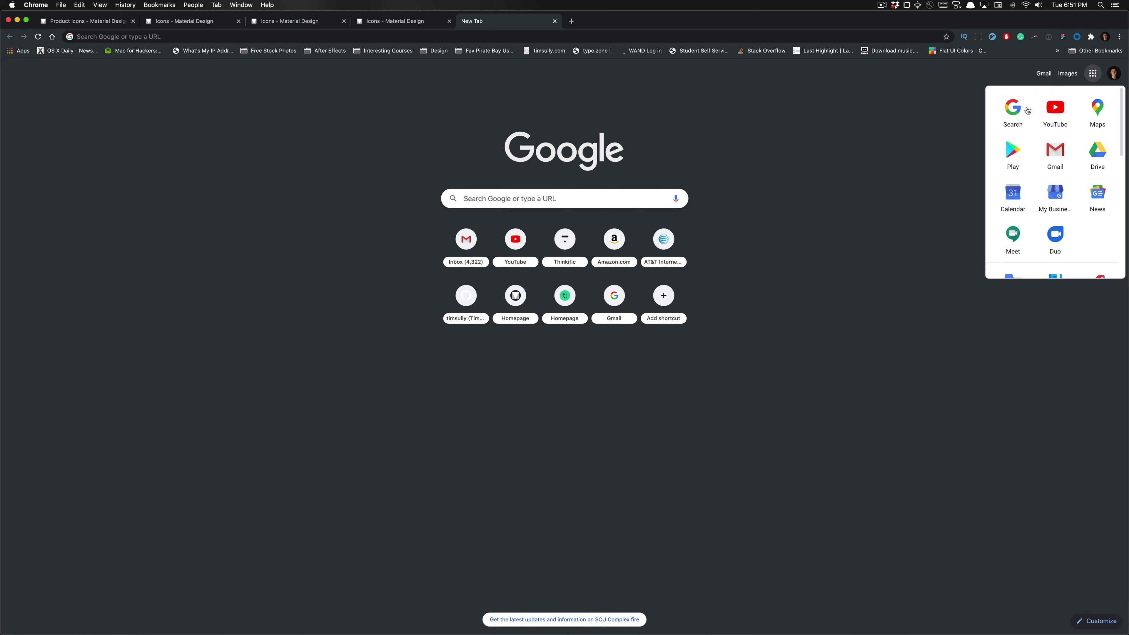
pyautogui.press('super+2')
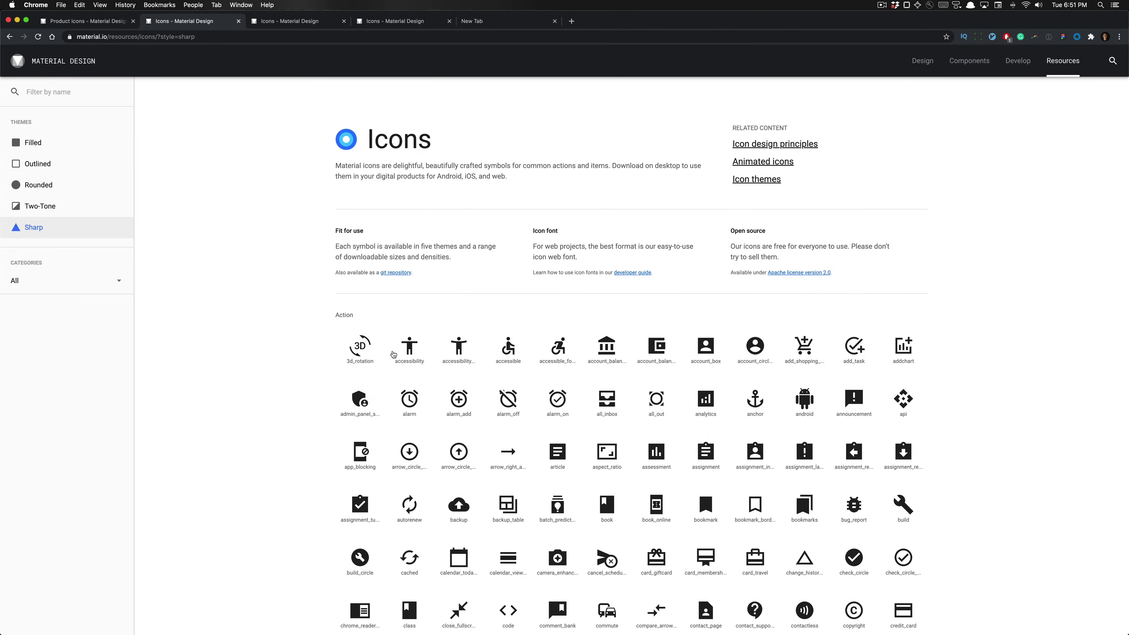
pyautogui.scroll(-2, 392, 351)
pyautogui.scroll(2, 466, 313)
pyautogui.press('super+9')
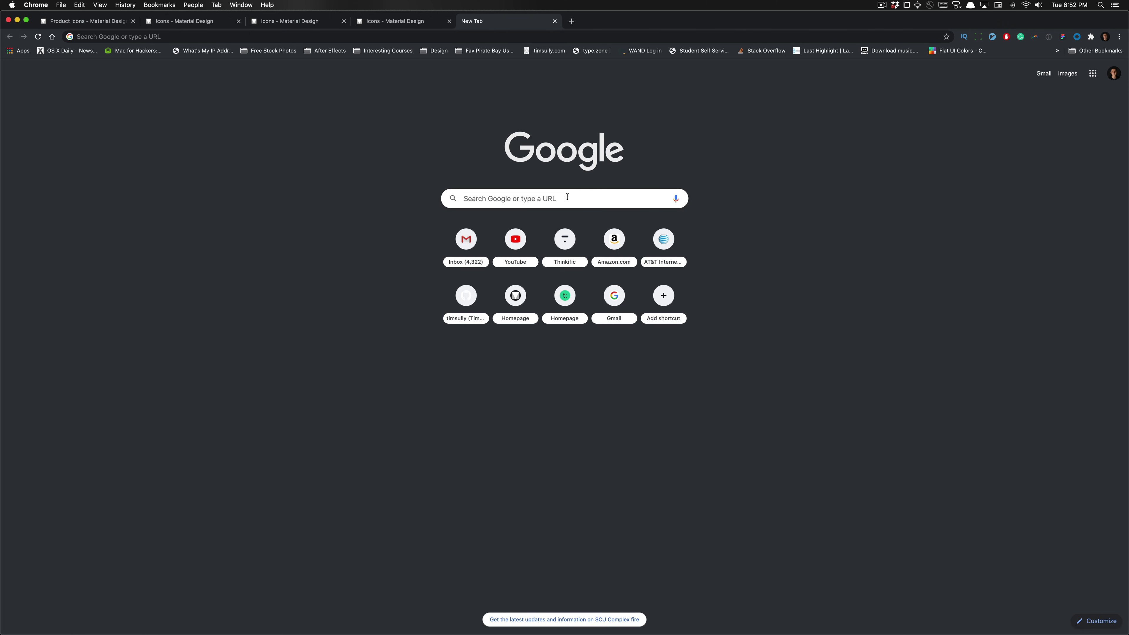
pyautogui.click(1092, 72)
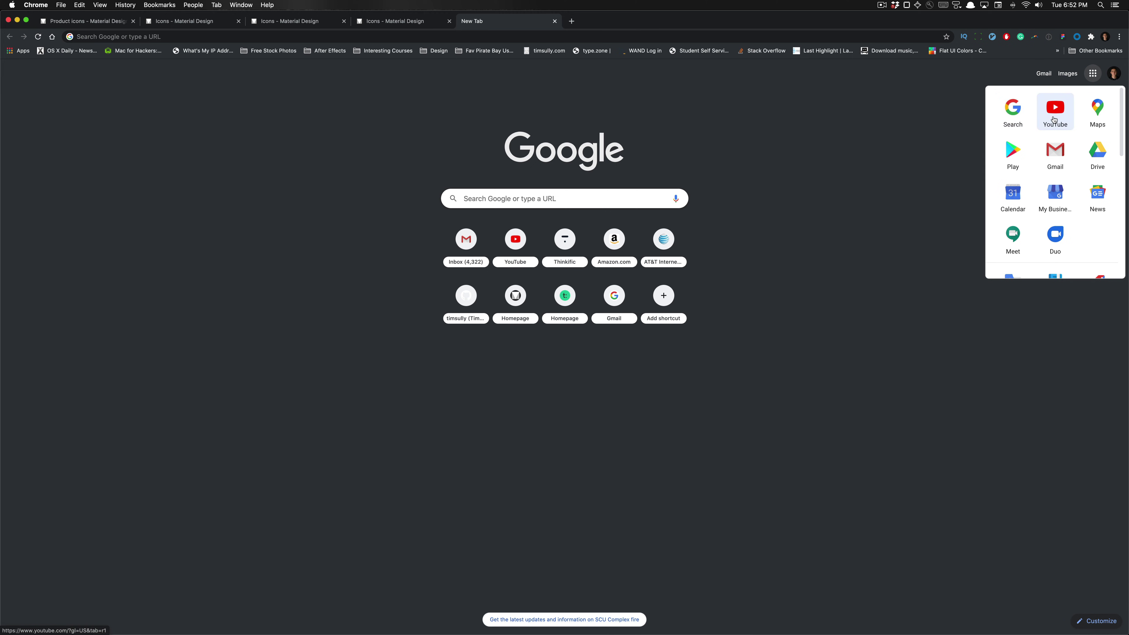
pyautogui.scroll(-10, 1053, 119)
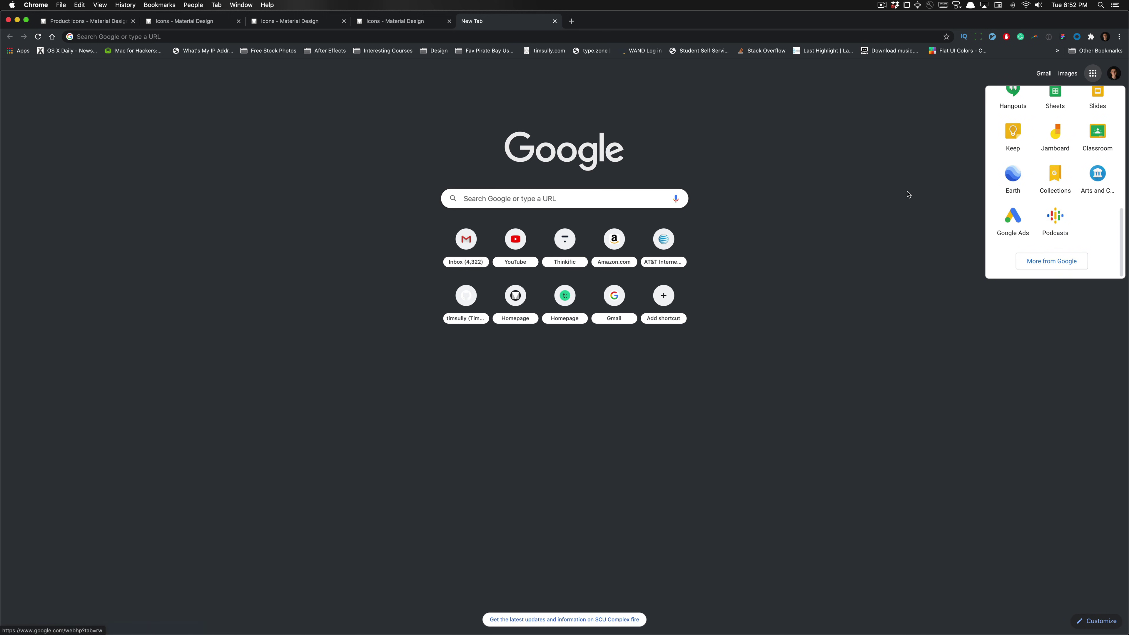
pyautogui.press('super+1')
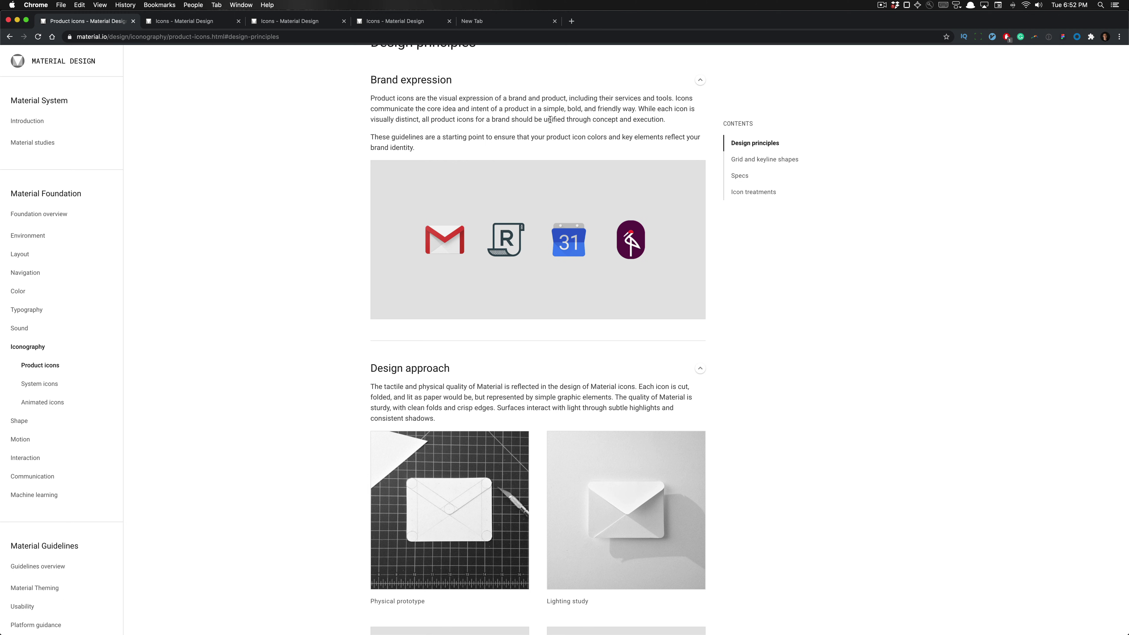
# Step: Highlight part of the Brand expression paragraph, then read down through Design approach
pyautogui.moveTo(559, 95); pyautogui.dragTo(668, 125)
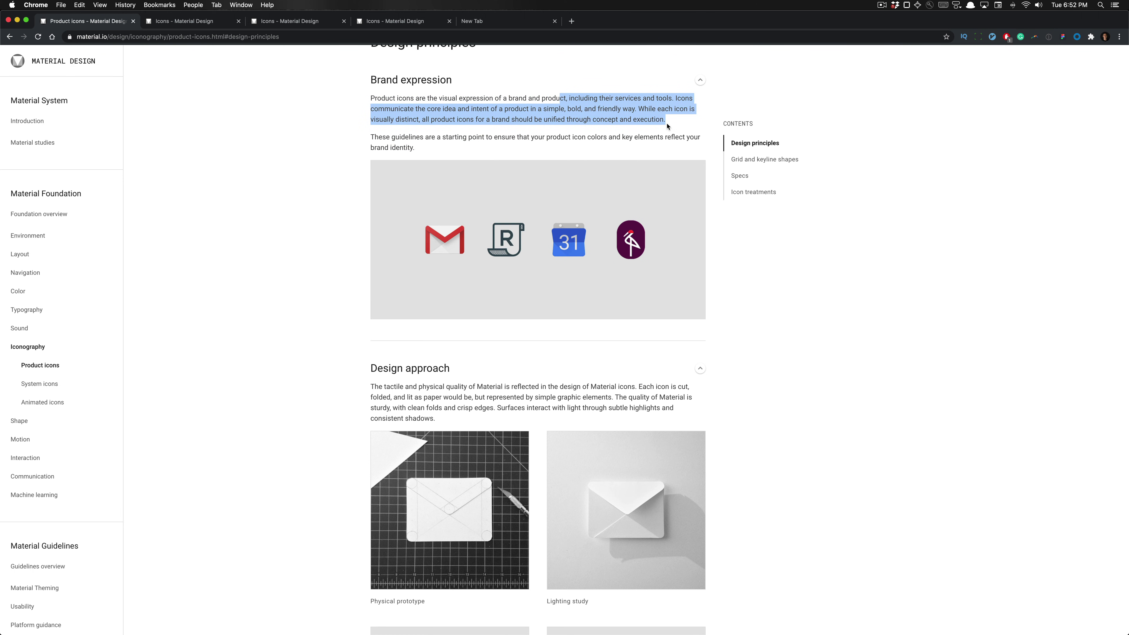
pyautogui.click(629, 111)
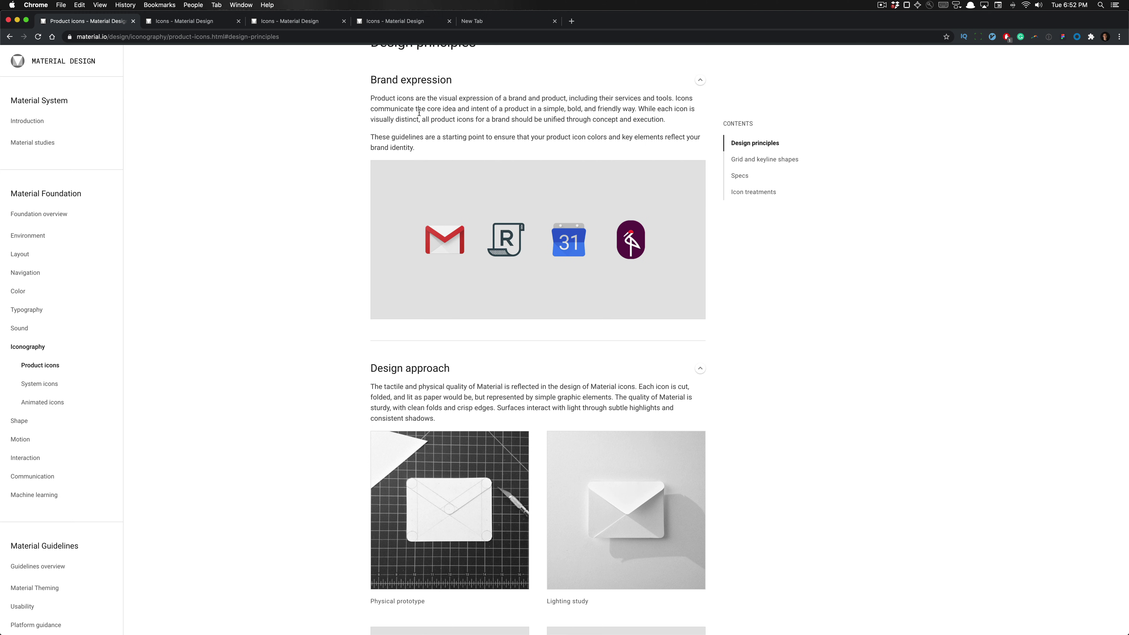
pyautogui.scroll(-2, 419, 112)
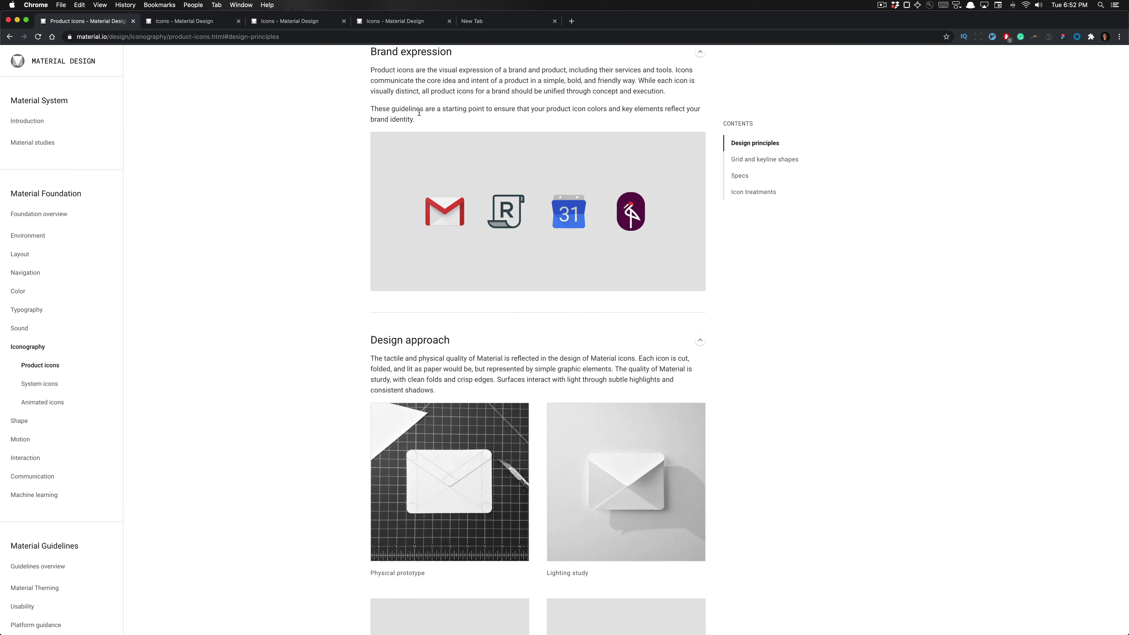
pyautogui.scroll(-8, 485, 285)
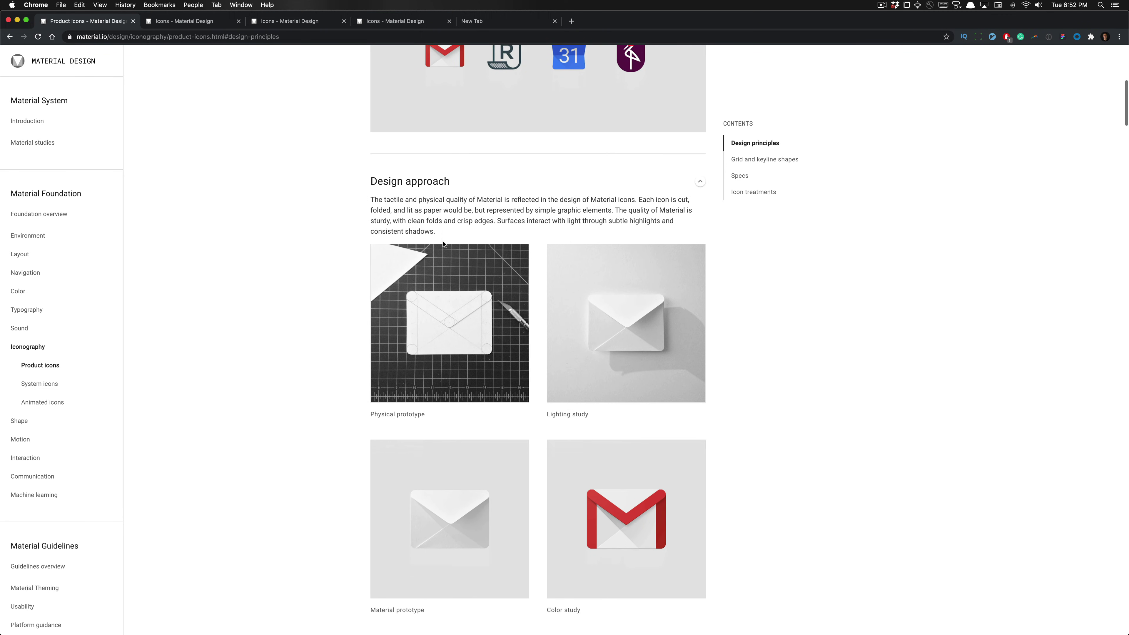
pyautogui.scroll(-4, 695, 290)
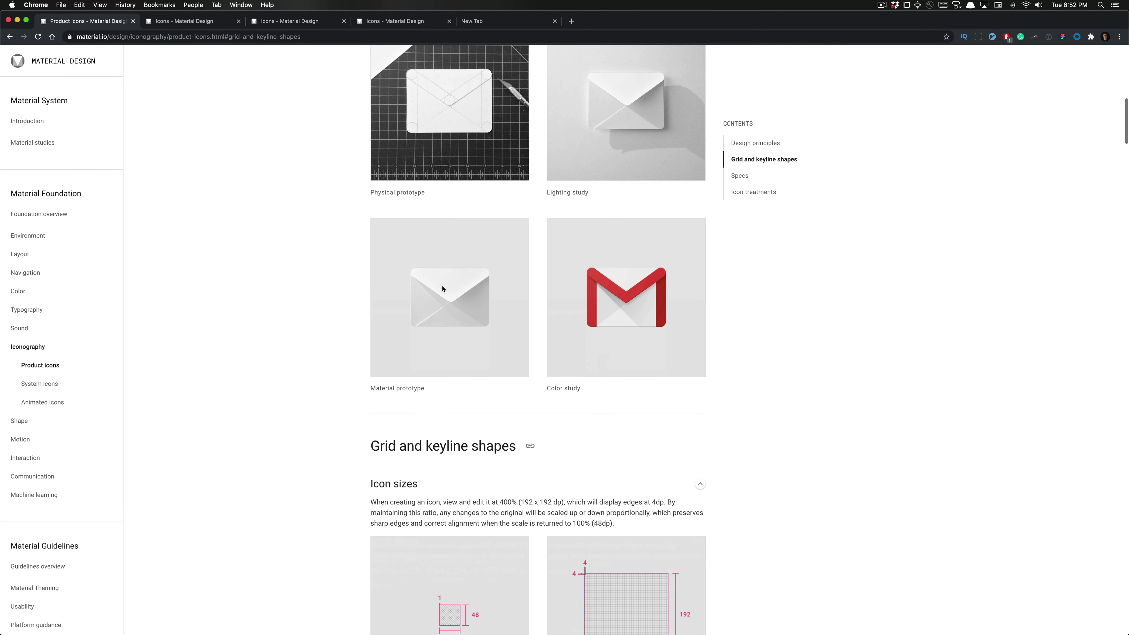
pyautogui.scroll(3, 325, 299)
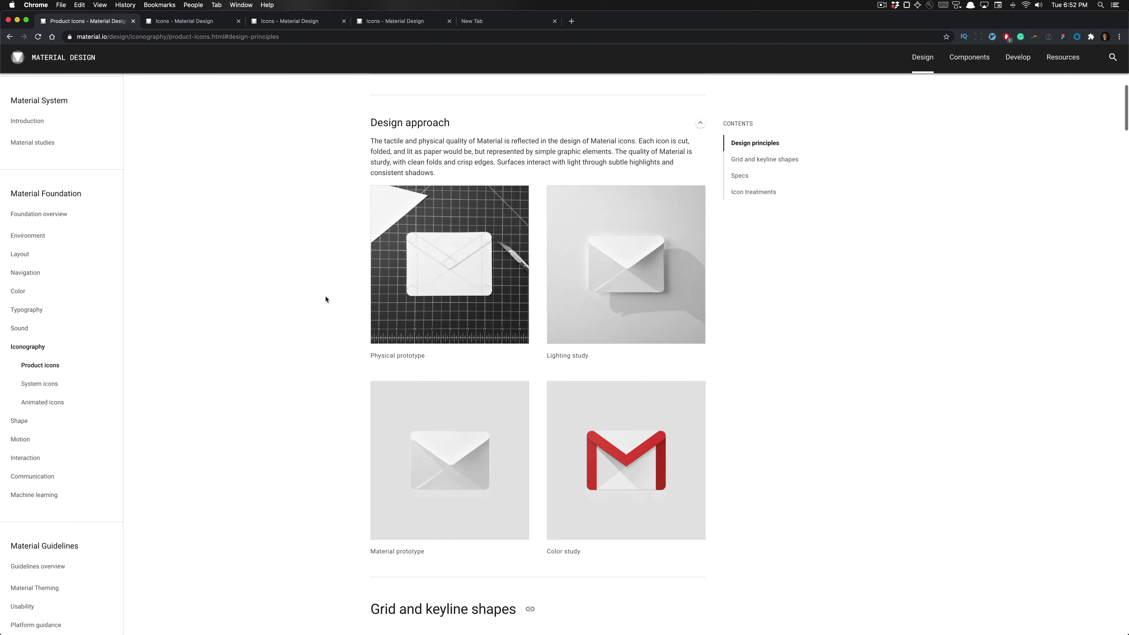
pyautogui.scroll(-1, 326, 300)
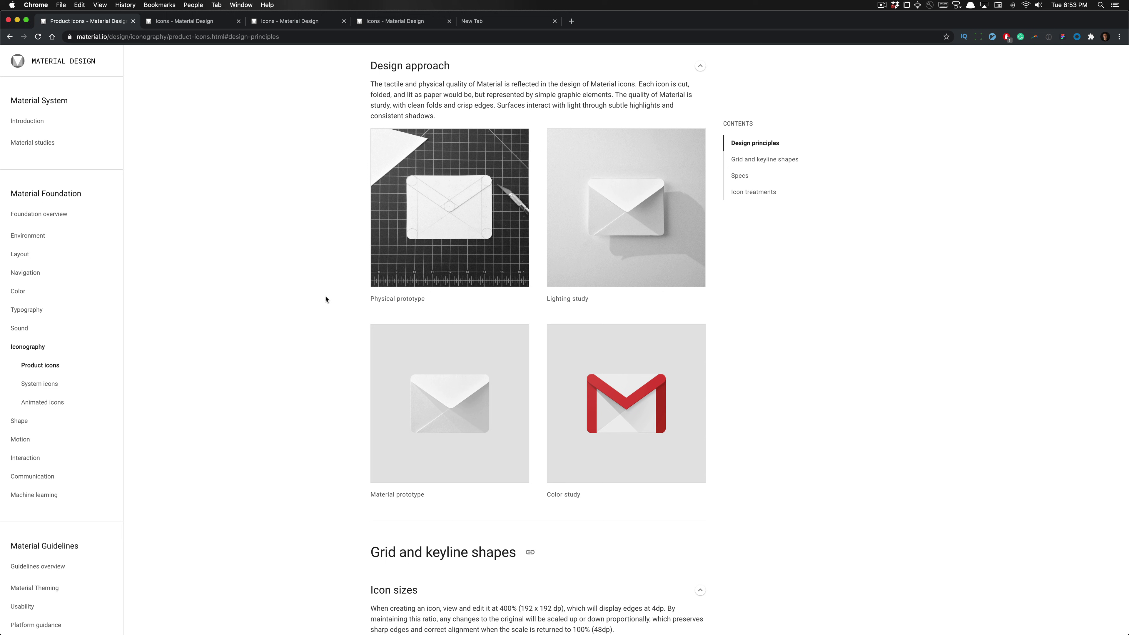
pyautogui.scroll(-1, 611, 388)
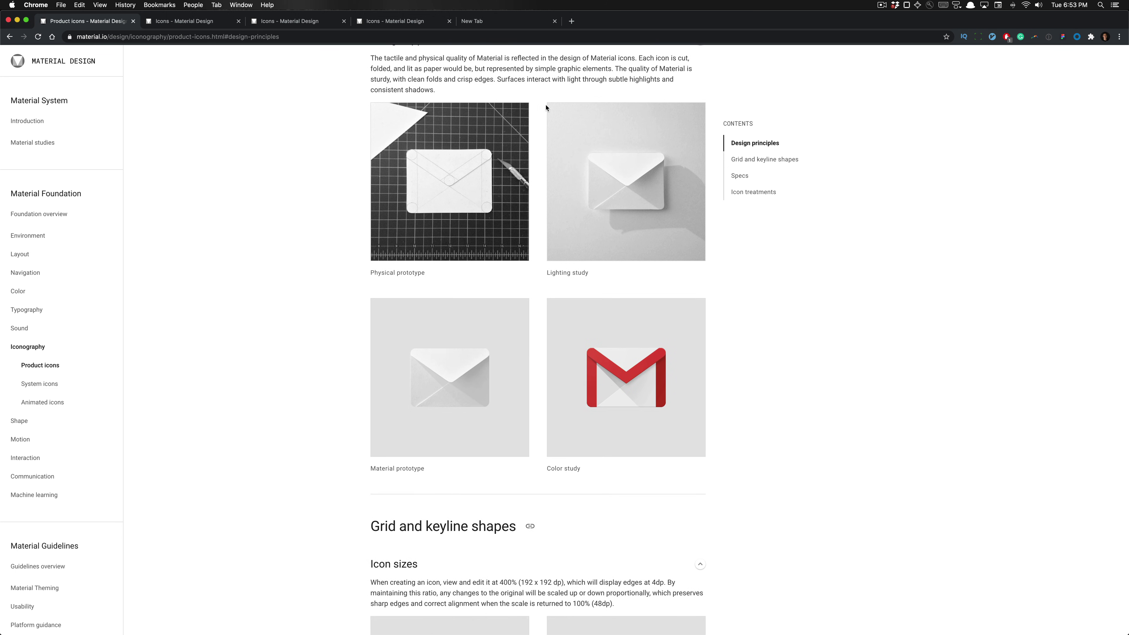
# Step: Highlight the surfaces-and-light sentence, then scroll on to the 48dp and 192dp icon size grids
pyautogui.moveTo(494, 79); pyautogui.dragTo(573, 79)
pyautogui.click(573, 79)
pyautogui.scroll(-7, 585, 327)
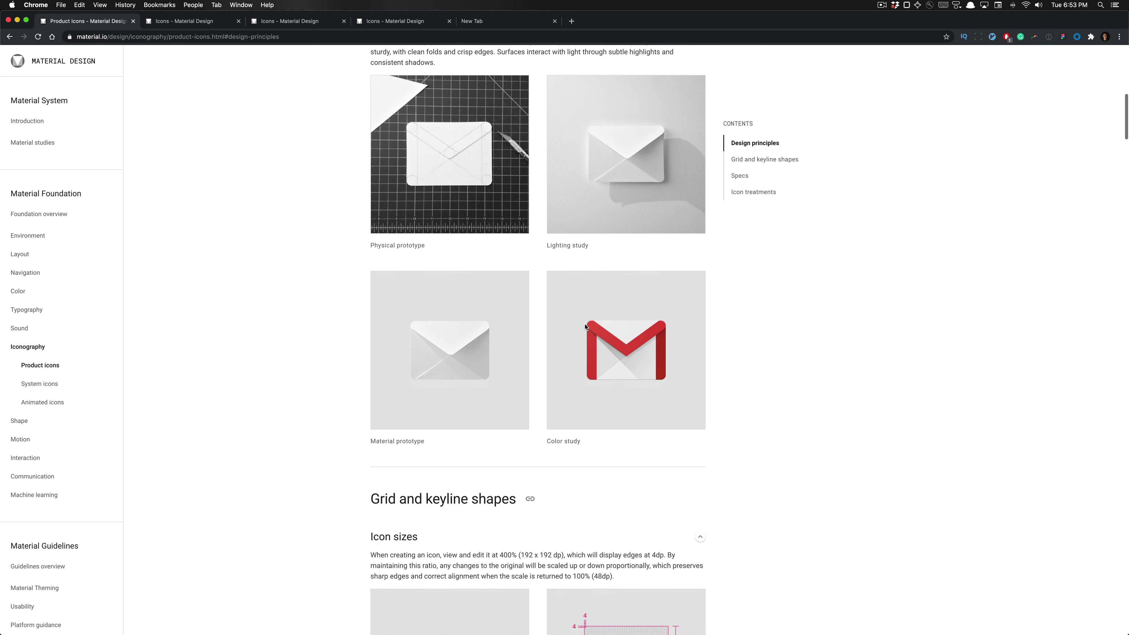
pyautogui.scroll(-1, 585, 327)
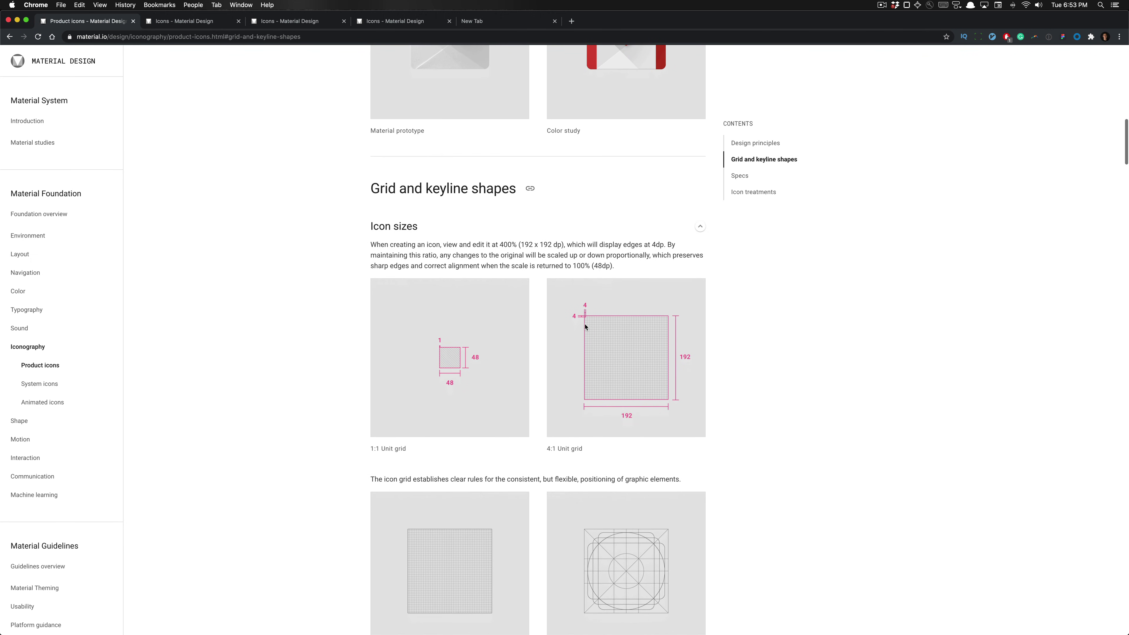
# Step: Browse the Google apps panel on the new tab page, then return to the Product icons guidelines tab
pyautogui.click(489, 21)
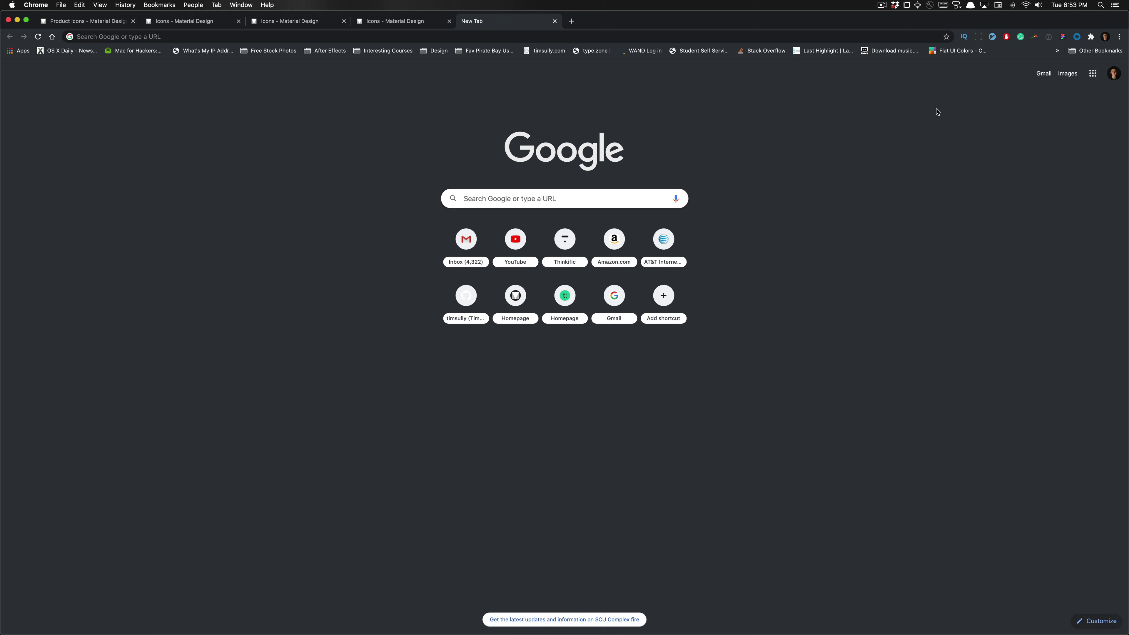
pyautogui.click(1092, 74)
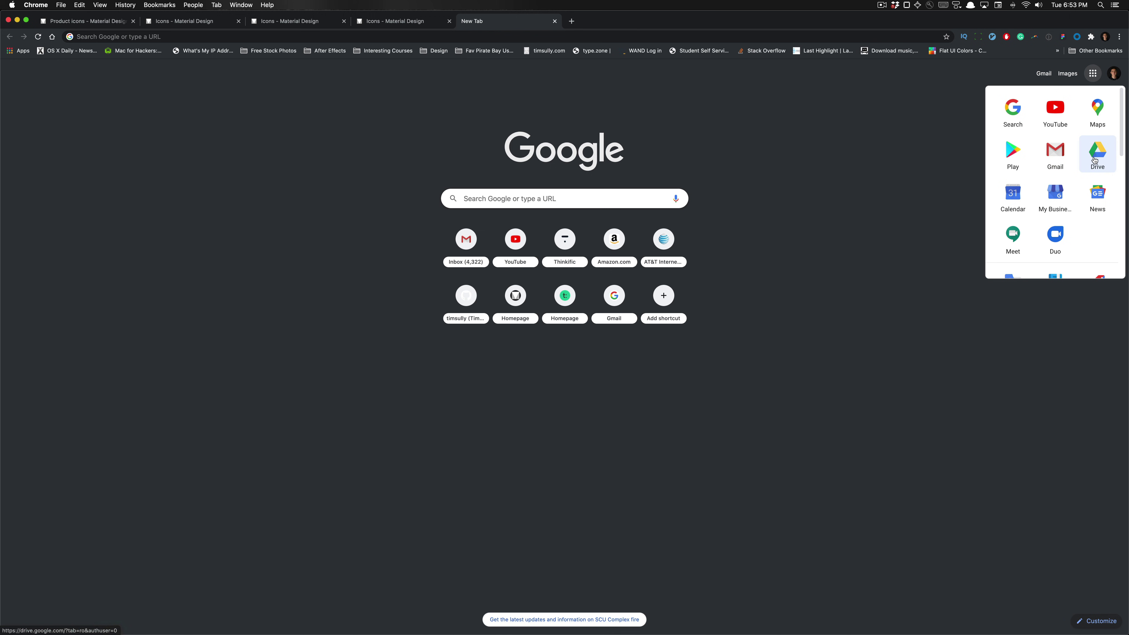
pyautogui.scroll(5, 1097, 160)
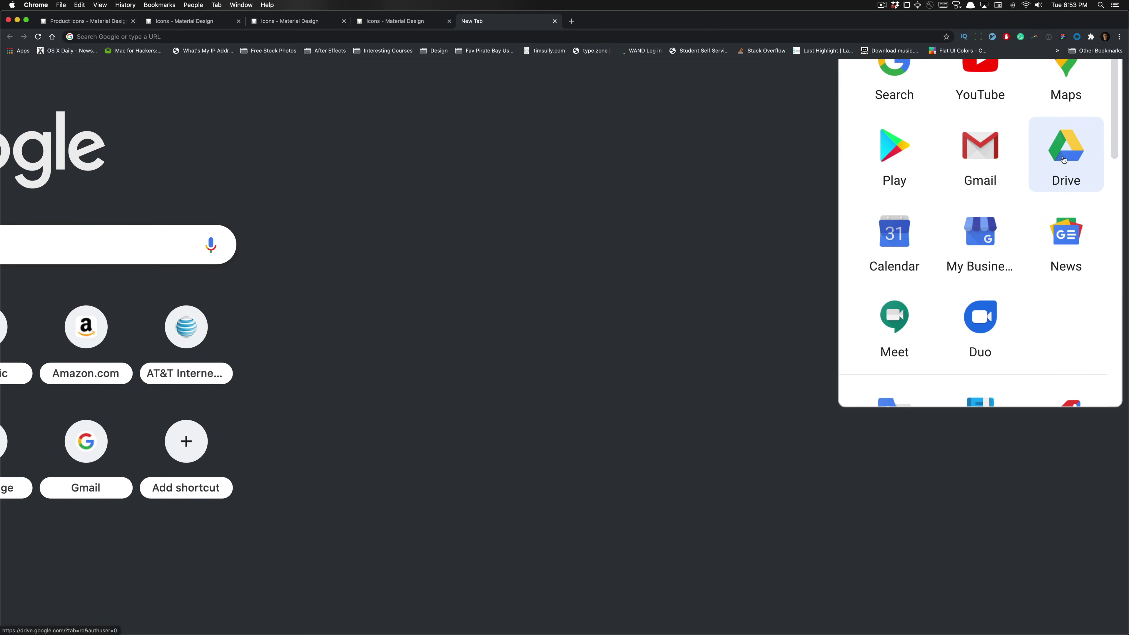
pyautogui.scroll(-5, 1006, 261)
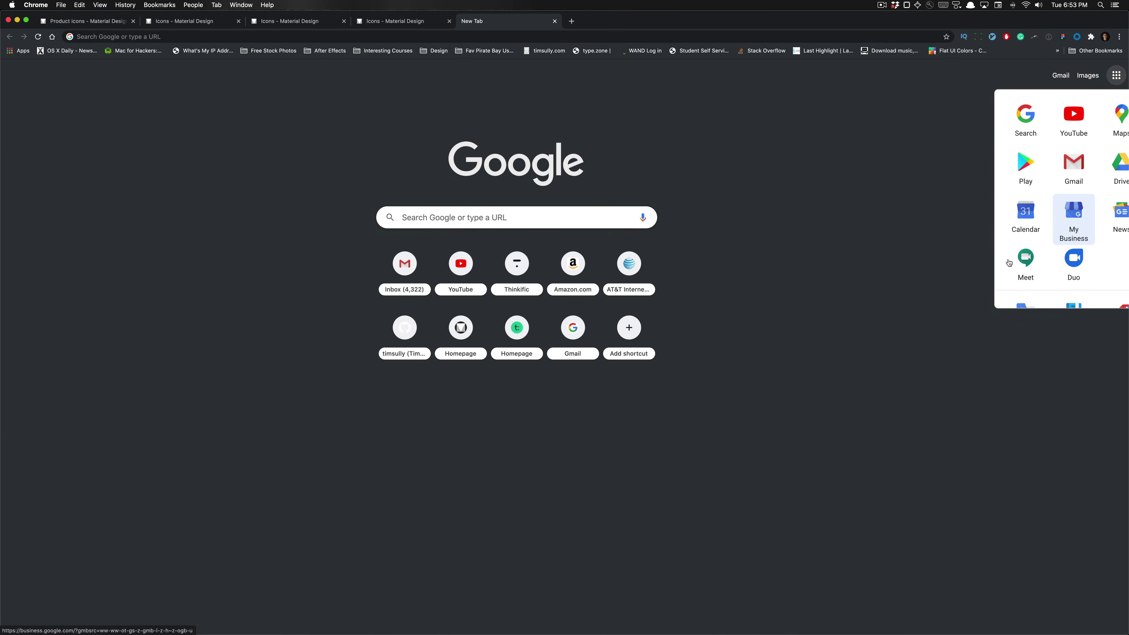
pyautogui.click(907, 237)
pyautogui.hotkey('ctrl', 'shift', 'Tab')
pyautogui.hotkey('ctrl', 'shift', 'Tab')
pyautogui.hotkey('ctrl', 'shift', 'Tab')
pyautogui.hotkey('ctrl', 'shift', 'Tab')
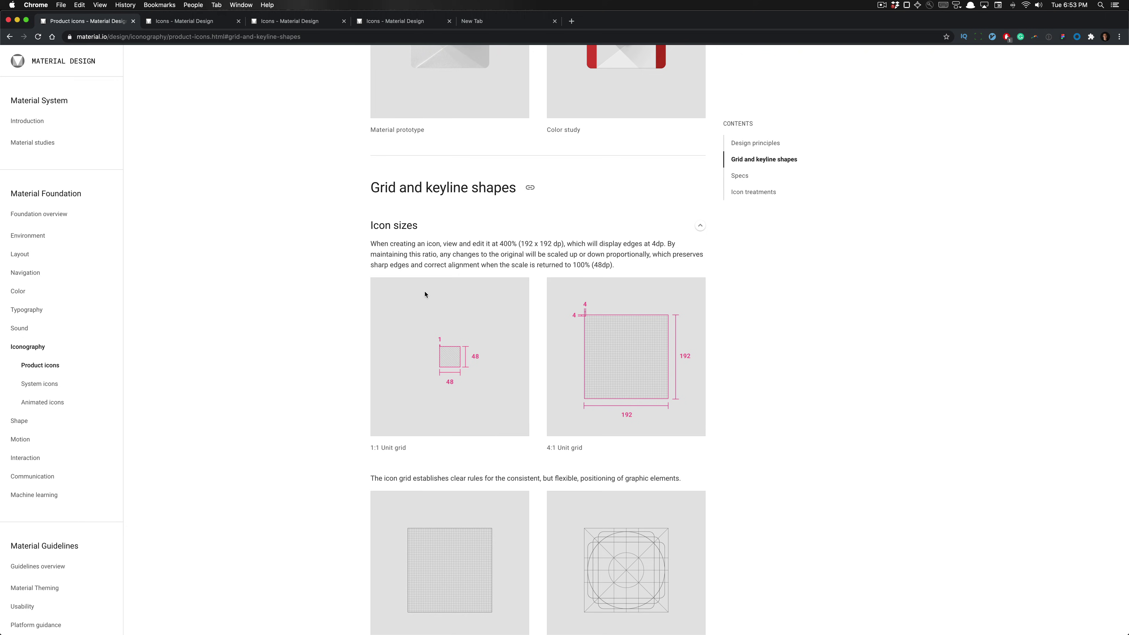
# Step: Scroll through the Product icons guidelines down to the Distort treatments
pyautogui.scroll(5, 405, 295)
pyautogui.scroll(-15, 405, 300)
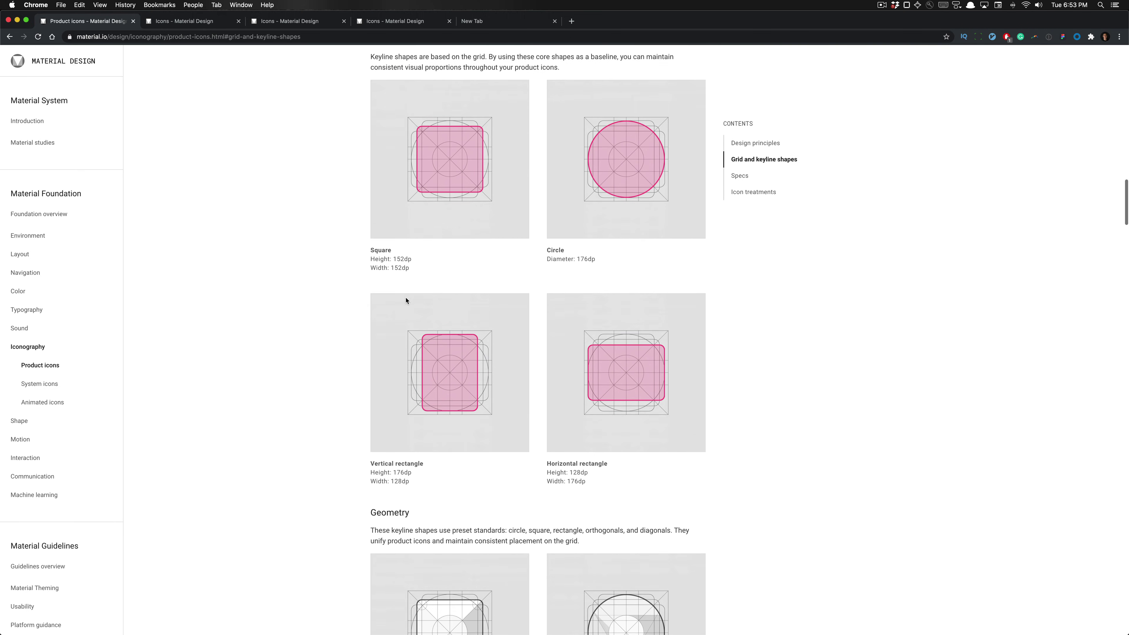
pyautogui.scroll(-15, 293, 307)
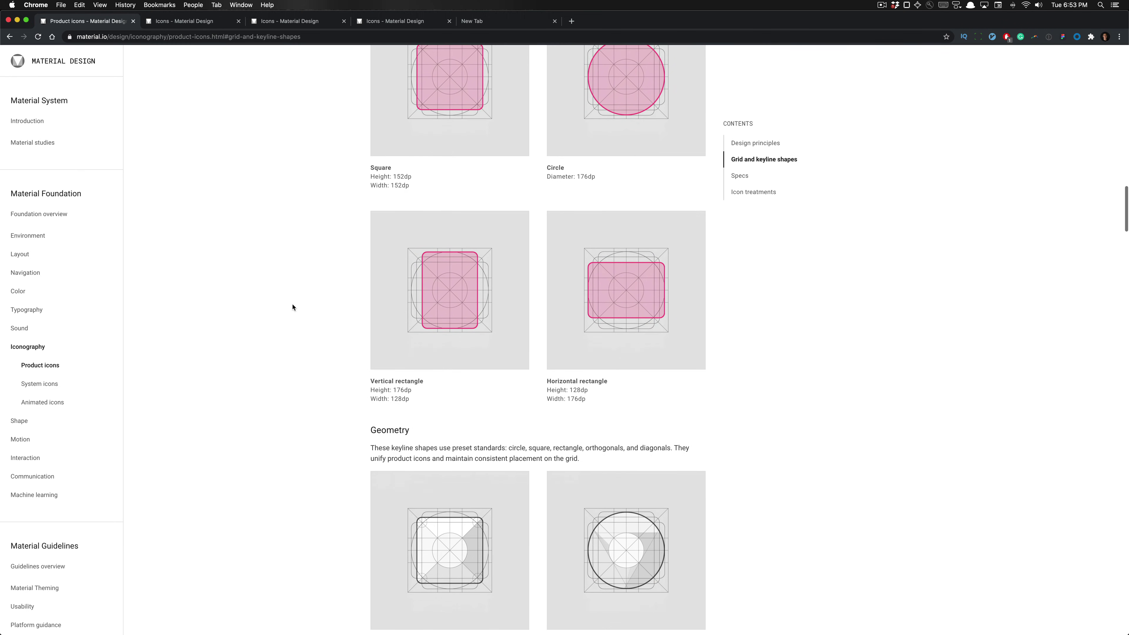
pyautogui.scroll(-15, 292, 306)
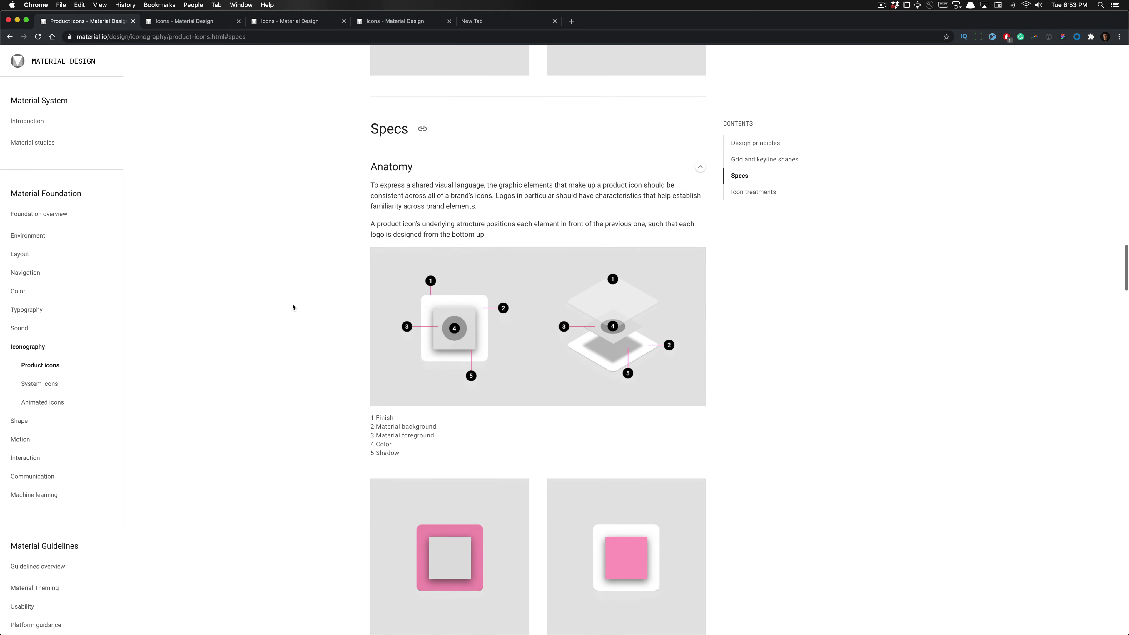
pyautogui.scroll(5, 293, 307)
pyautogui.scroll(-15, 292, 307)
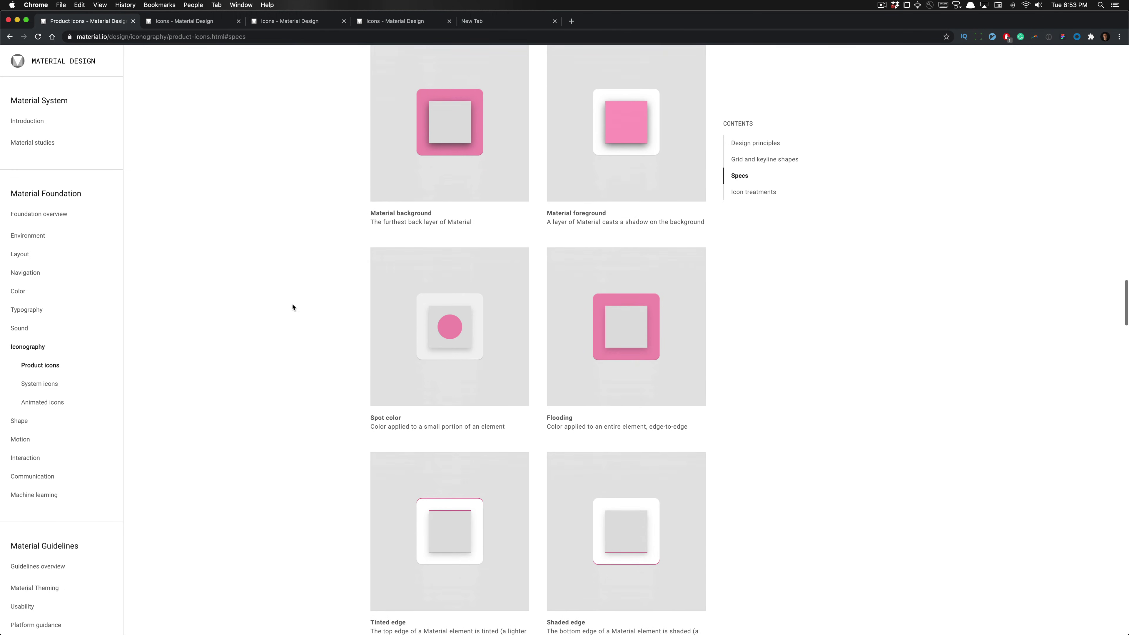
pyautogui.scroll(-20, 293, 307)
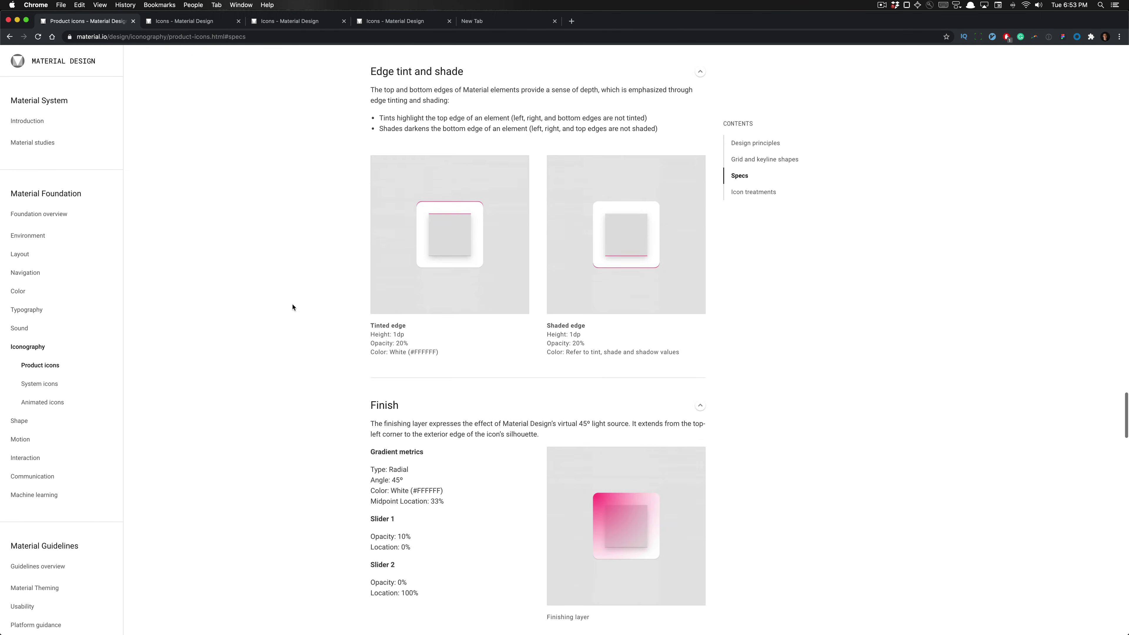
pyautogui.scroll(10, 293, 307)
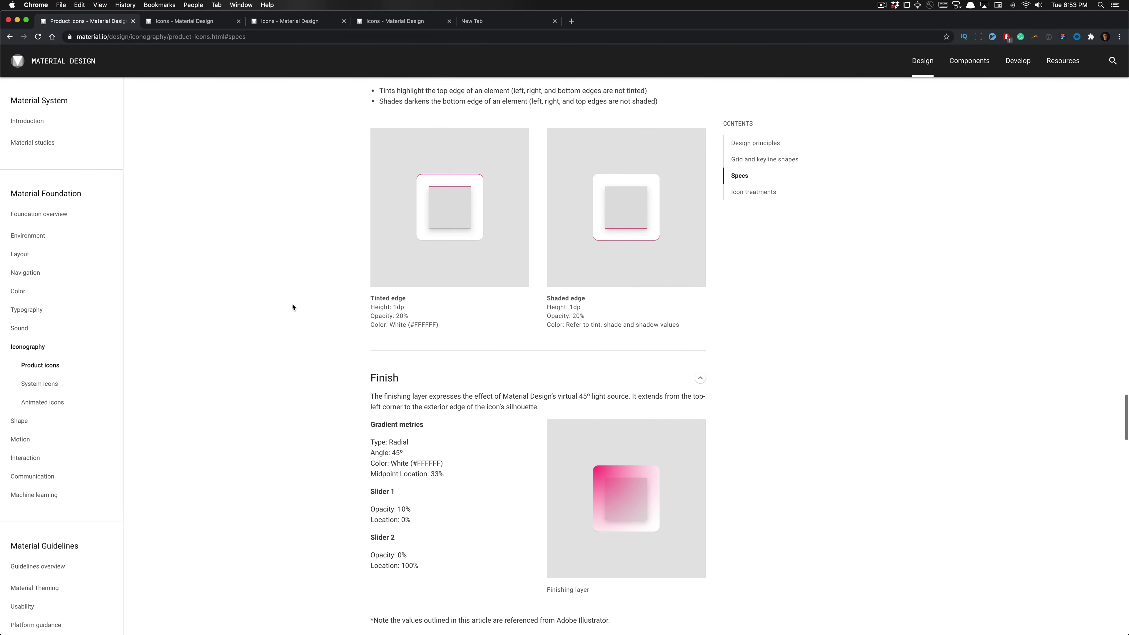
pyautogui.scroll(-6, 293, 307)
pyautogui.scroll(-8, 293, 307)
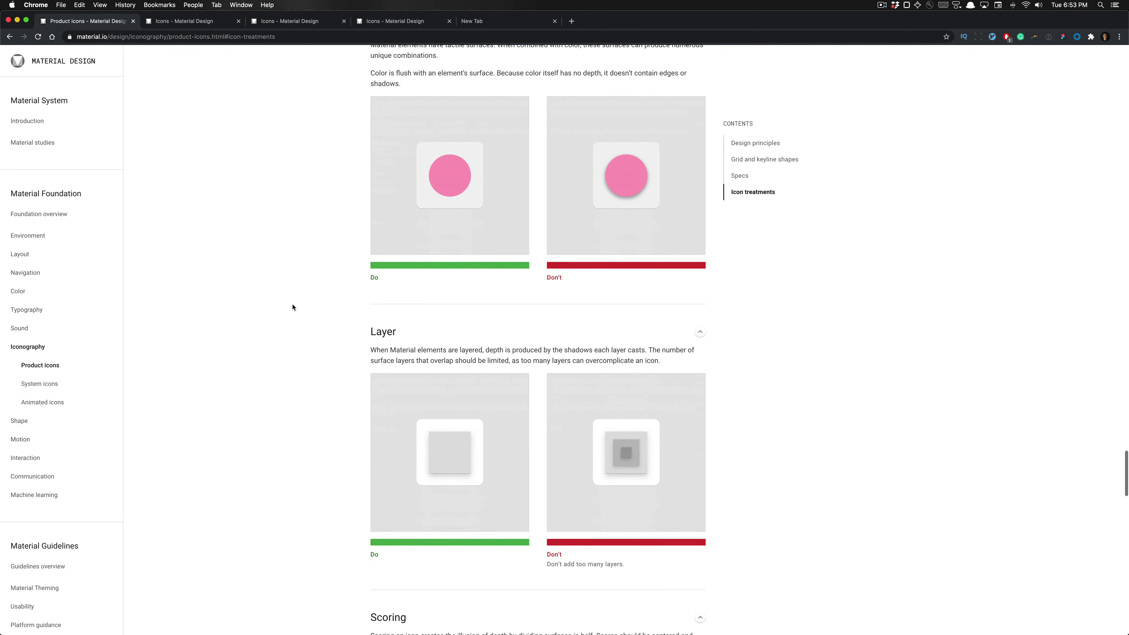
pyautogui.scroll(1, 293, 307)
pyautogui.scroll(-2, 293, 306)
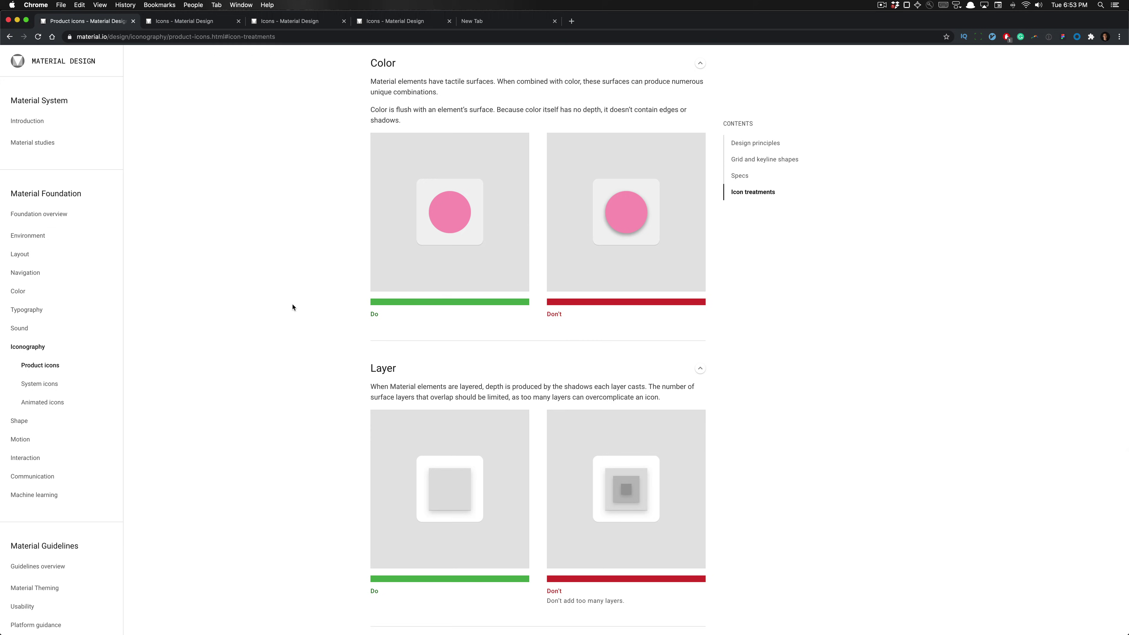
pyautogui.scroll(-20, 293, 307)
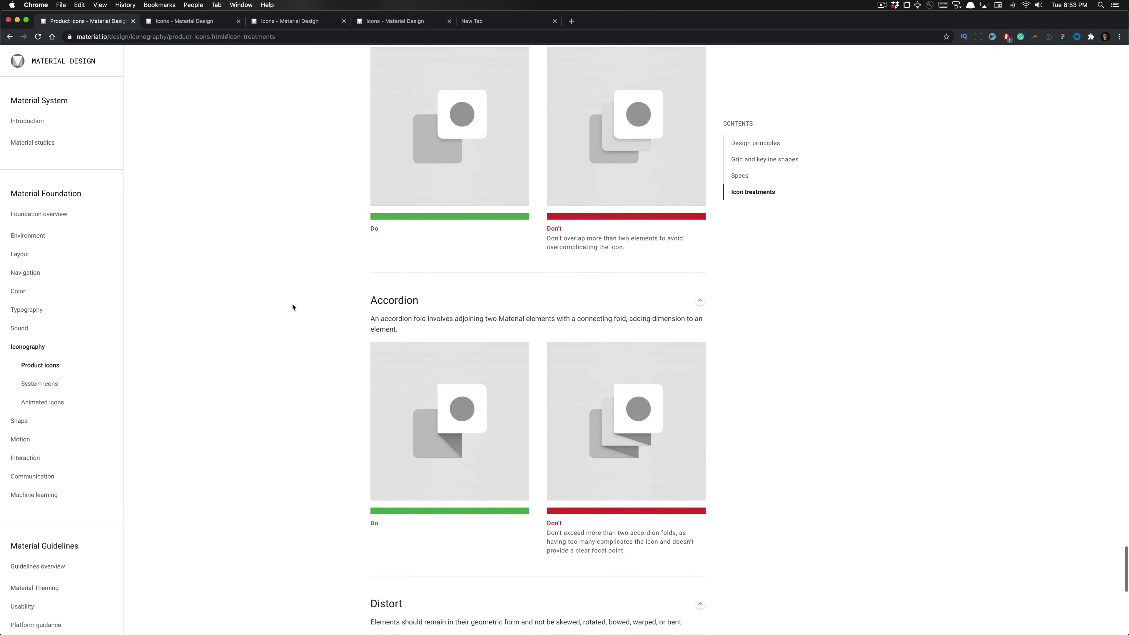
pyautogui.scroll(-13, 293, 306)
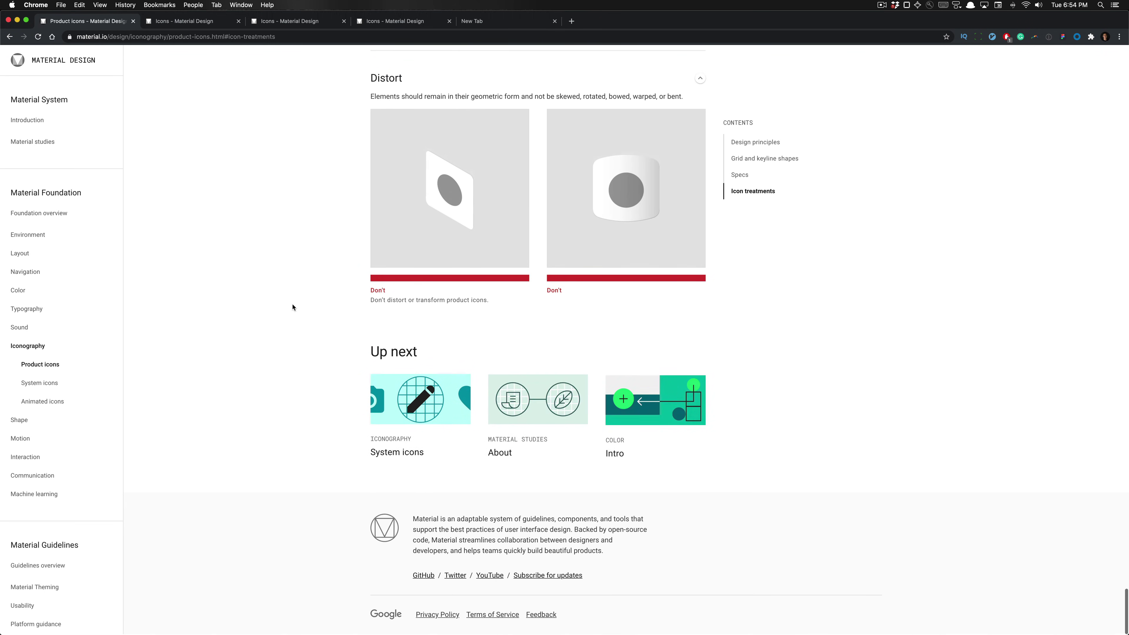
pyautogui.scroll(12, 292, 307)
pyautogui.scroll(5, 293, 307)
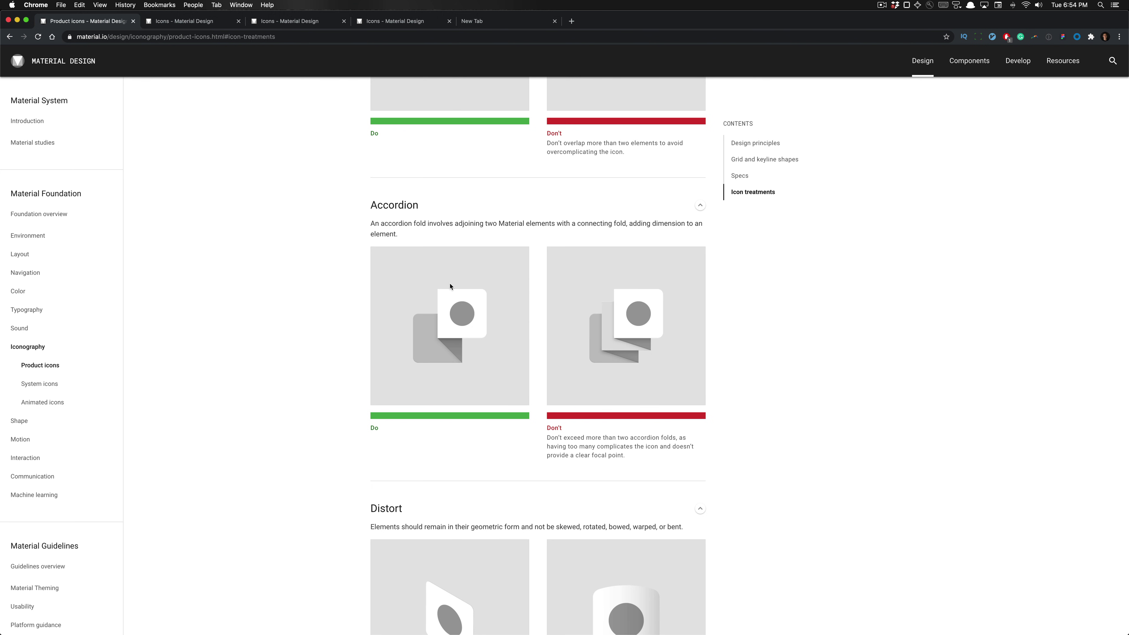
# Step: Scroll back to the top and select, then deselect, the Product icons heading
pyautogui.scroll(-2, 451, 287)
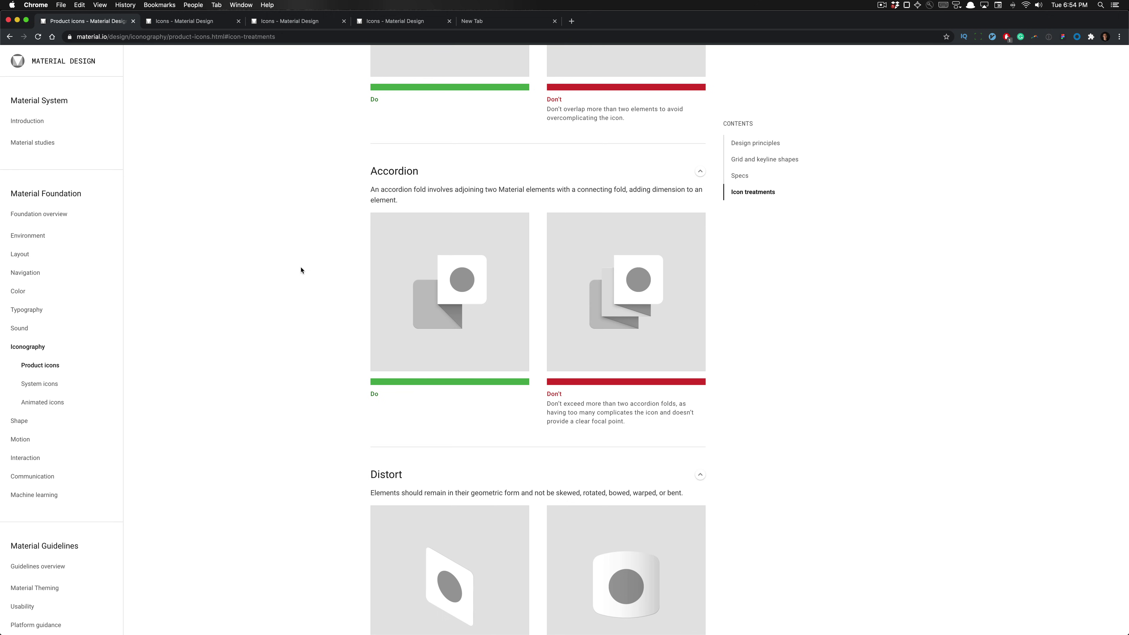
pyautogui.scroll(-10, 301, 270)
pyautogui.scroll(2, 301, 270)
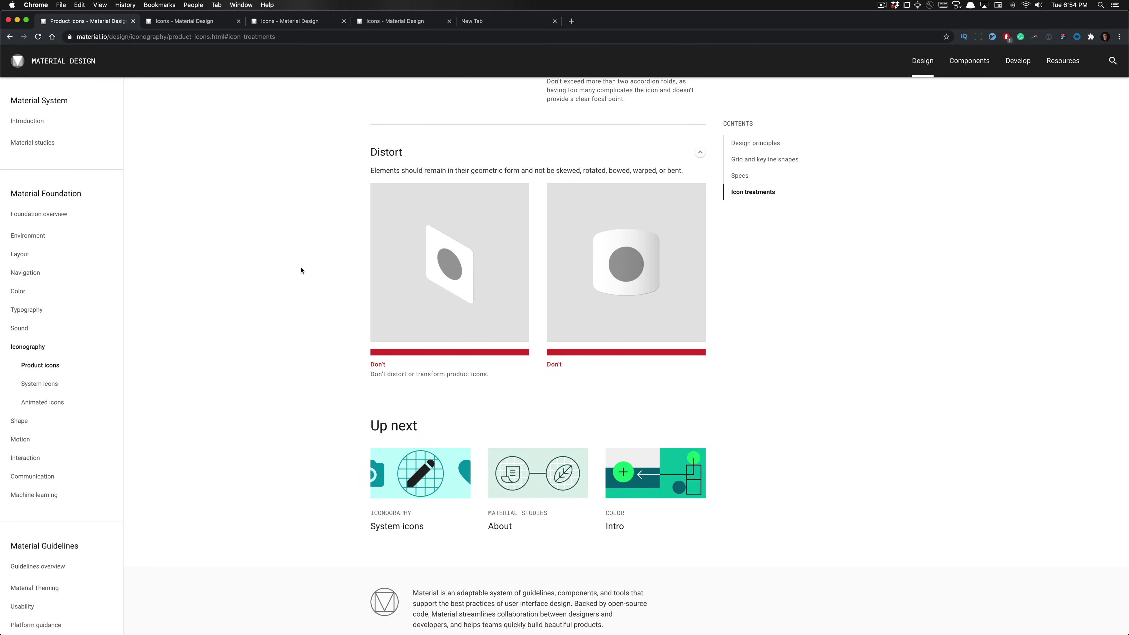
pyautogui.scroll(2, 300, 270)
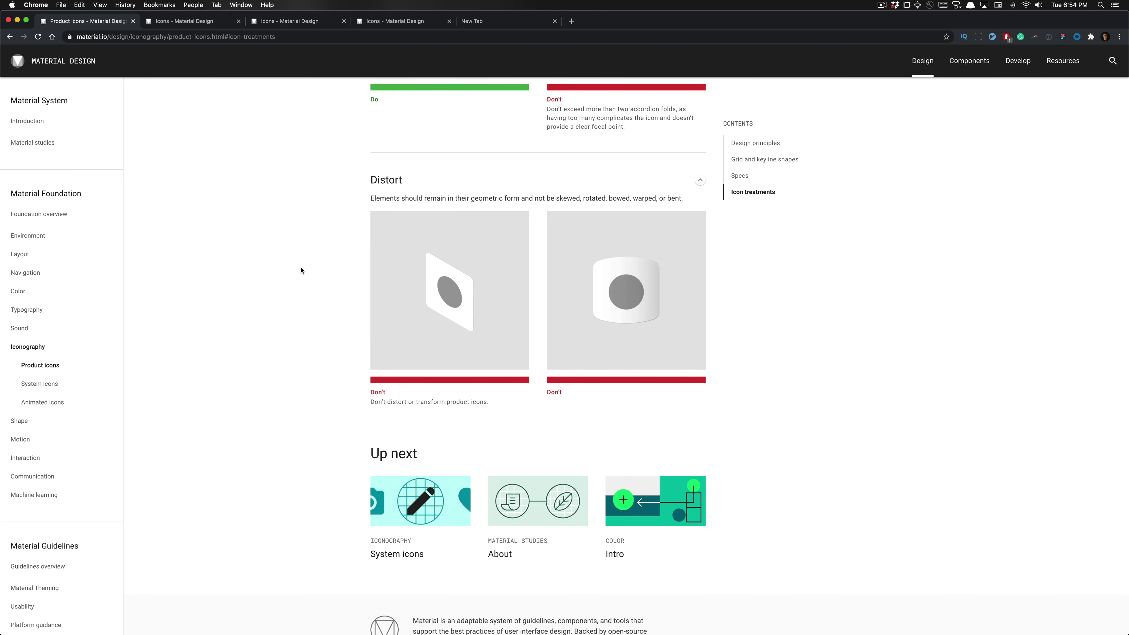
pyautogui.scroll(15, 301, 270)
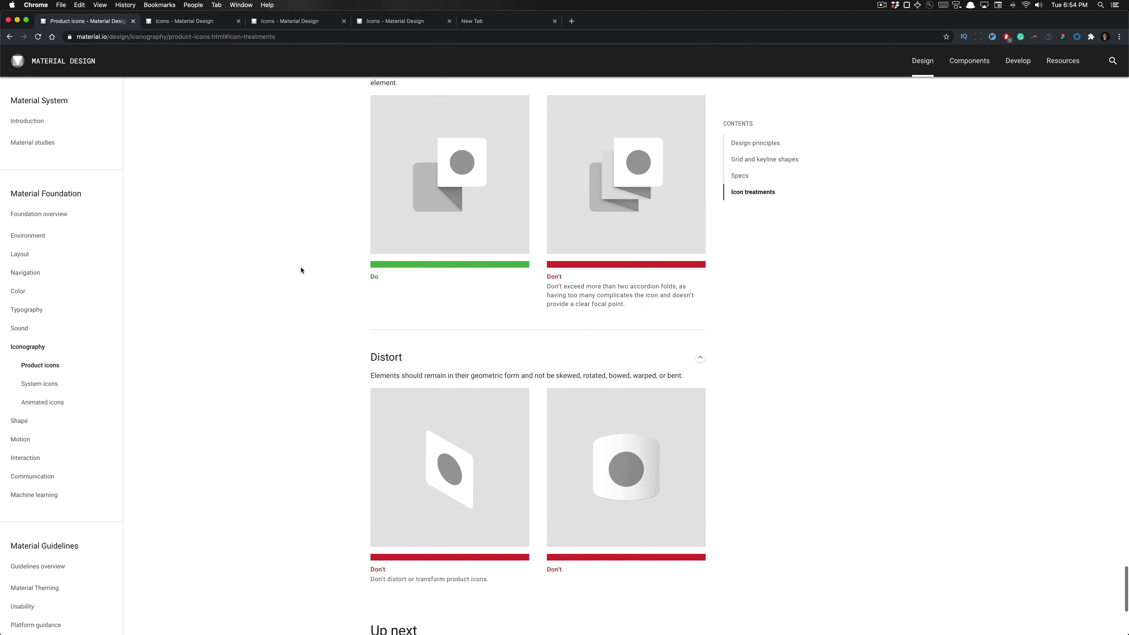
pyautogui.doubleClick(415, 181)
pyautogui.click(416, 181)
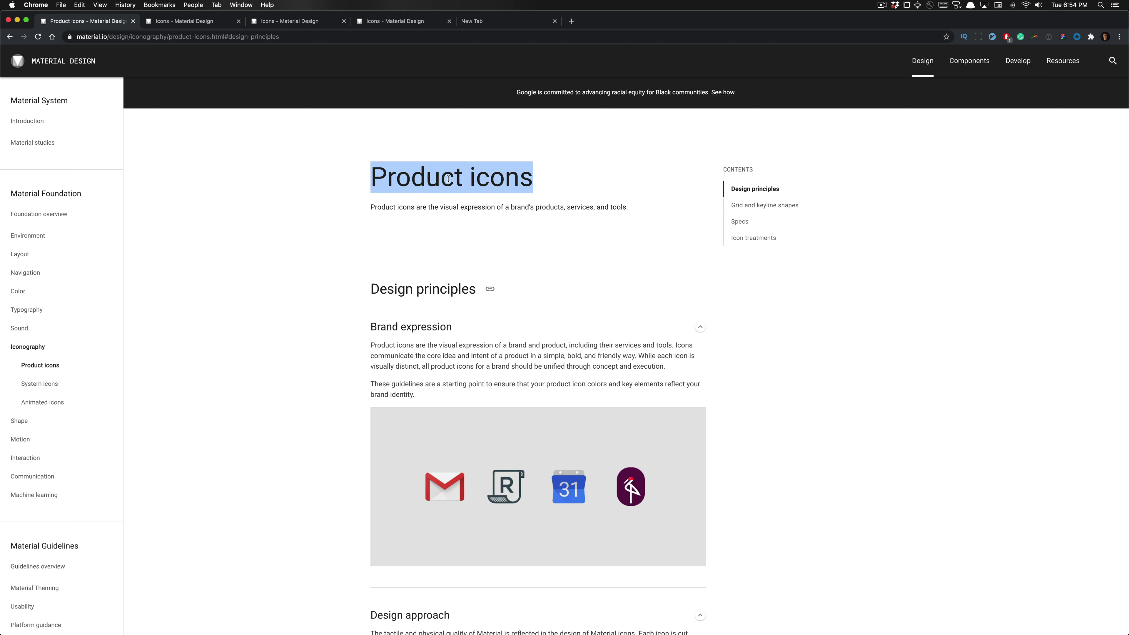
pyautogui.click(453, 178)
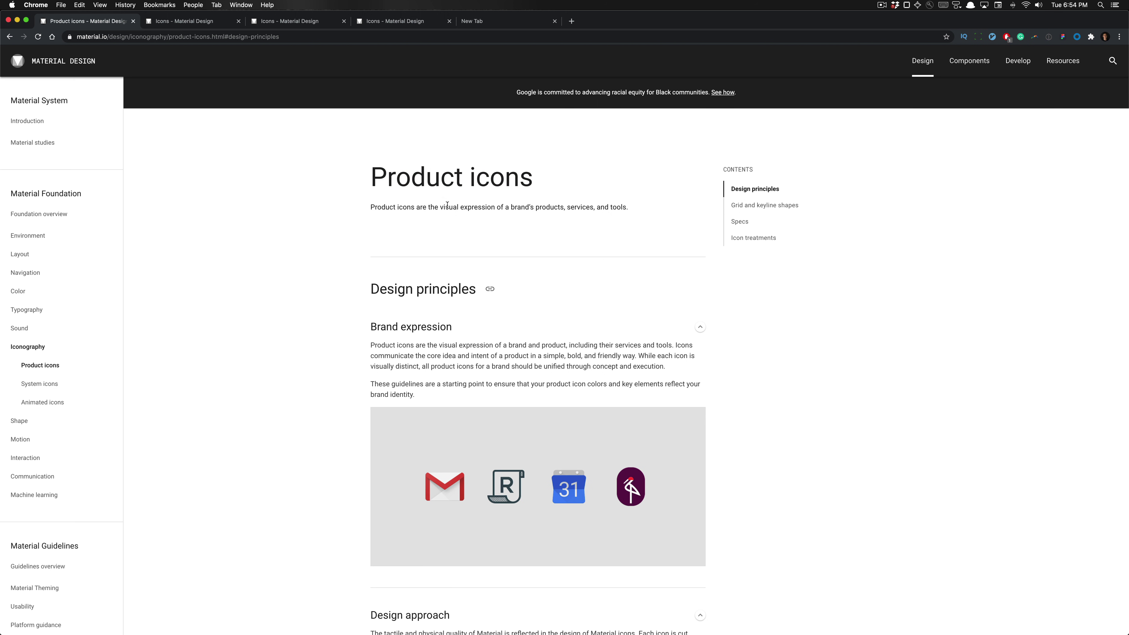
# Step: Check the Figma icon file, then return to Chrome's Material Design icons page
pyautogui.press('super+Tab')
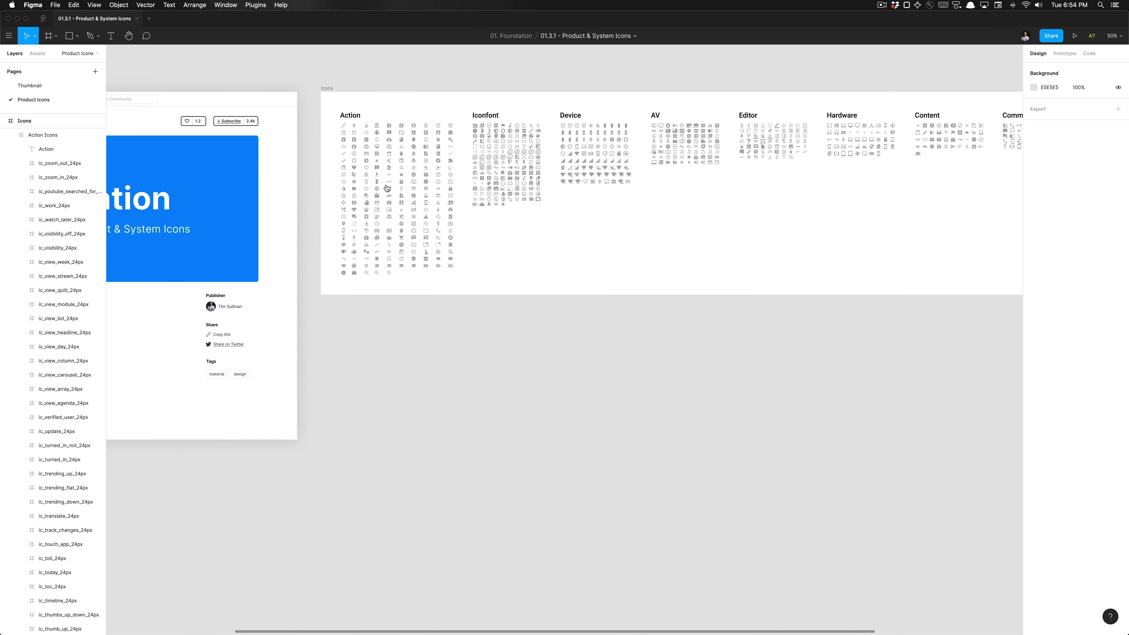
pyautogui.scroll(-5, 383, 326)
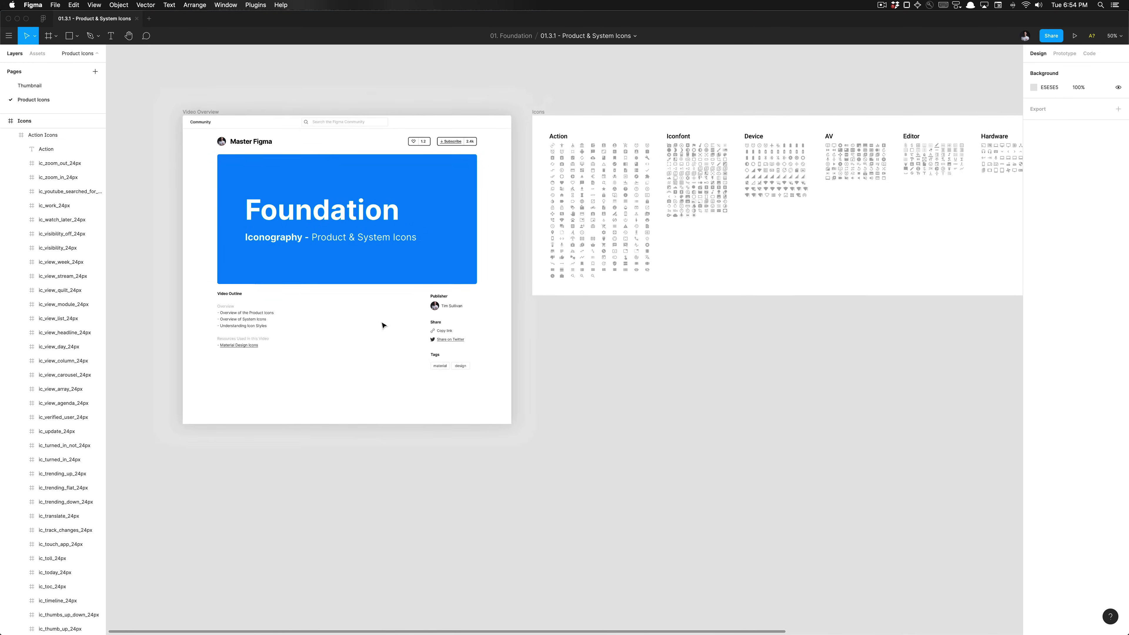
pyautogui.press('super+Tab')
# Step: On the Icons page, select the 3d_rotation icon and download it as SVG 24
pyautogui.click(216, 21)
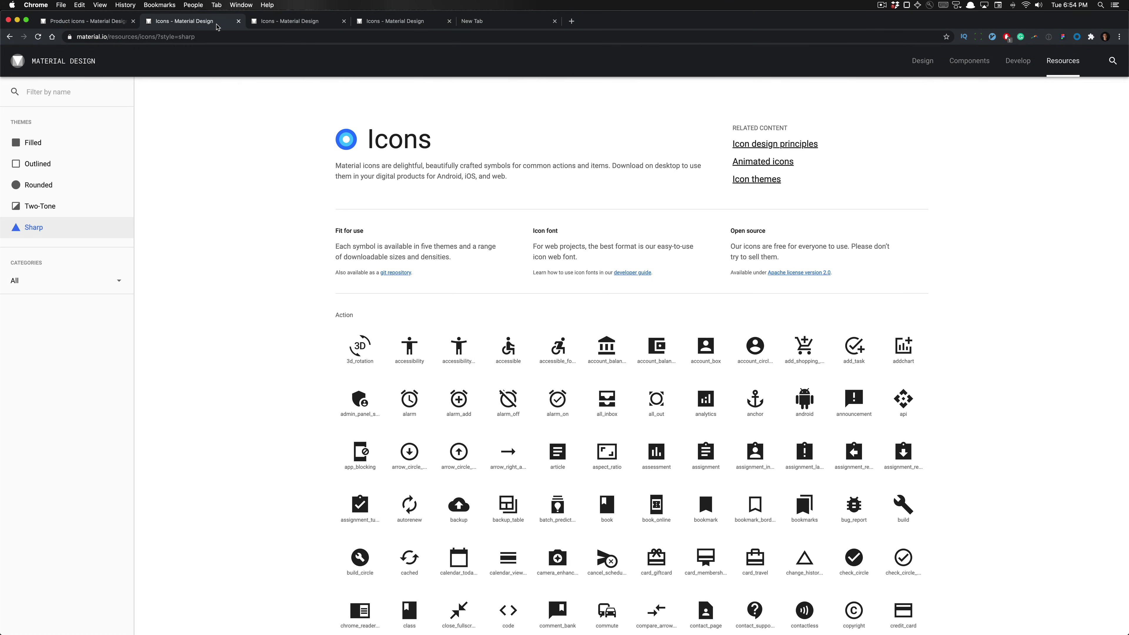
pyautogui.click(369, 345)
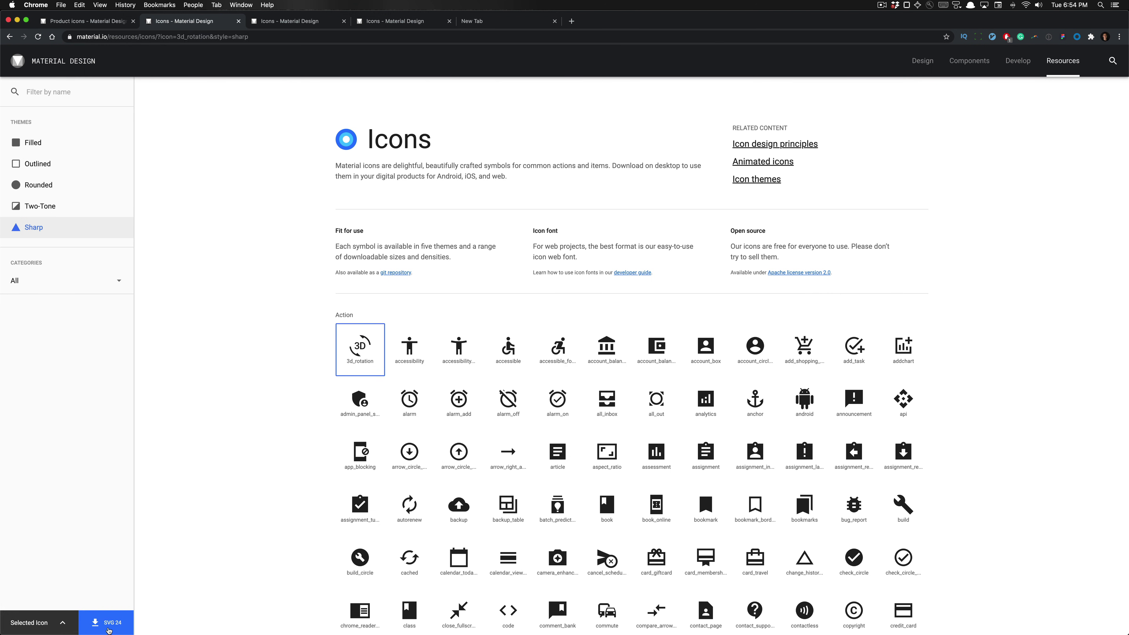
pyautogui.click(94, 621)
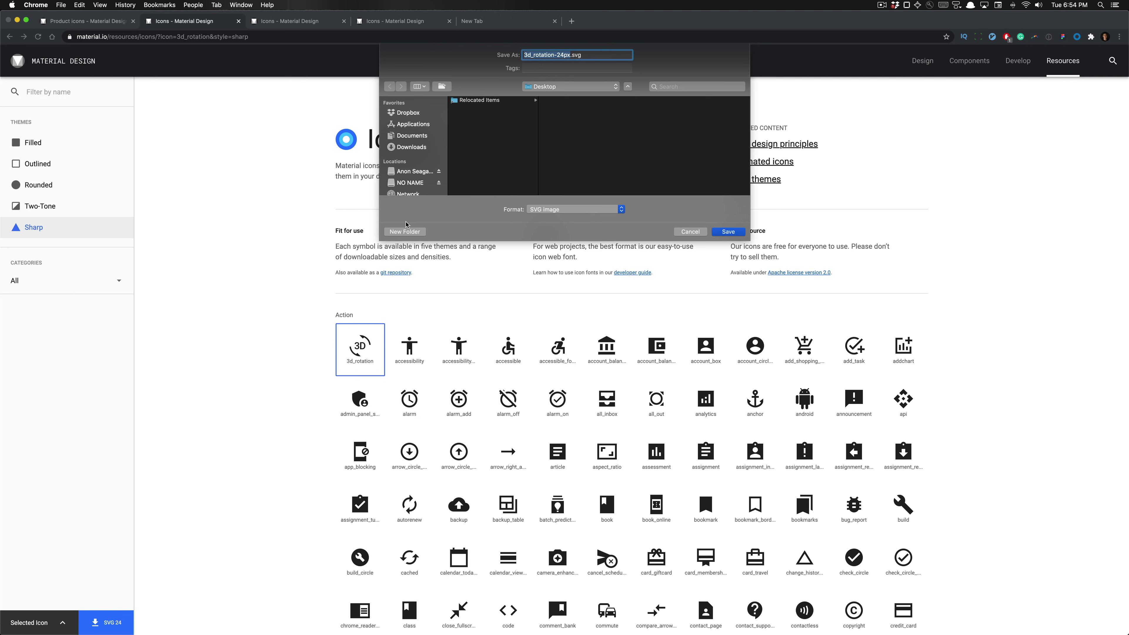
# Step: Create a new 'Material Design Icons' folder in Downloads as the save destination
pyautogui.click(417, 146)
pyautogui.click(410, 232)
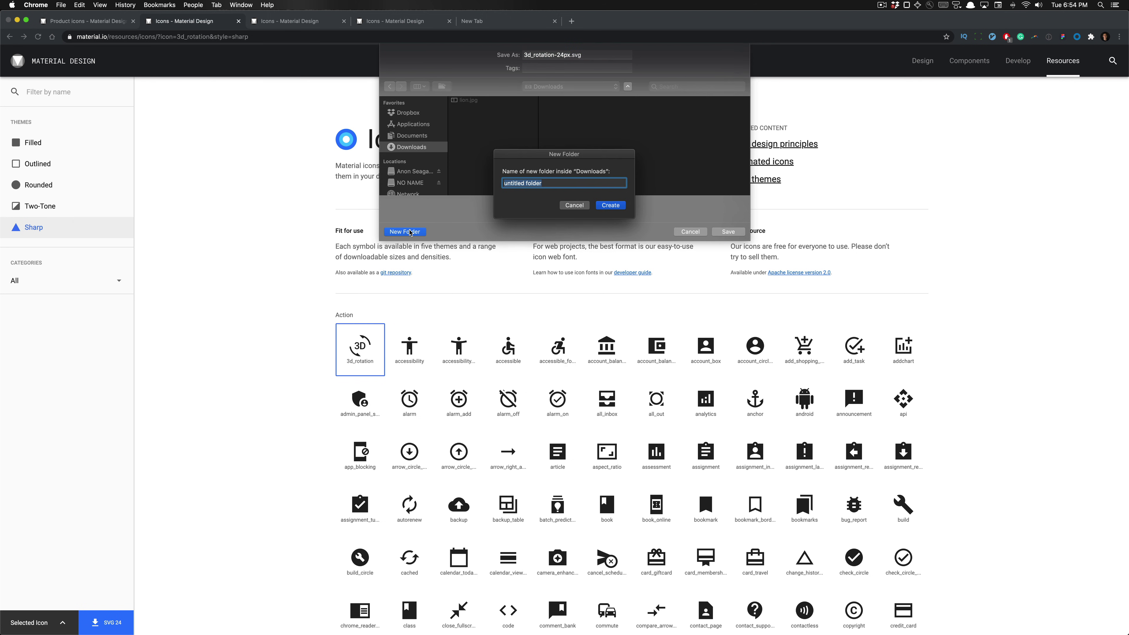
pyautogui.write('Material Design ICons')
pyautogui.press('BackSpace')
pyautogui.press('BackSpace')
pyautogui.press('BackSpace')
pyautogui.write('cons')
pyautogui.press('Return')
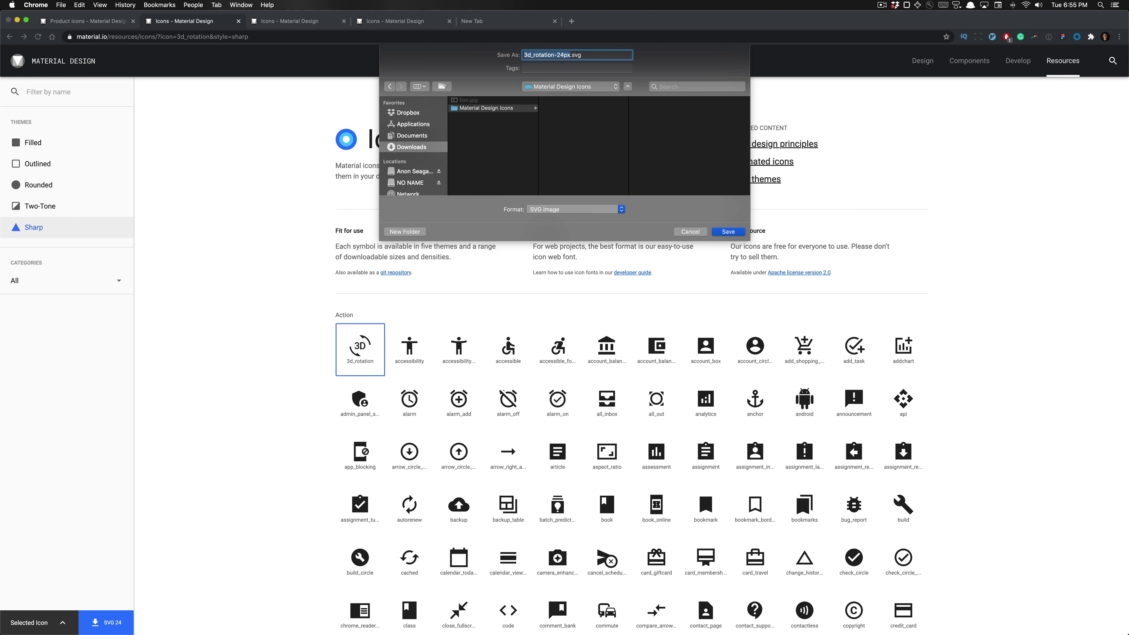
# Step: Save the SVG, then drag 3d_rotation-24px.svg from Finder's Material Design Icons folder onto the Figma canvas
pyautogui.press('Return')
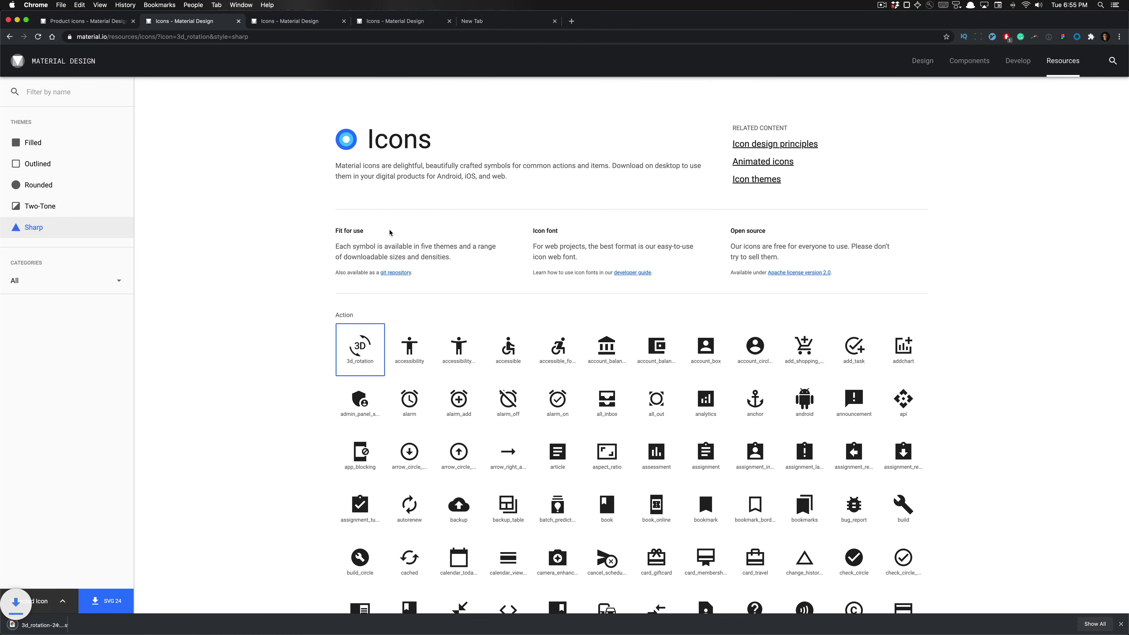
pyautogui.press('super+Tab')
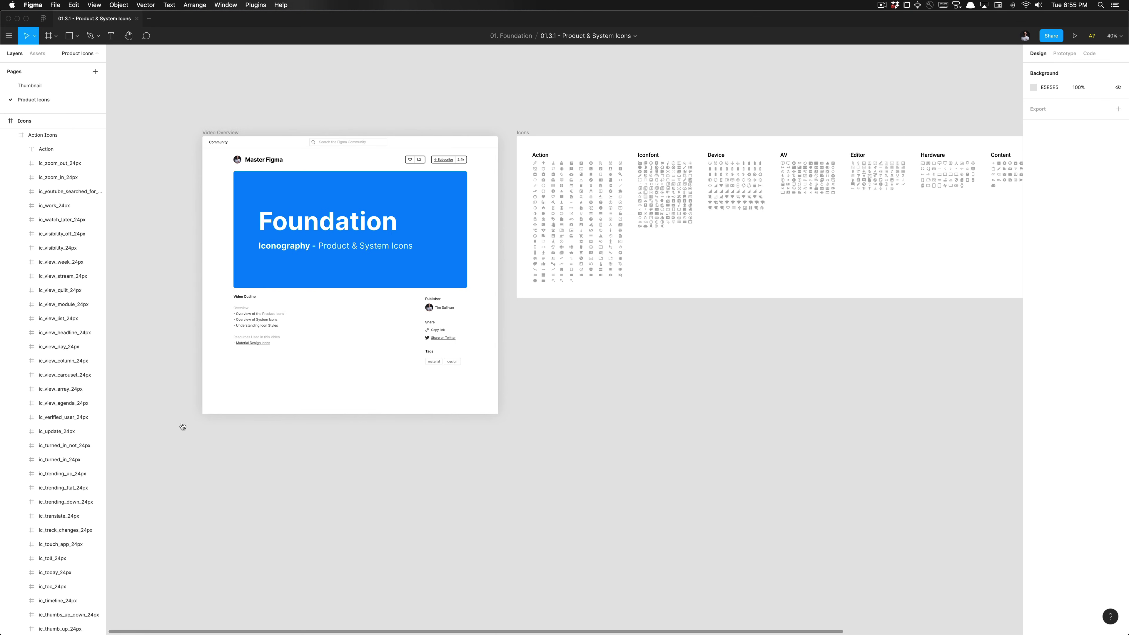
pyautogui.press('super+Tab')
pyautogui.press('super+alt+l')
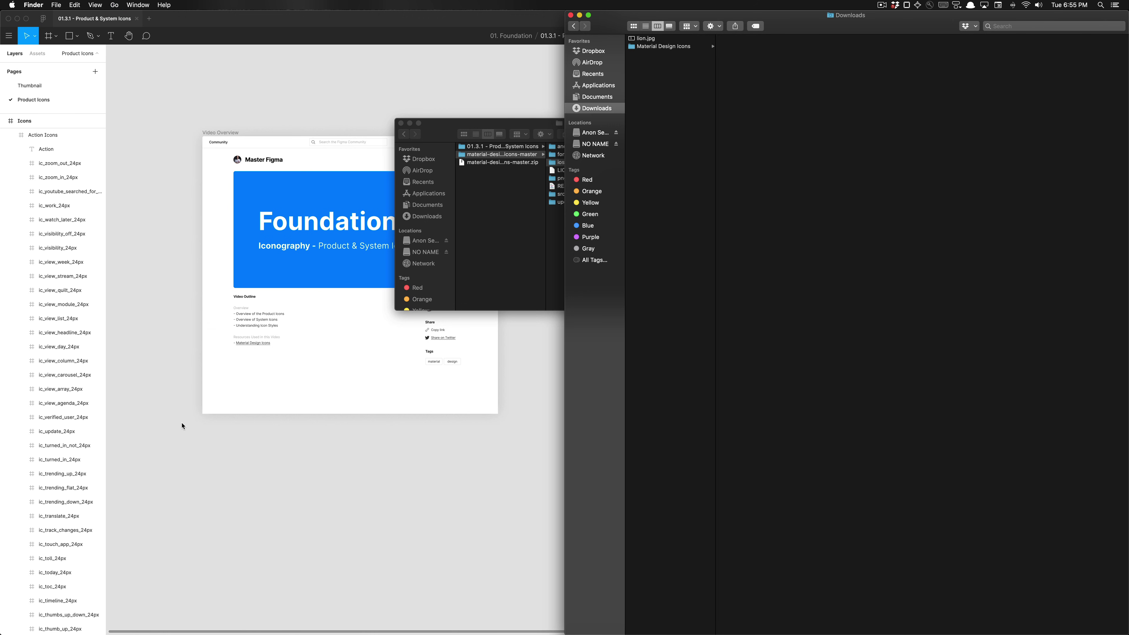
pyautogui.press('Down')
pyautogui.press('Right')
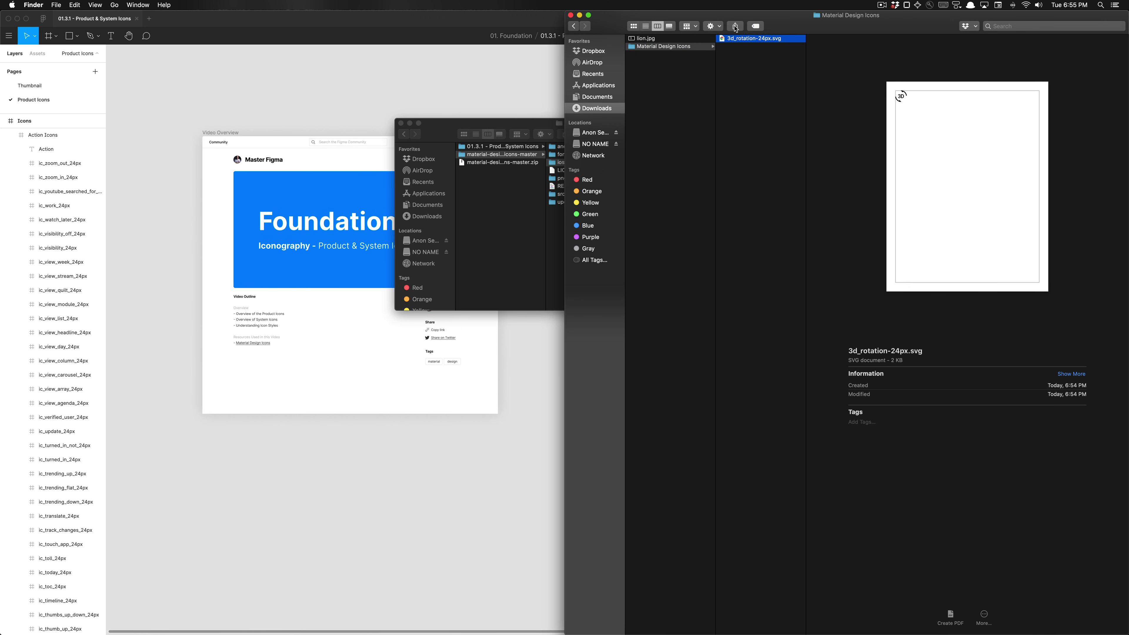
pyautogui.moveTo(731, 39); pyautogui.dragTo(535, 351)
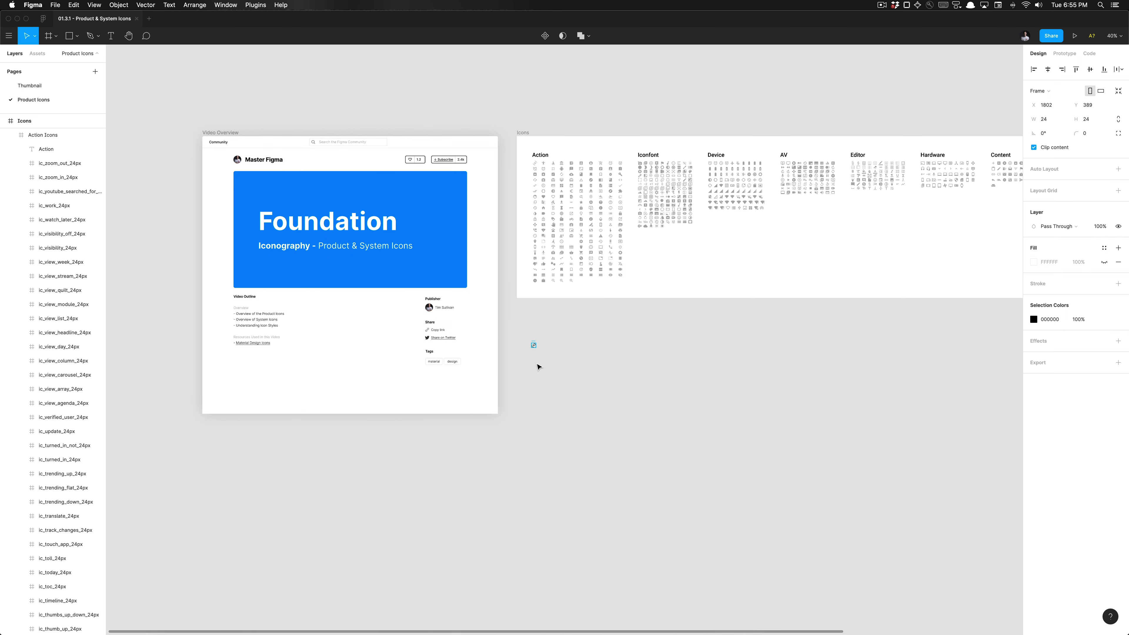
# Step: Move the imported 3d_rotation icon into the Icons frame
pyautogui.scroll(5, 535, 371)
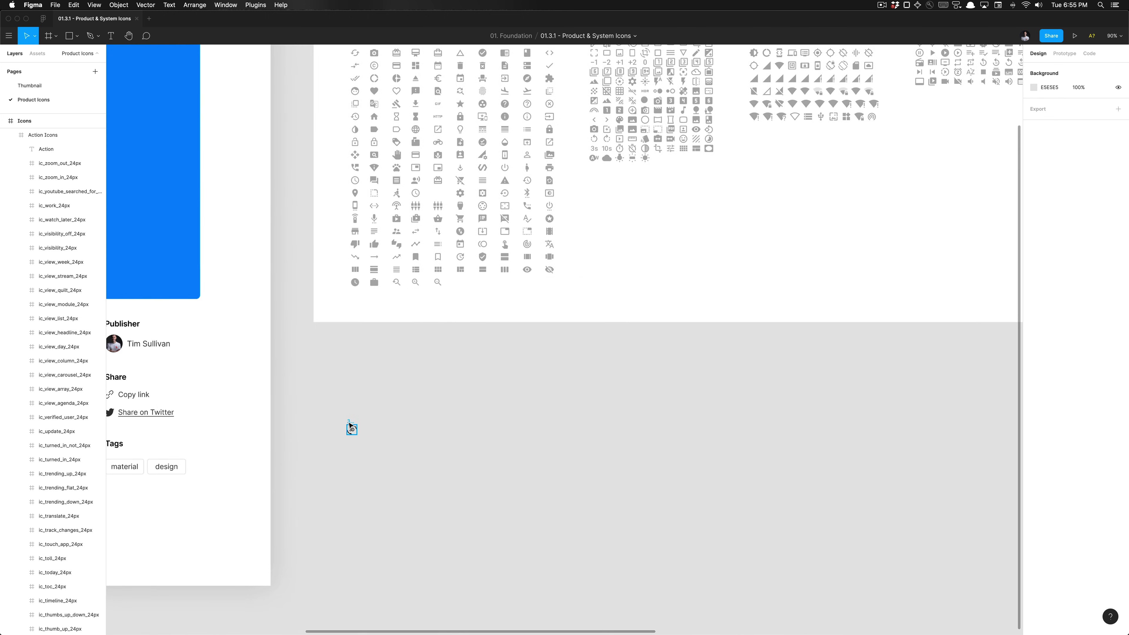
pyautogui.moveTo(350, 429); pyautogui.dragTo(649, 211)
pyautogui.scroll(3, 587, 202)
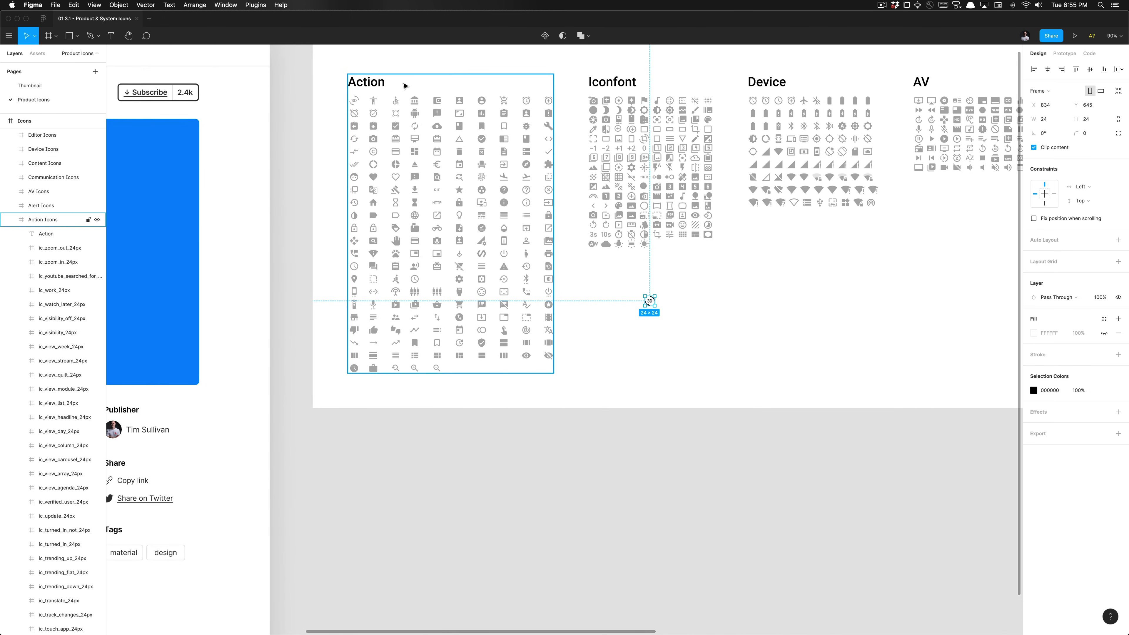
pyautogui.scroll(5, 403, 83)
pyautogui.hscroll(3, 308, 115)
pyautogui.scroll(-2, 308, 115)
pyautogui.hscroll(5, 640, 391)
pyautogui.scroll(-1, 639, 391)
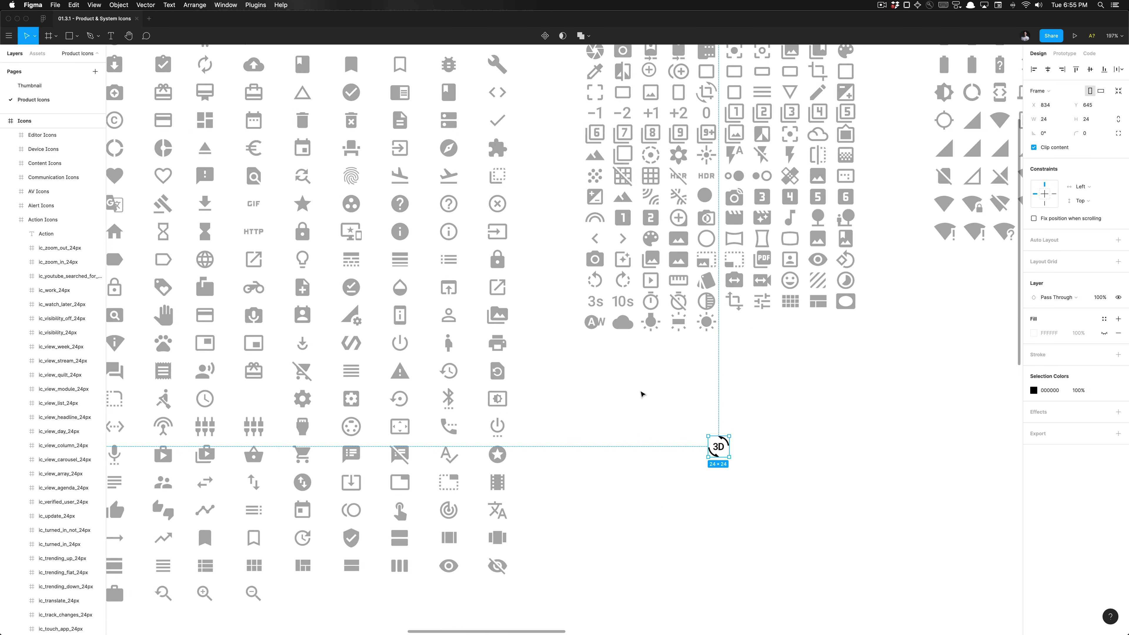
pyautogui.scroll(5, 575, 390)
pyautogui.scroll(-3, 533, 358)
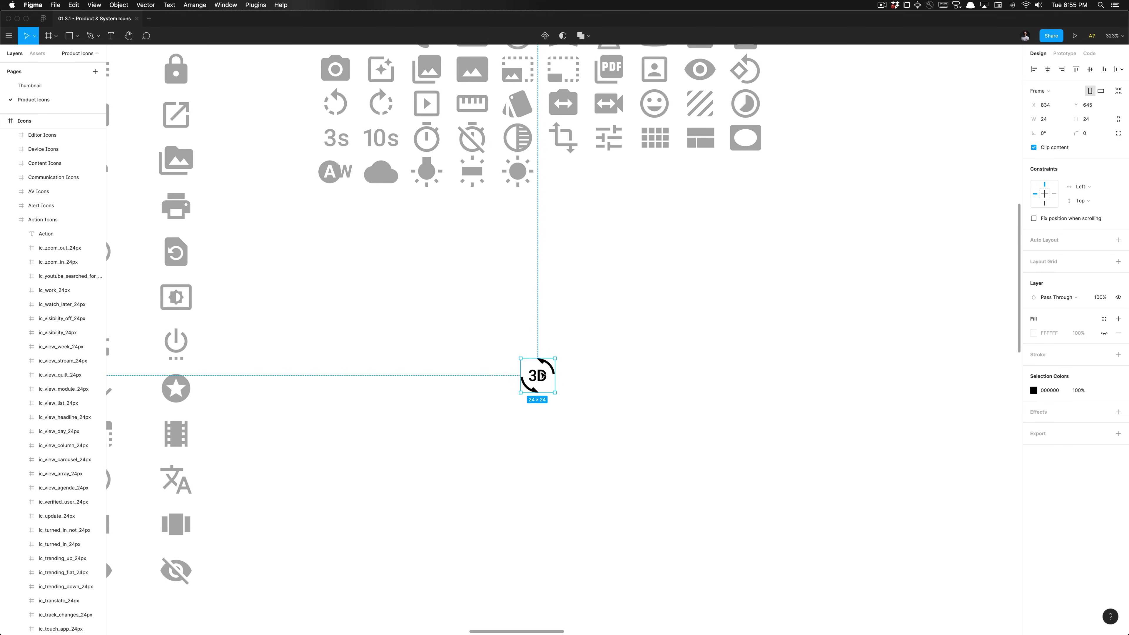
pyautogui.scroll(-5, 542, 376)
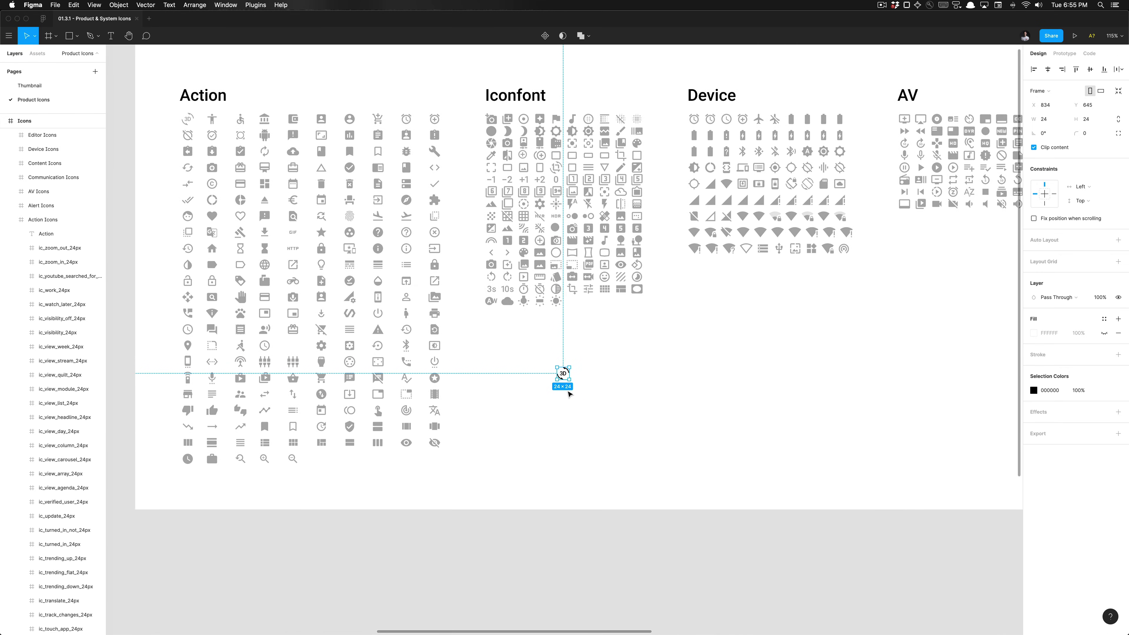
# Step: Reselect the 3d_rotation icon and nudge it left beside the Action column
pyautogui.click(590, 381)
pyautogui.click(569, 378)
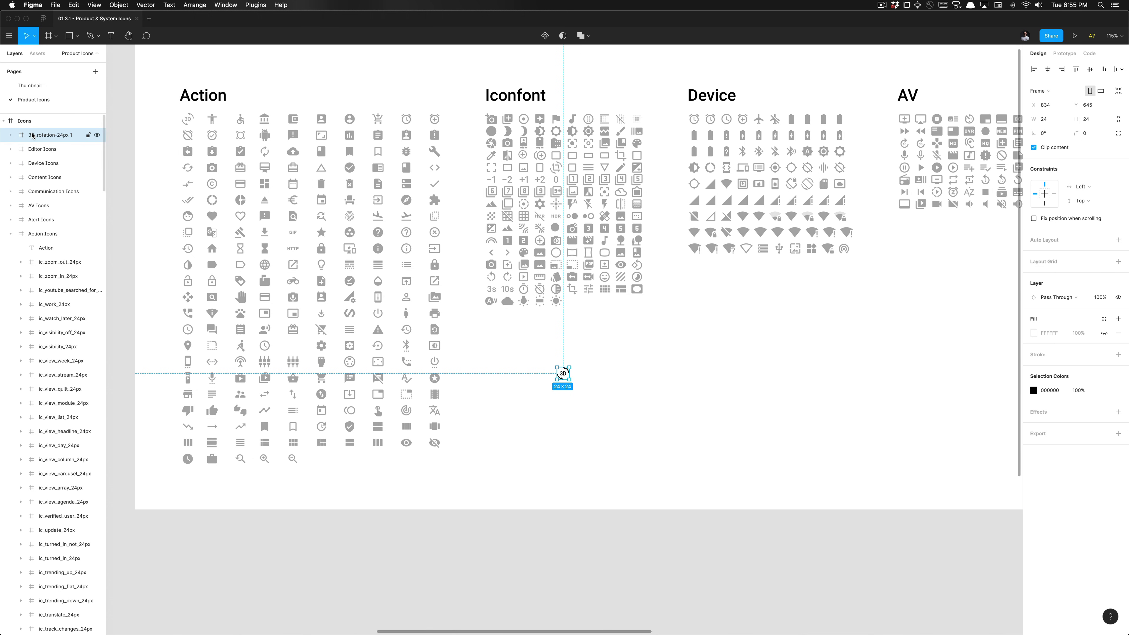
pyautogui.scroll(5, 575, 361)
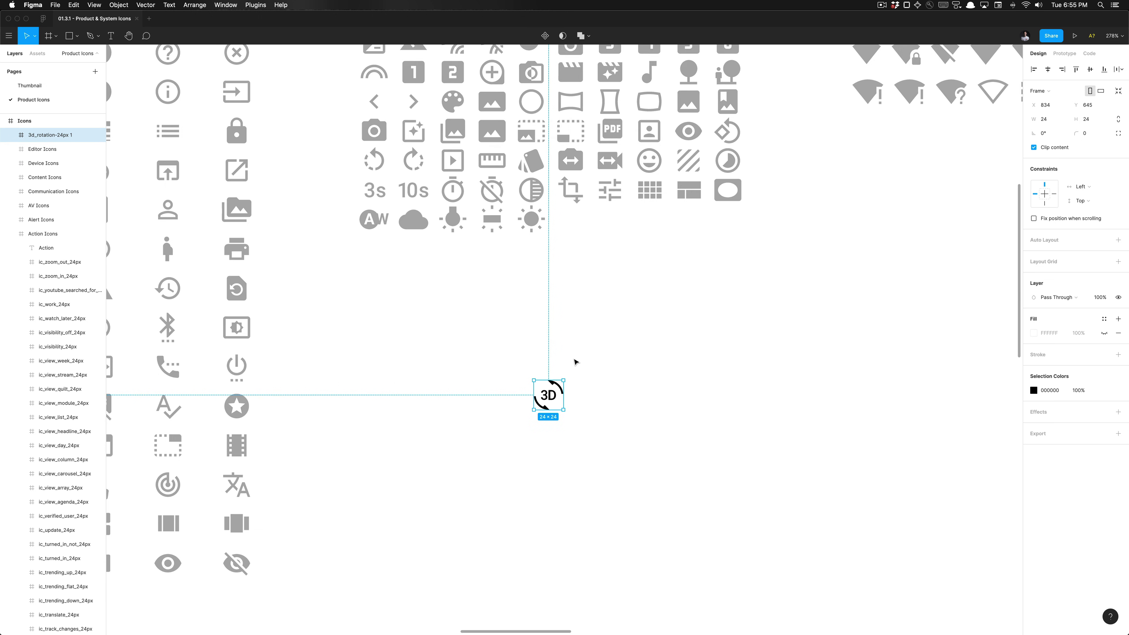
pyautogui.scroll(5, 519, 406)
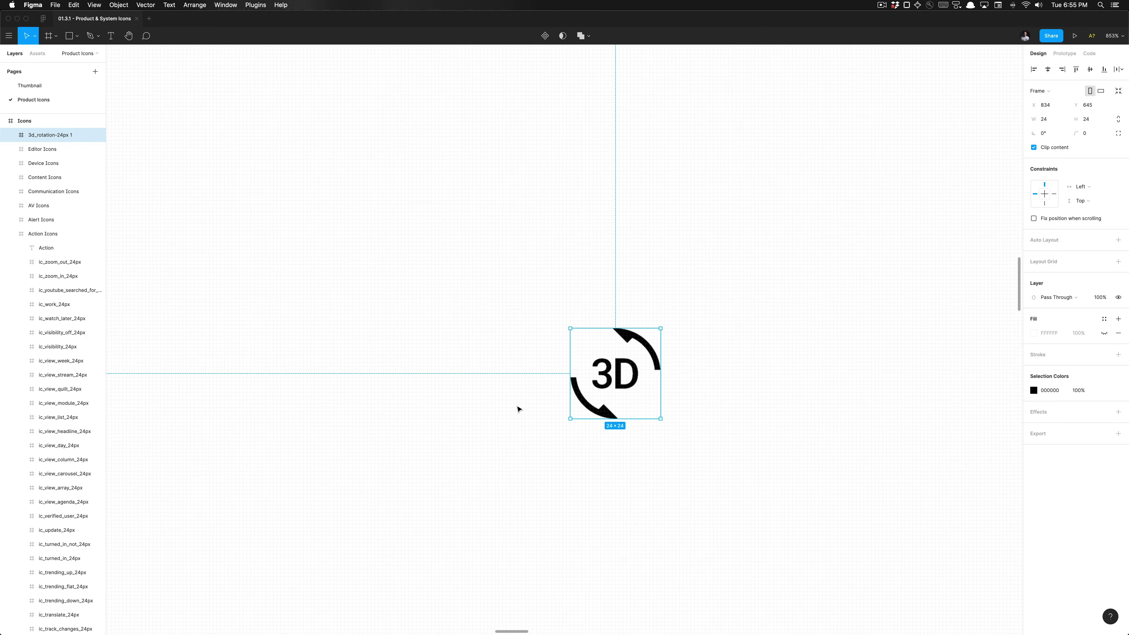
pyautogui.hscroll(4, 519, 406)
pyautogui.click(401, 307)
pyautogui.moveTo(389, 324); pyautogui.dragTo(562, 455)
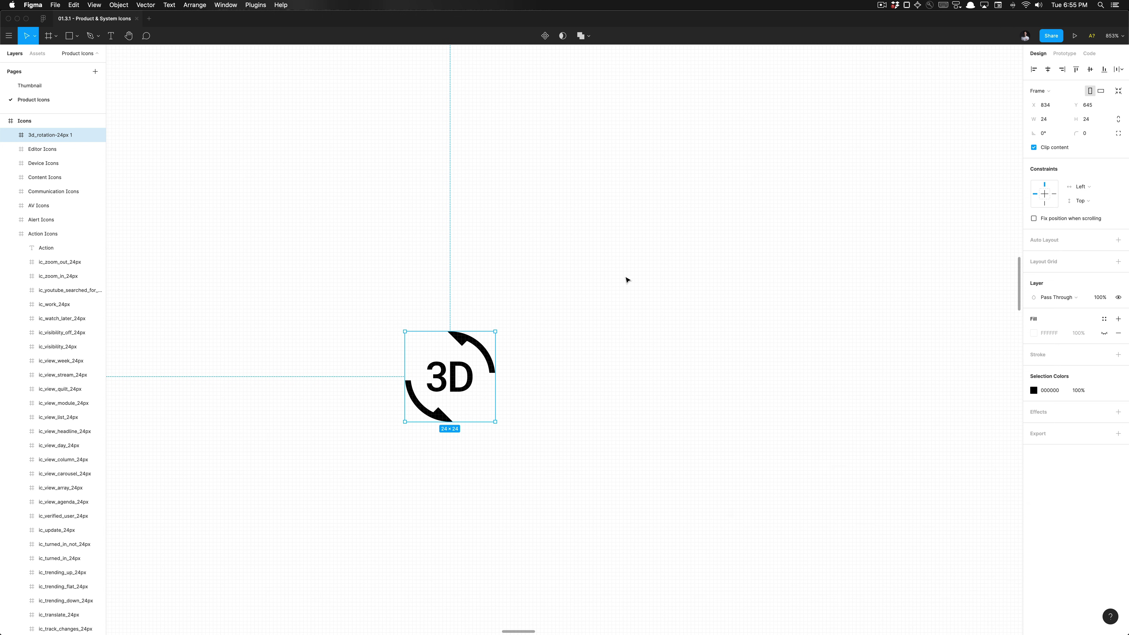
pyautogui.scroll(-5, 543, 257)
pyautogui.scroll(-5, 544, 258)
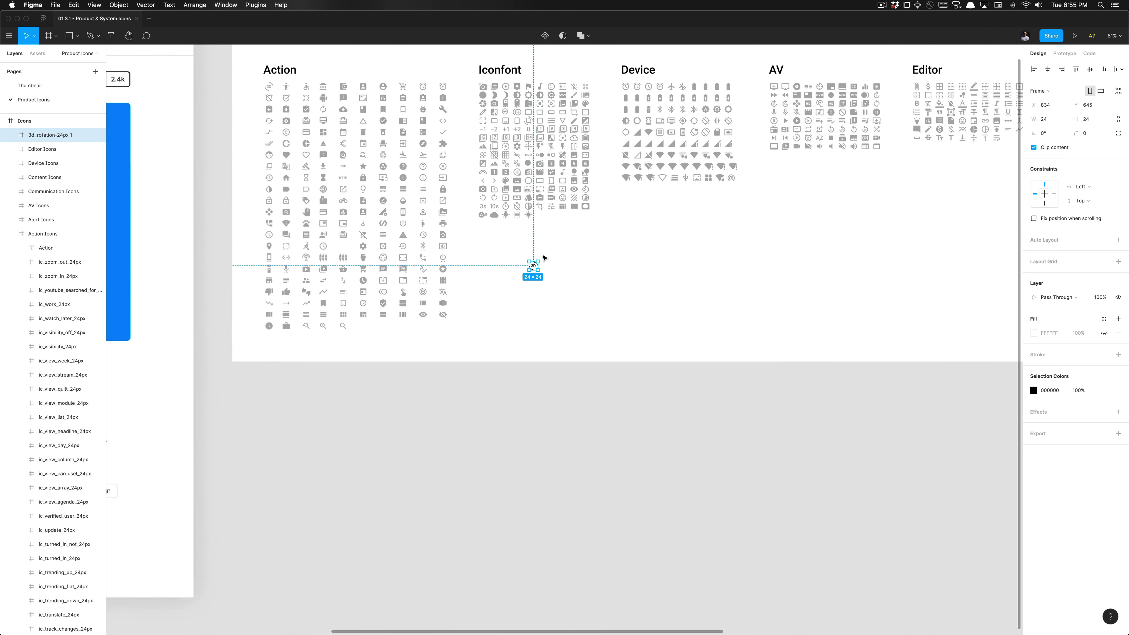
pyautogui.click(555, 307)
pyautogui.moveTo(555, 307); pyautogui.dragTo(612, 348)
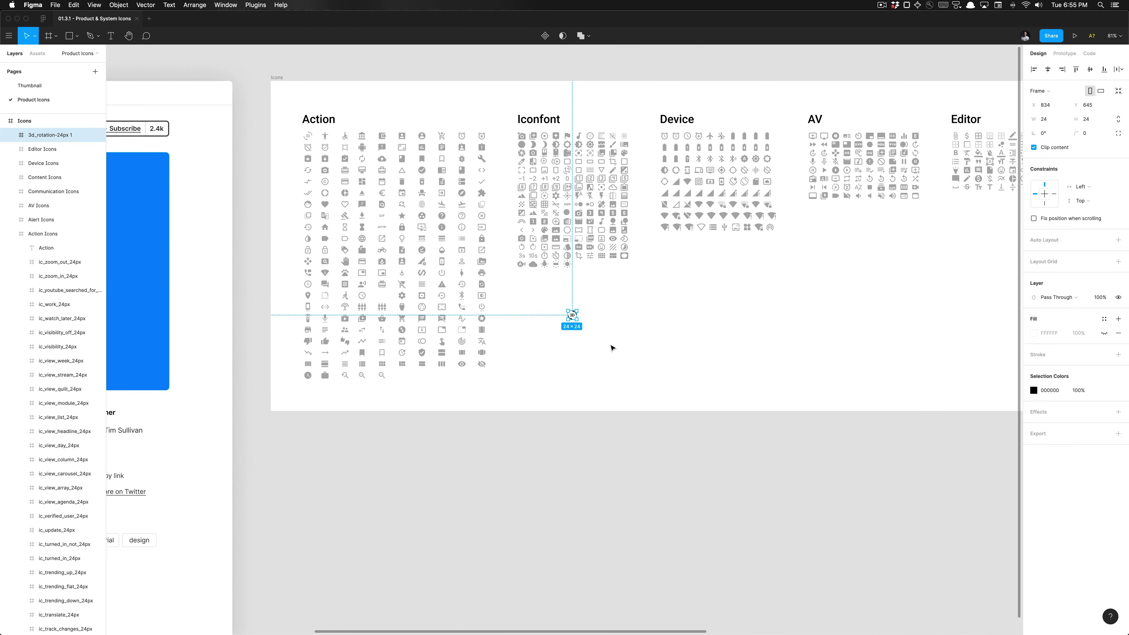
pyautogui.hscroll(-3, 612, 348)
pyautogui.moveTo(622, 318); pyautogui.dragTo(573, 315)
# Step: Deselect the icon, review its placement, and return to Chrome's Material Design icons page
pyautogui.hscroll(2, 621, 299)
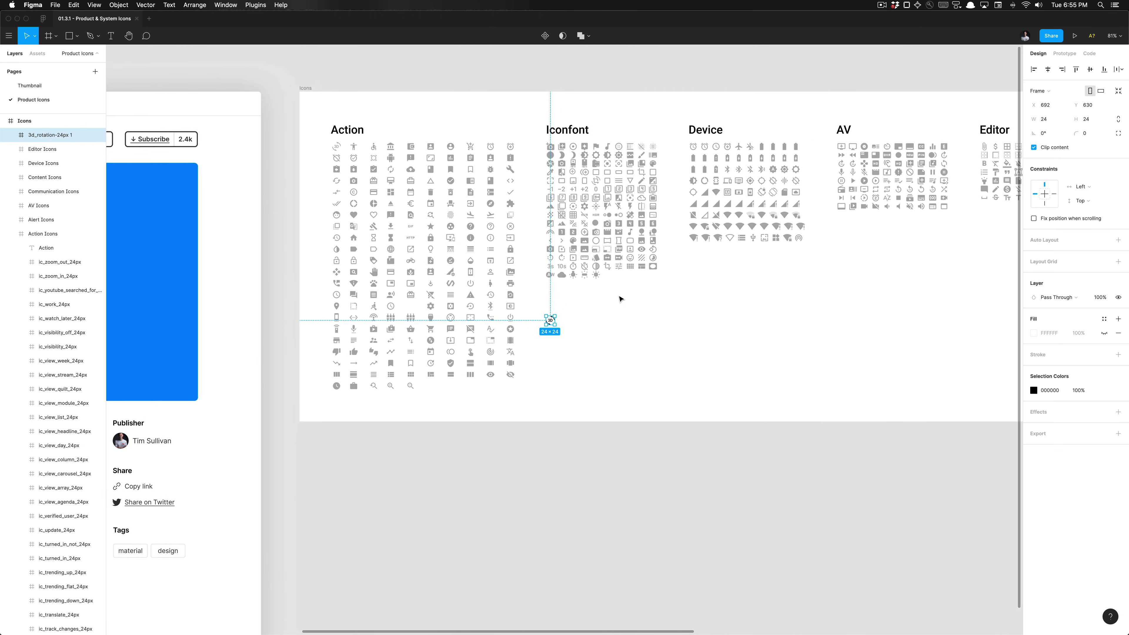
pyautogui.scroll(1, 621, 298)
pyautogui.hscroll(5, 753, 322)
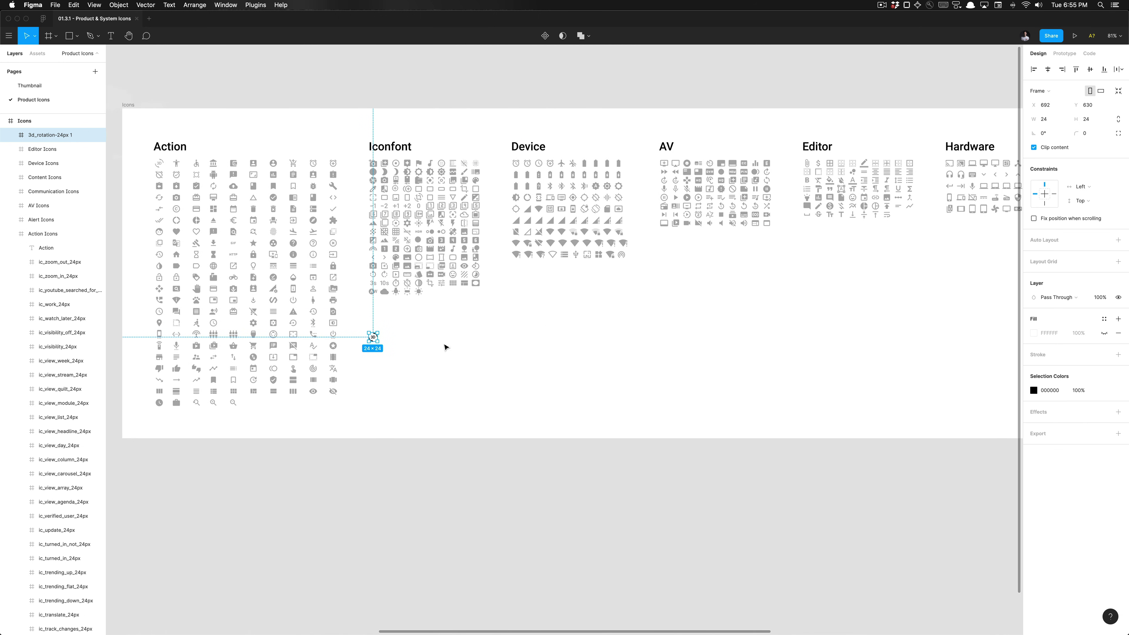
pyautogui.click(443, 360)
pyautogui.scroll(-5, 443, 360)
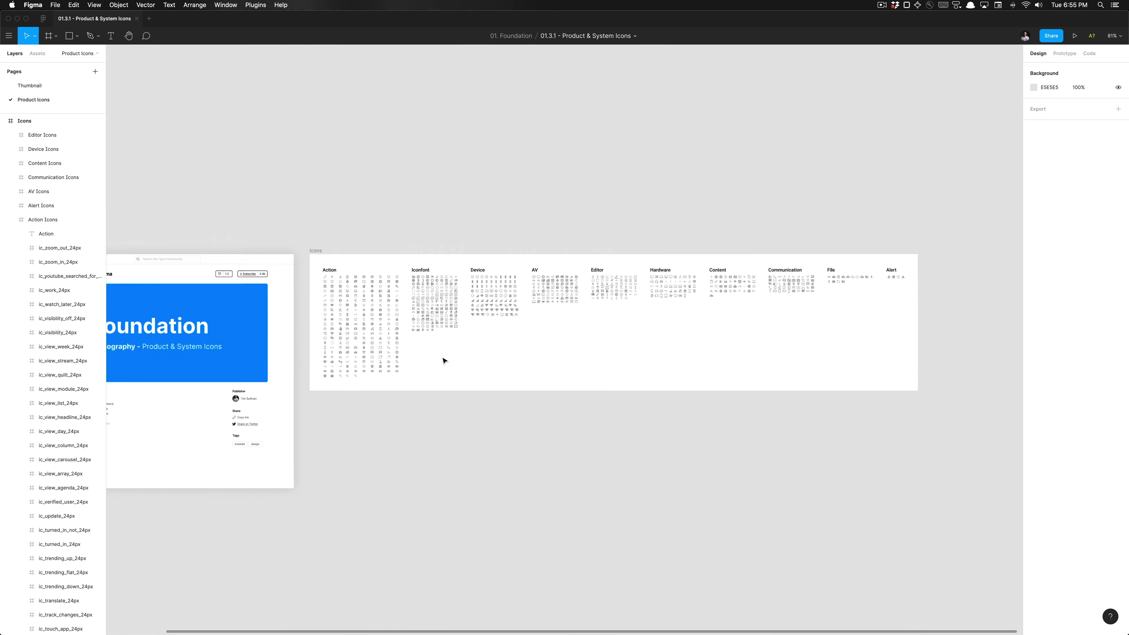
pyautogui.scroll(-2, 444, 360)
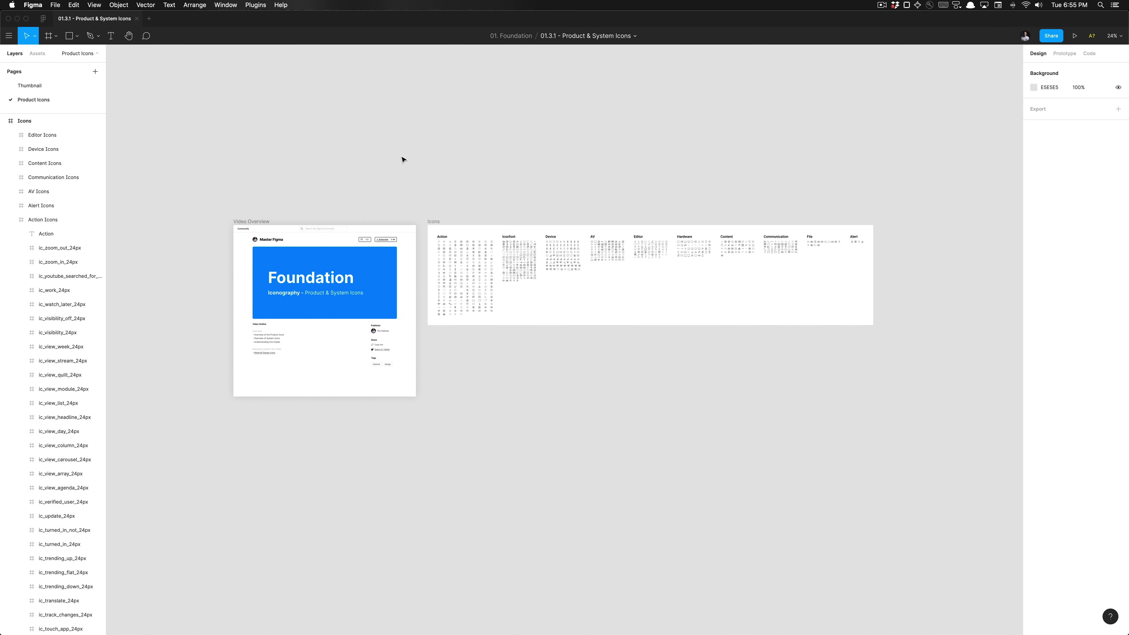
pyautogui.press('super+Tab')
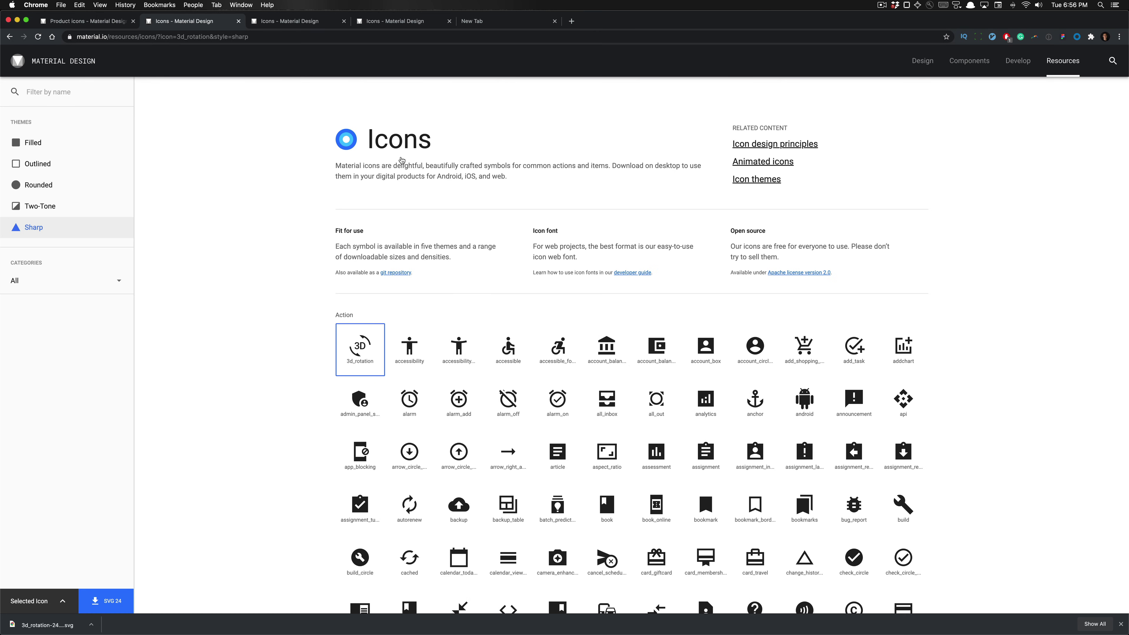